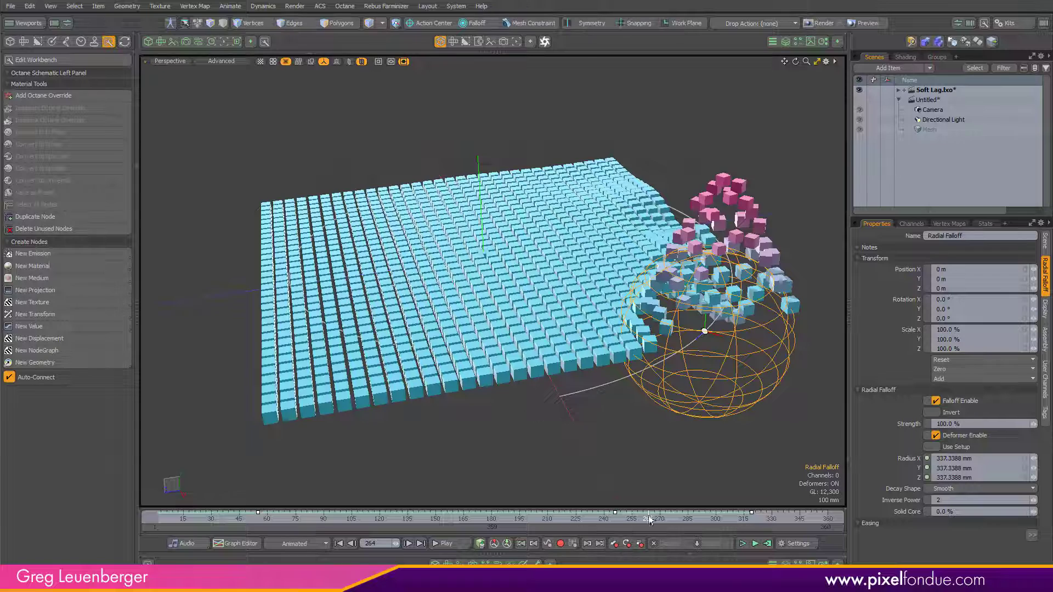
Step: Rewind the animation to its start and switch to the empty Untitled scene
drag(652, 519, 157, 519)
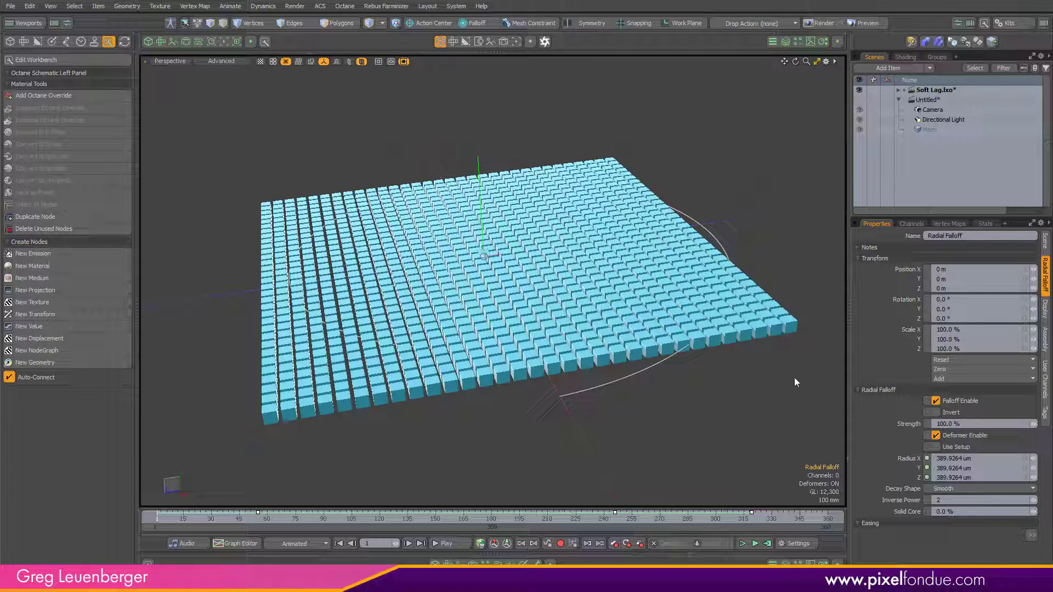
click(927, 111)
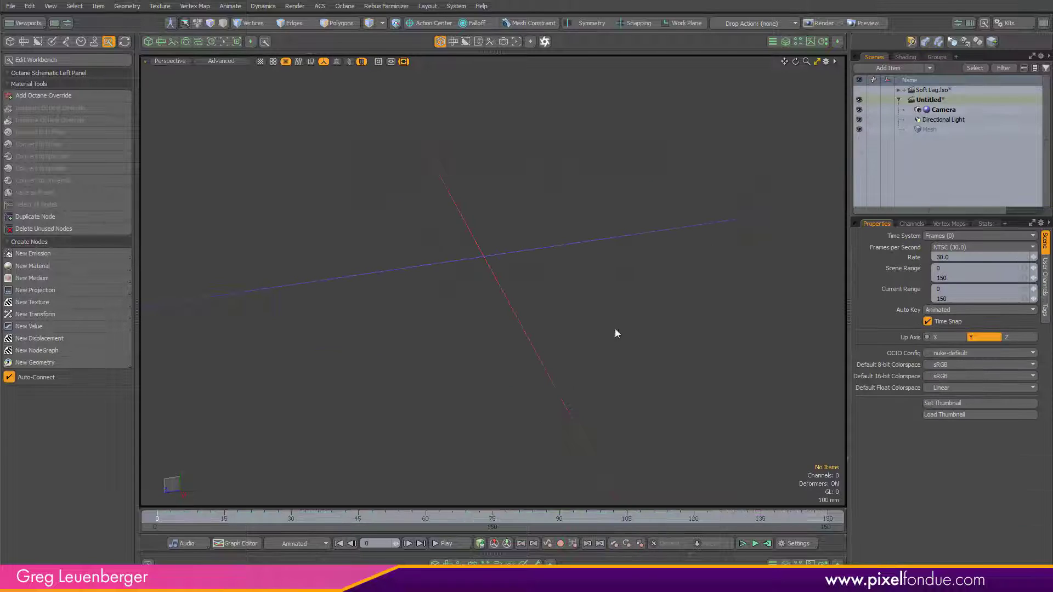
Step: Open a schematic panel and add a Particle Generator node to the workspace
click(510, 542)
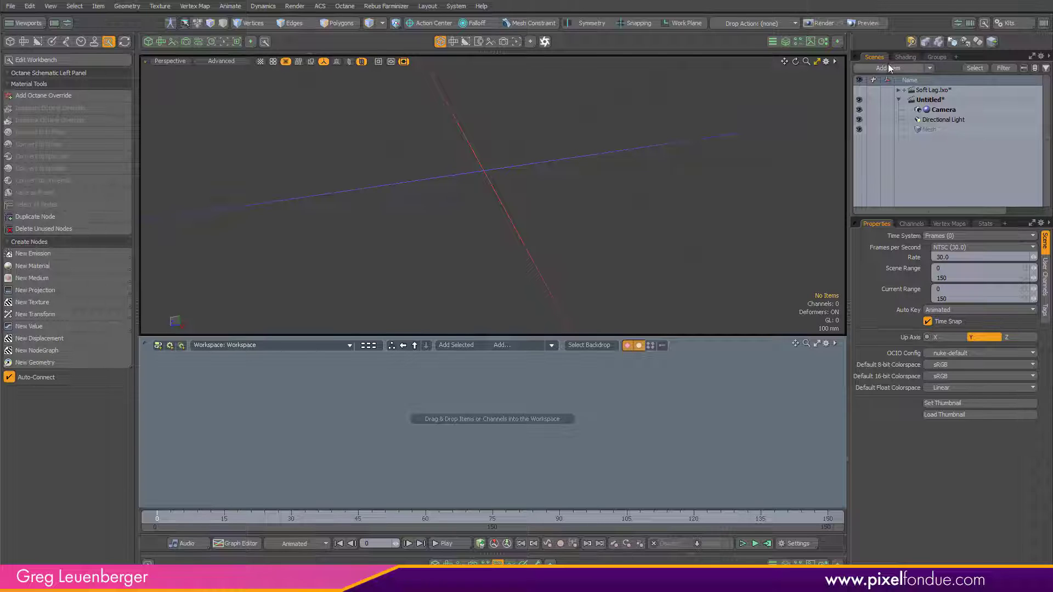
click(509, 345)
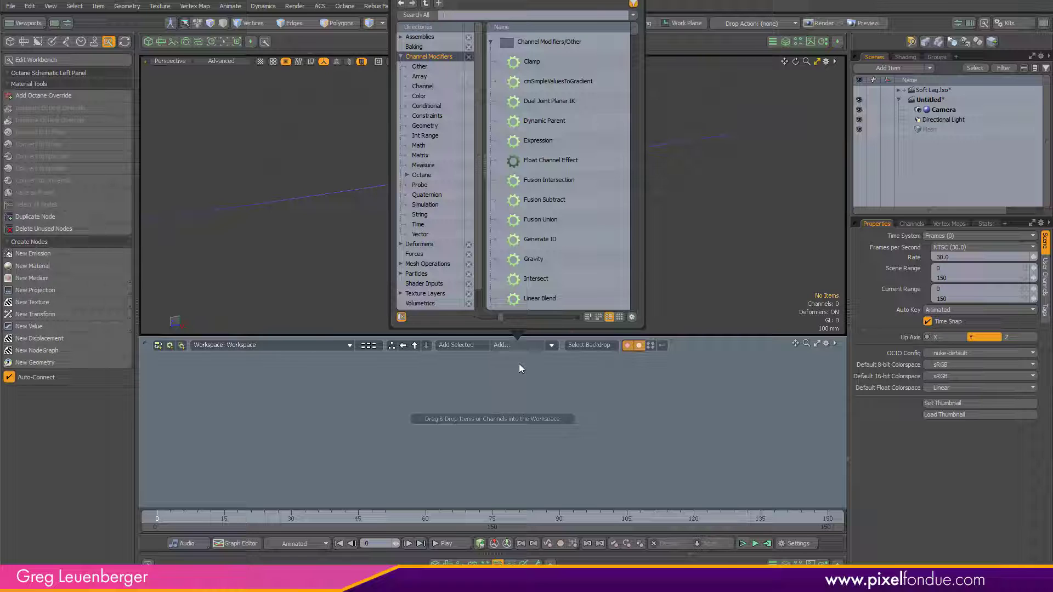
text(particle gen)
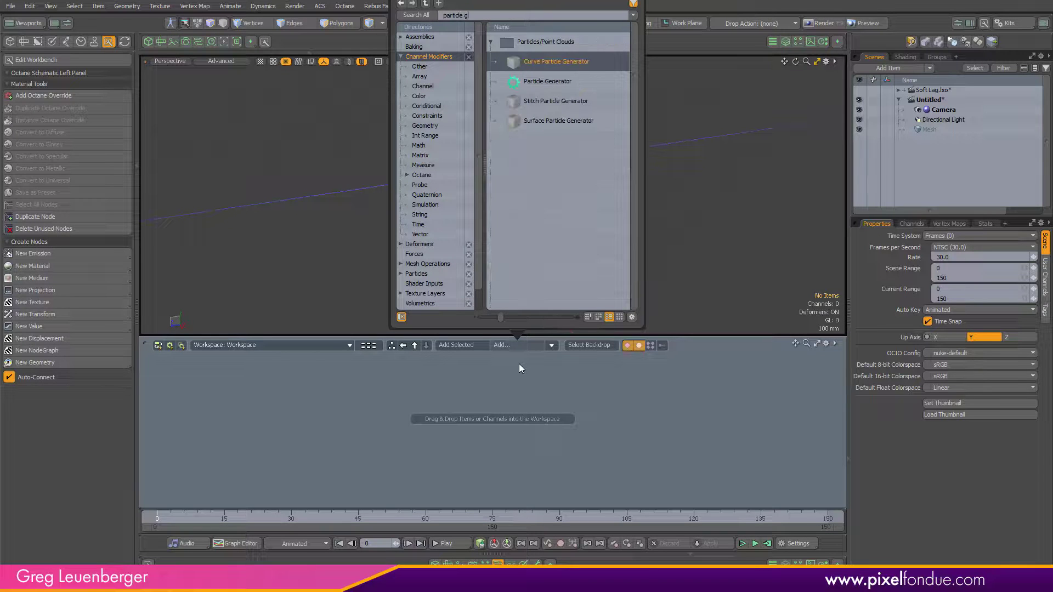
double_click(554, 82)
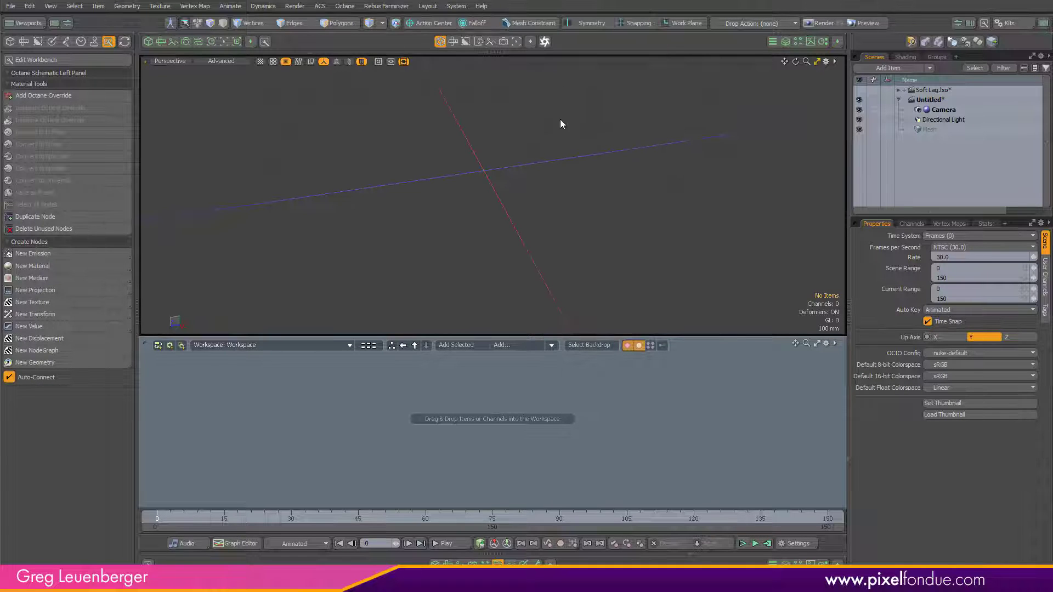
drag(405, 424, 356, 411)
alt+drag(461, 237, 471, 202)
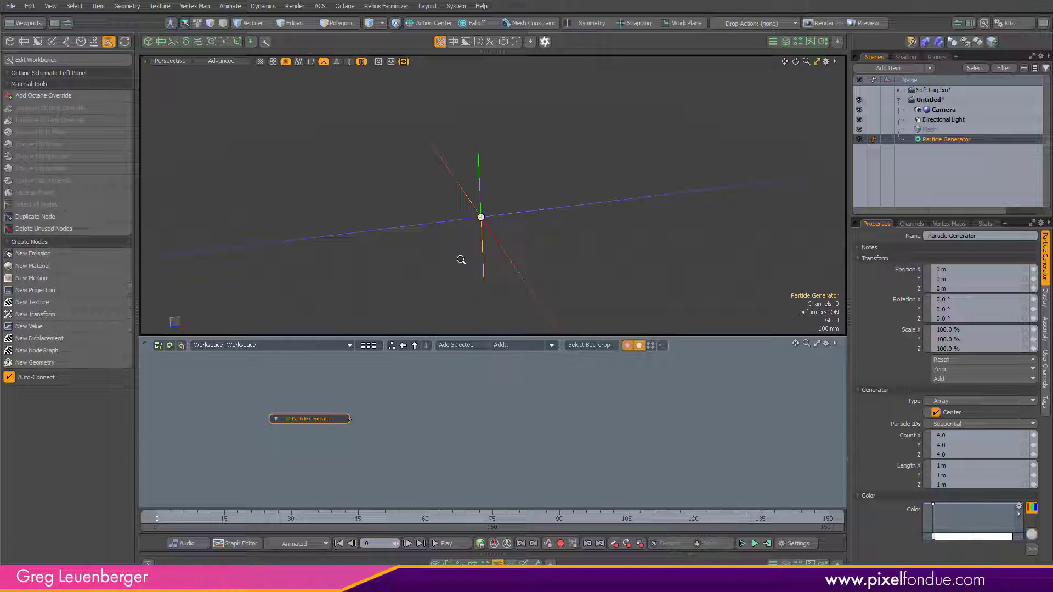
alt+drag(461, 260, 606, 261)
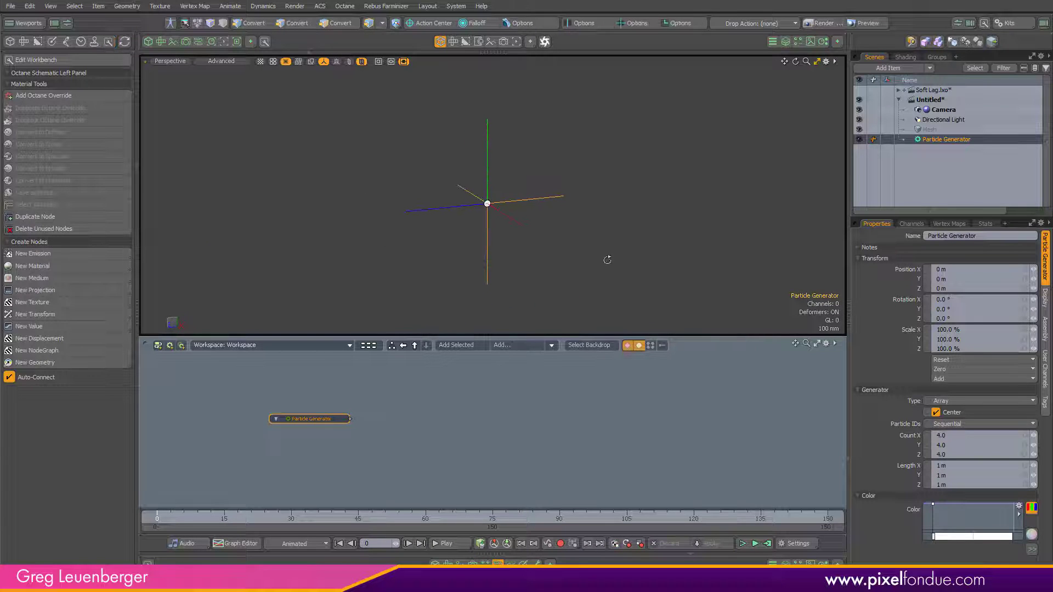
click(860, 140)
click(860, 139)
key(ctrl+3)
alt+shift+drag(585, 290, 579, 284)
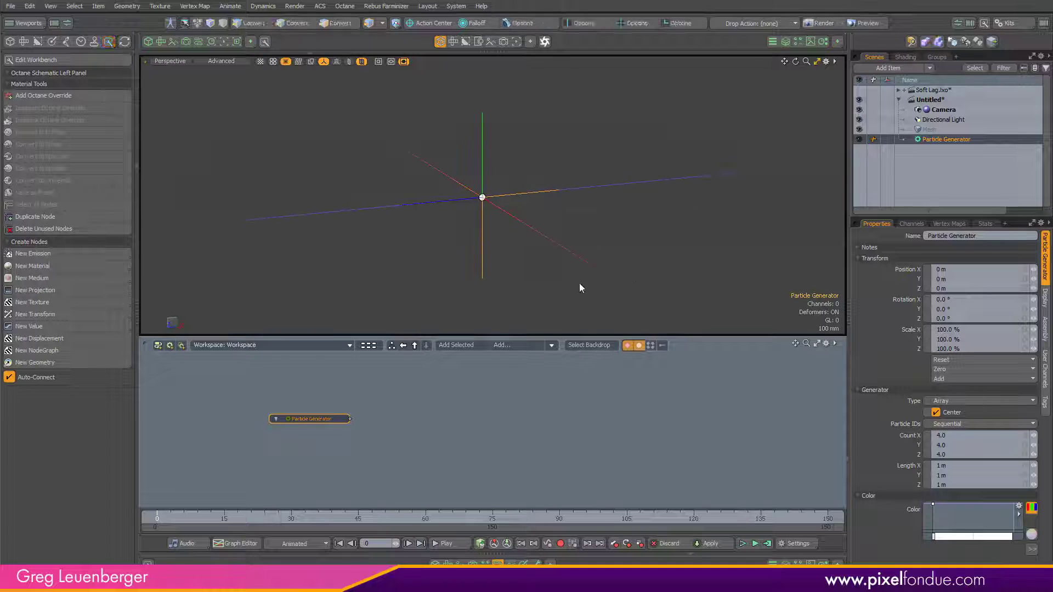
Step: Add a Replicator node to the schematic and position it beside the Particle Generator
click(516, 347)
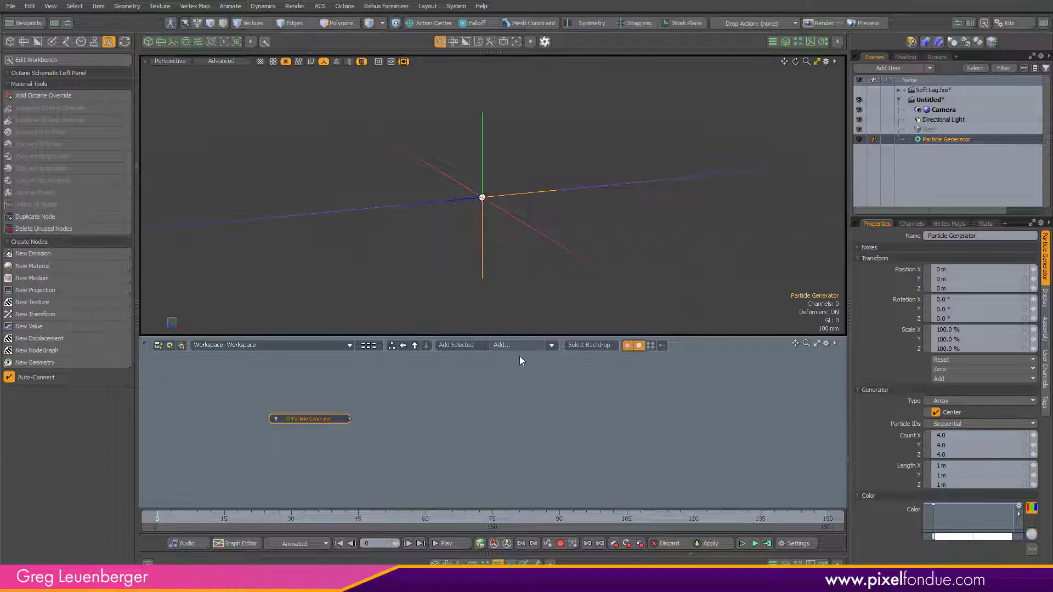
click(507, 348)
text(repl)
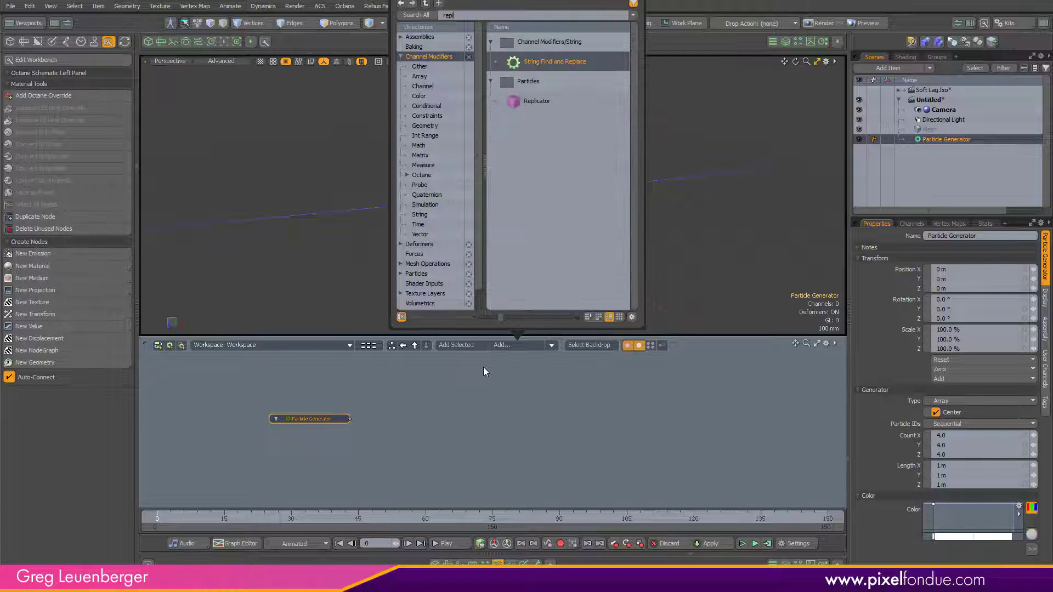
text(ica)
click(566, 61)
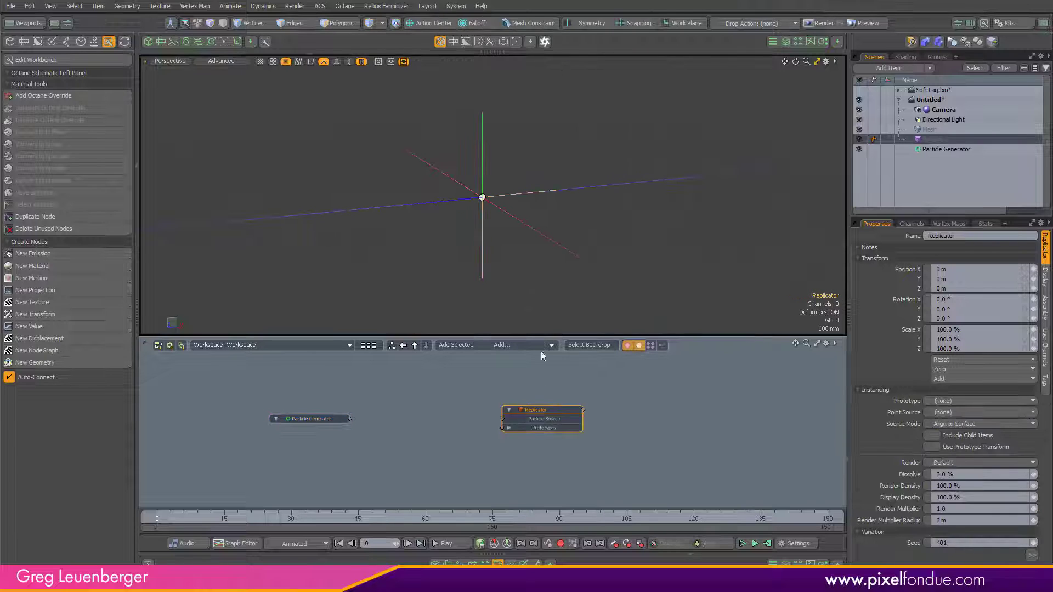
drag(534, 413, 436, 412)
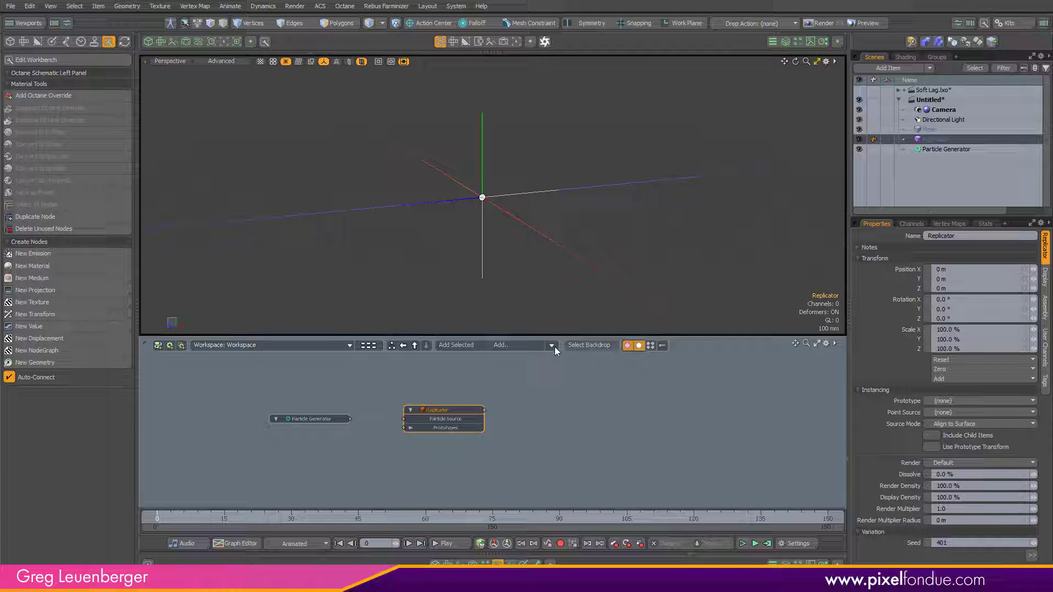
Step: Add a Particle Modifier node and arrange the generator, modifier and replicator nodes in a row
click(518, 348)
text(particle)
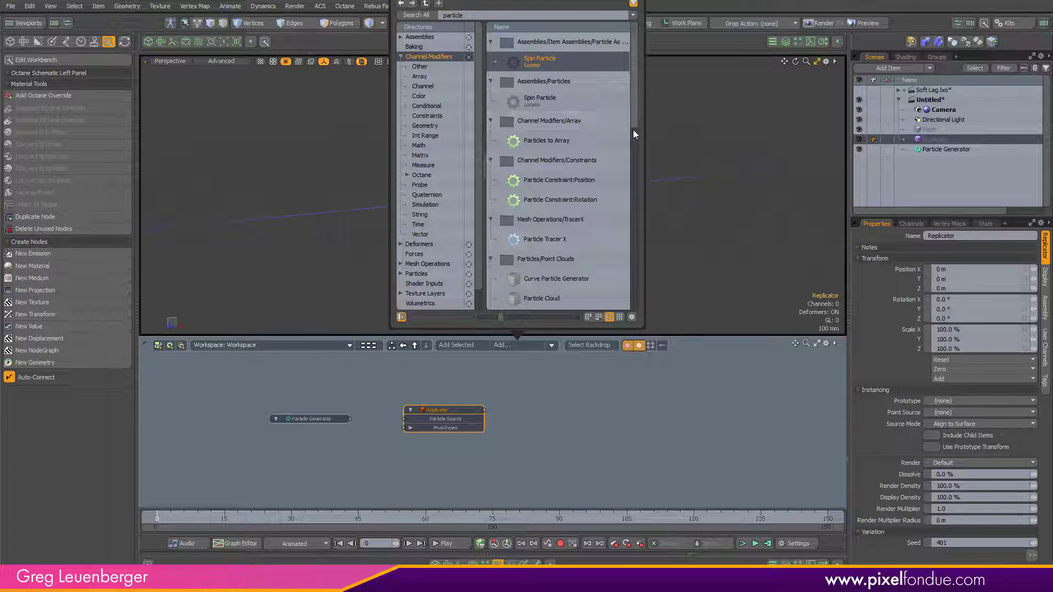
drag(633, 130, 628, 199)
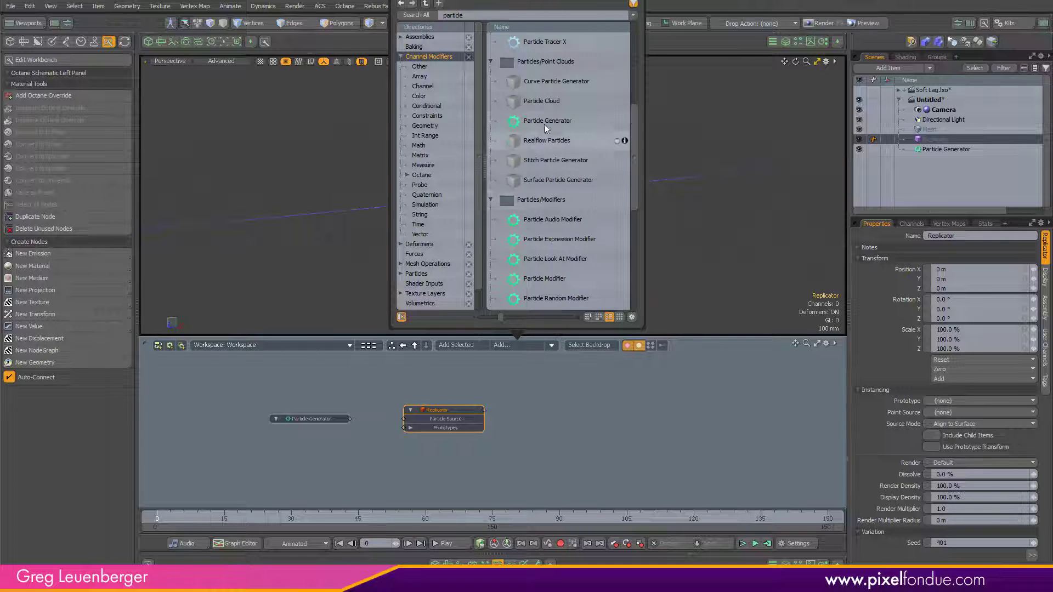
click(548, 277)
drag(510, 455, 340, 383)
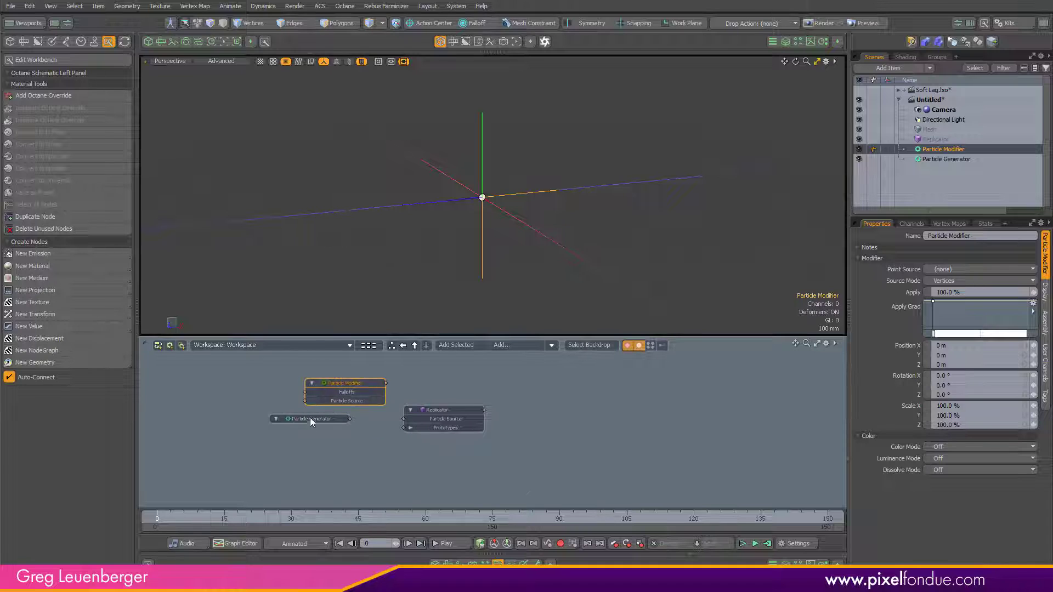
drag(311, 419, 240, 419)
drag(347, 384, 346, 411)
drag(446, 410, 454, 410)
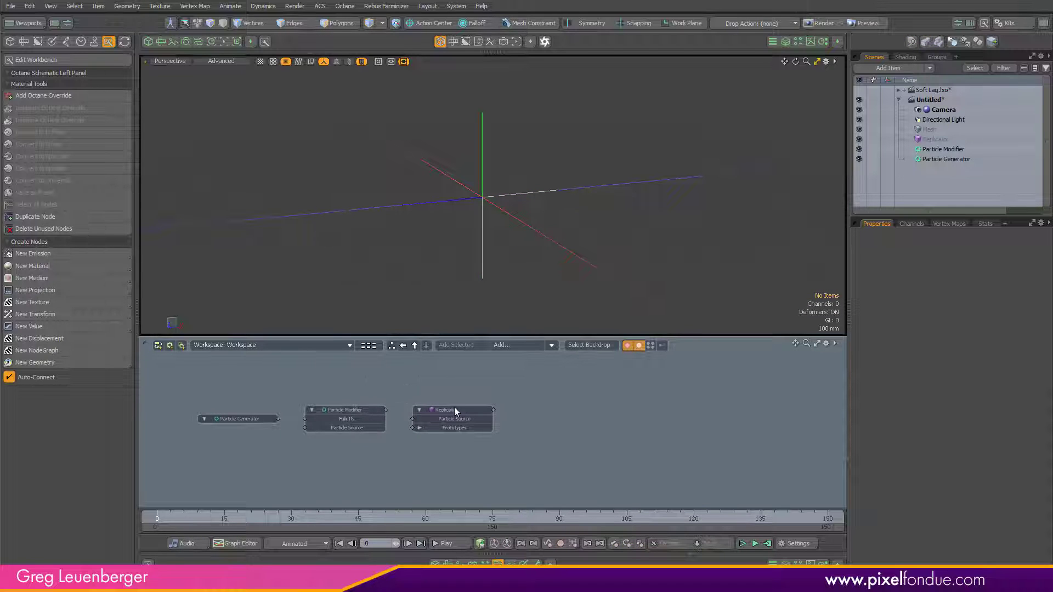
Step: Add a Radial Falloff item and place its node above the Particle Modifier
click(521, 345)
text(radial)
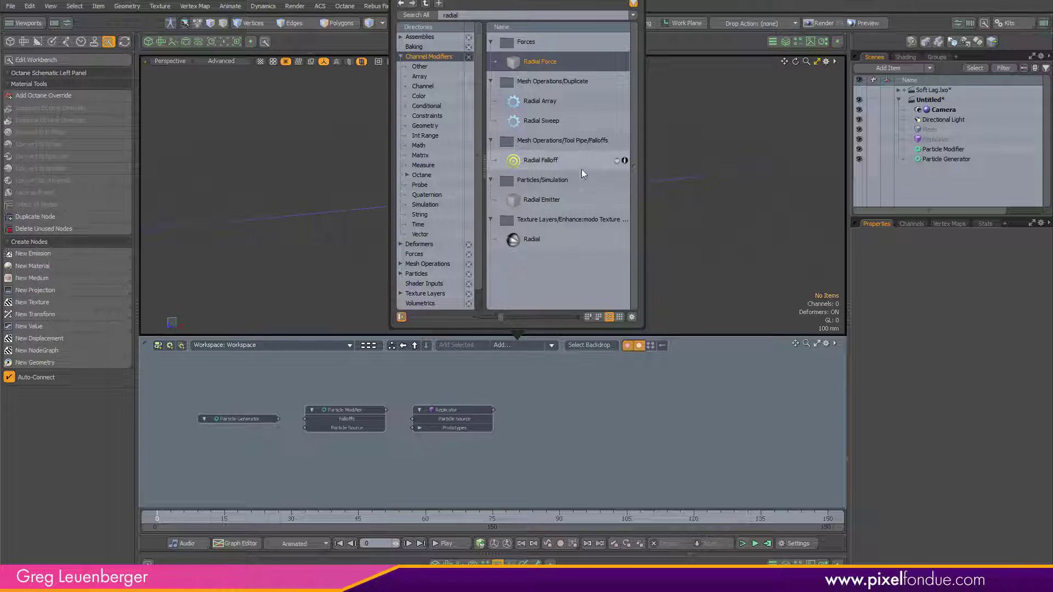
double_click(552, 159)
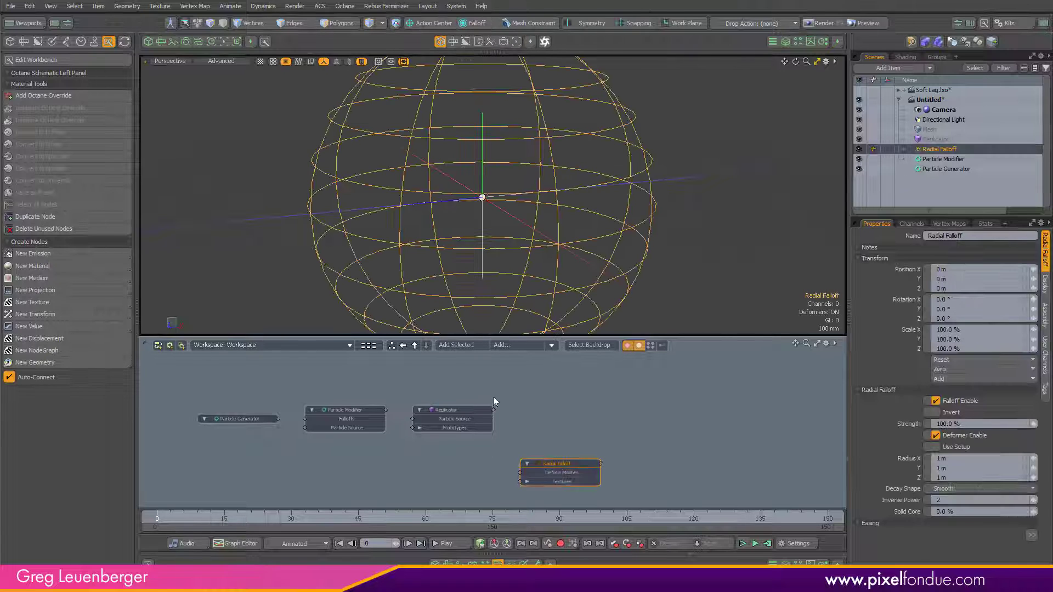
drag(561, 471, 294, 377)
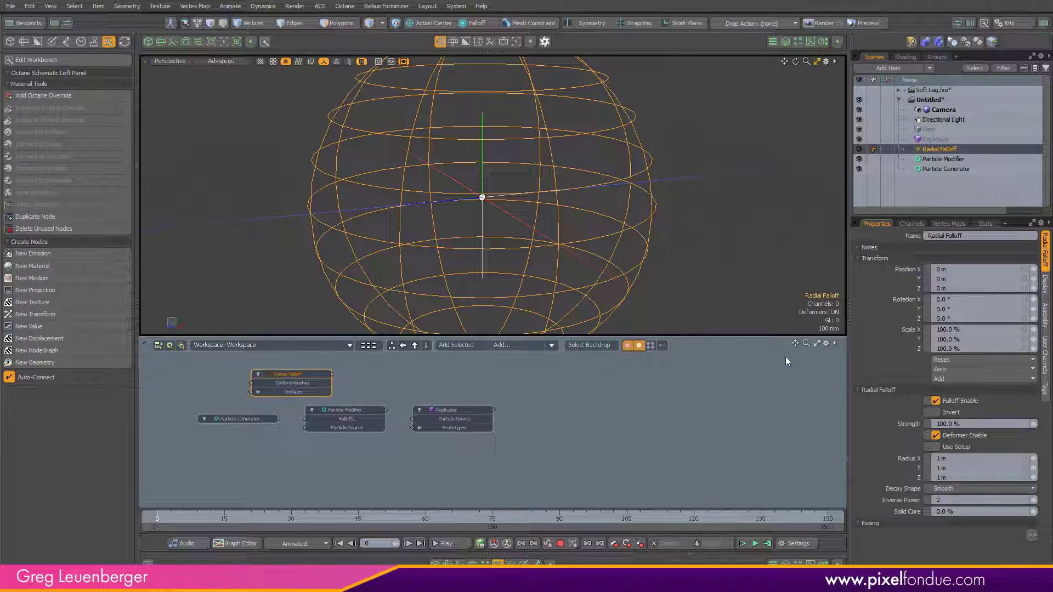
Step: Rename the empty Mesh item to Shape
double_click(931, 130)
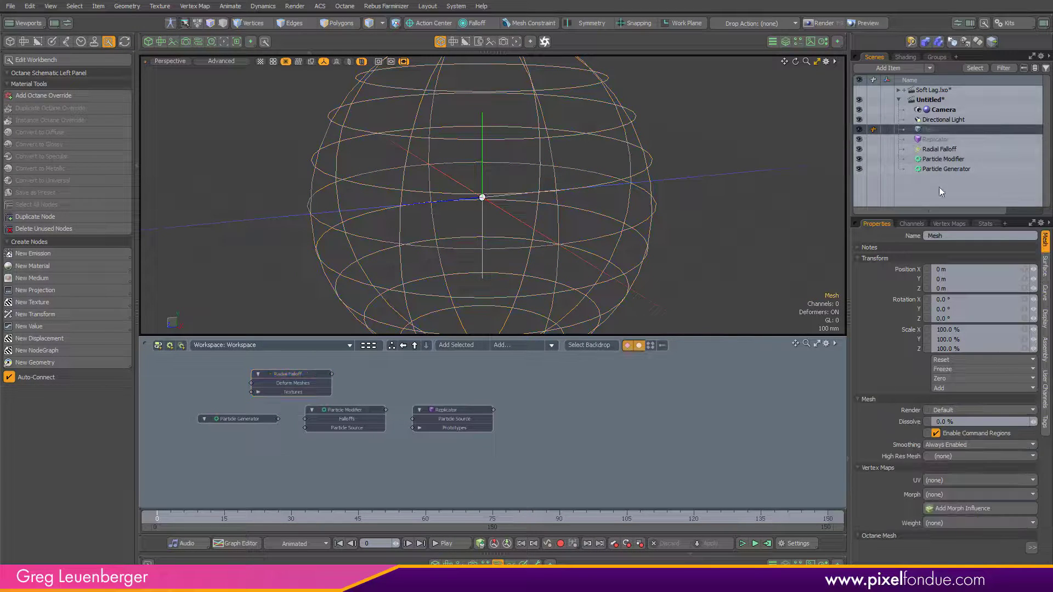
text(Shape)
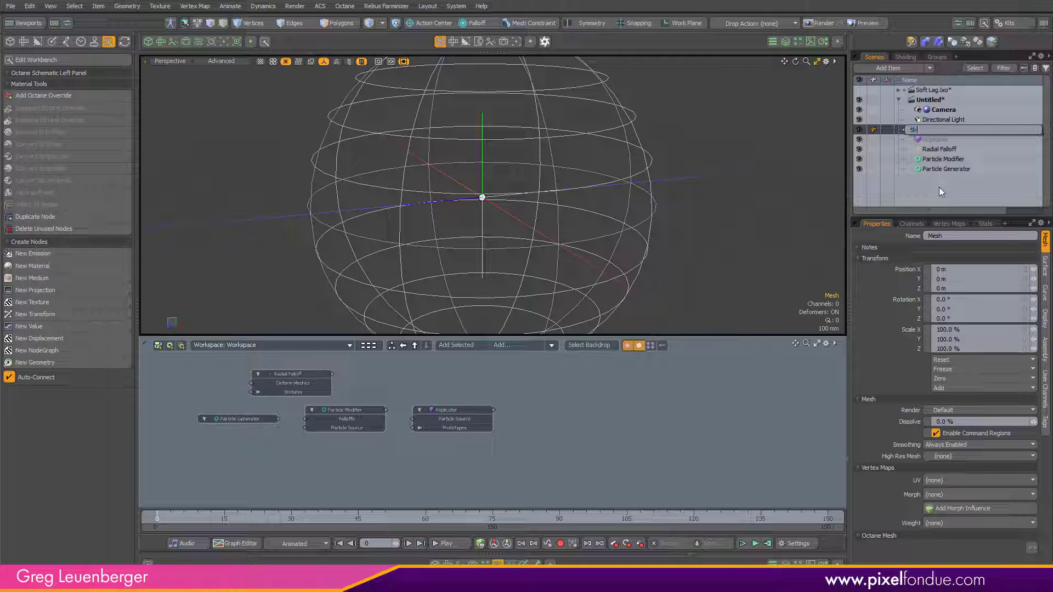
key(Return)
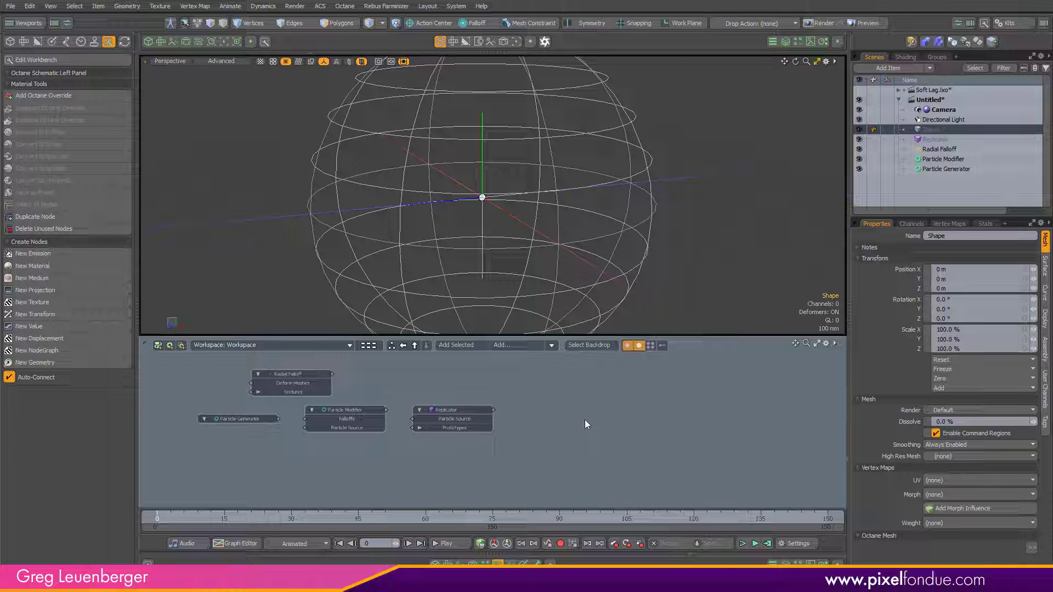
Step: Add the Shape mesh to the schematic and place its node below the Particle Modifier
click(459, 345)
drag(539, 389, 346, 469)
drag(425, 430, 433, 448)
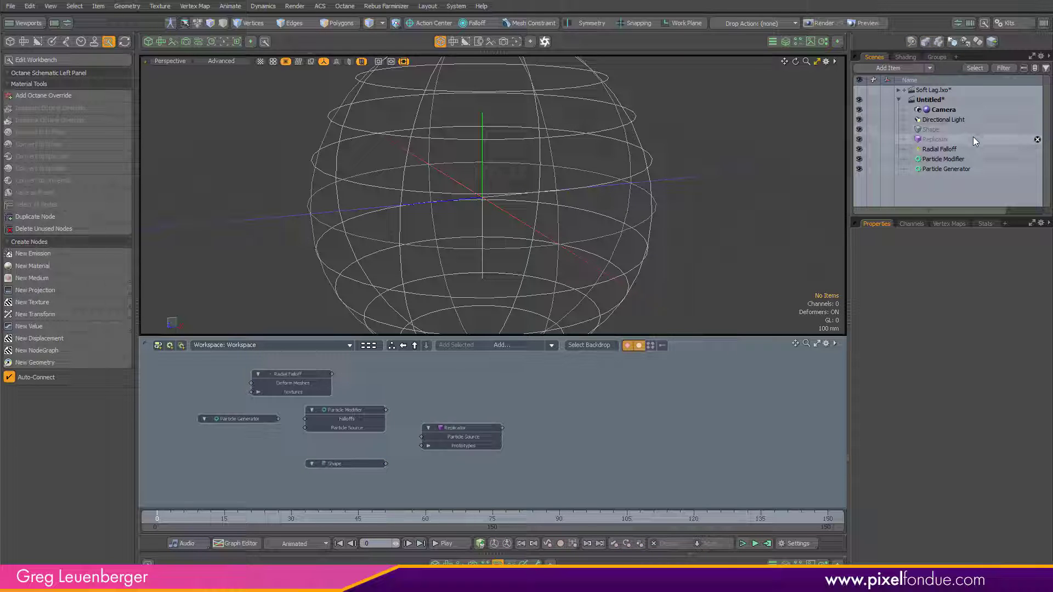
Step: Create a new mesh item and name it Spiral
key(n)
double_click(937, 139)
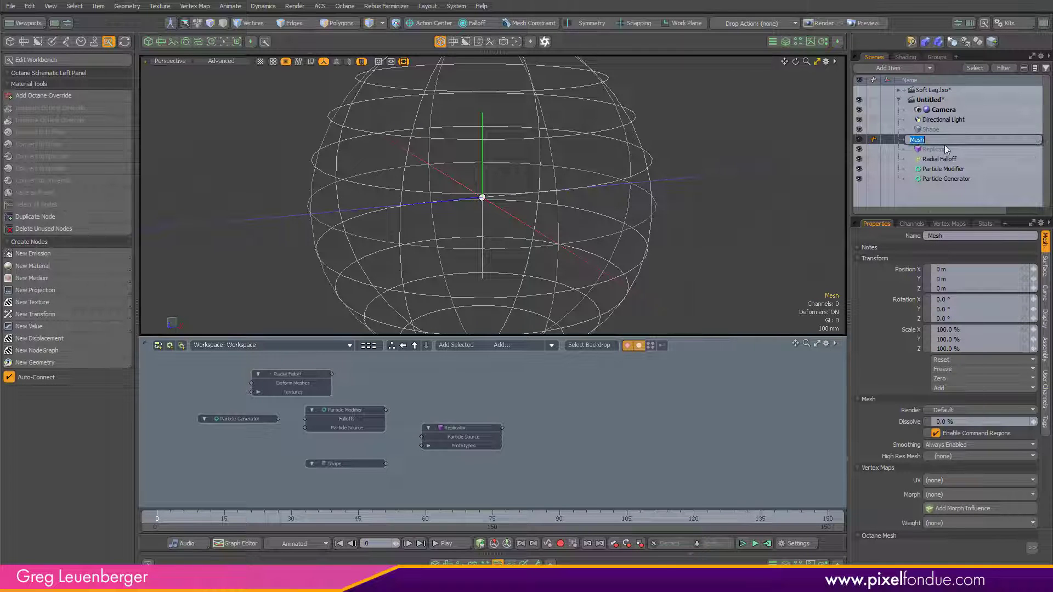
text(Spi)
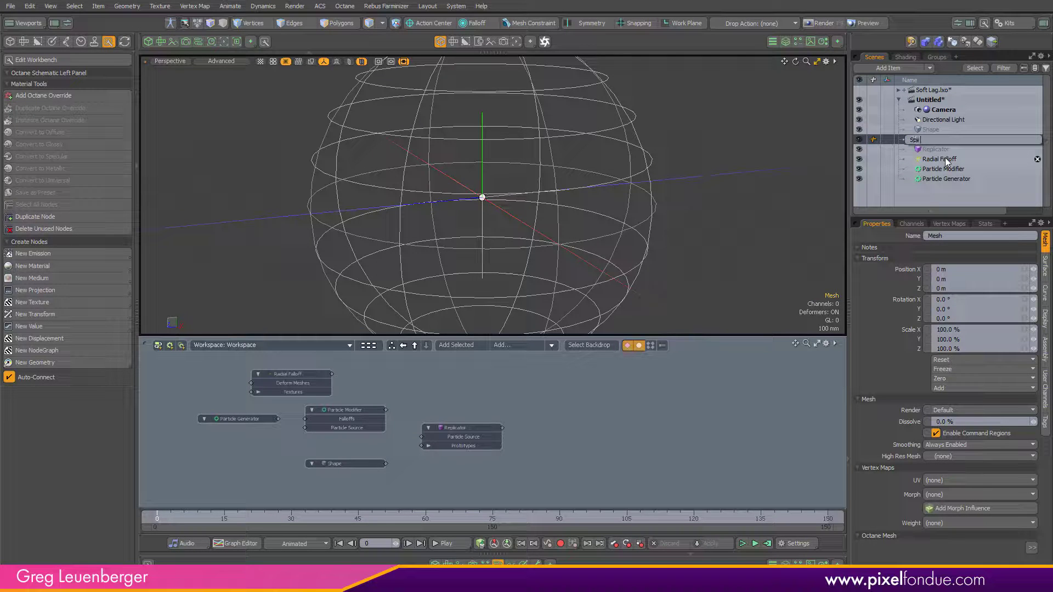
text(ral)
key(Return)
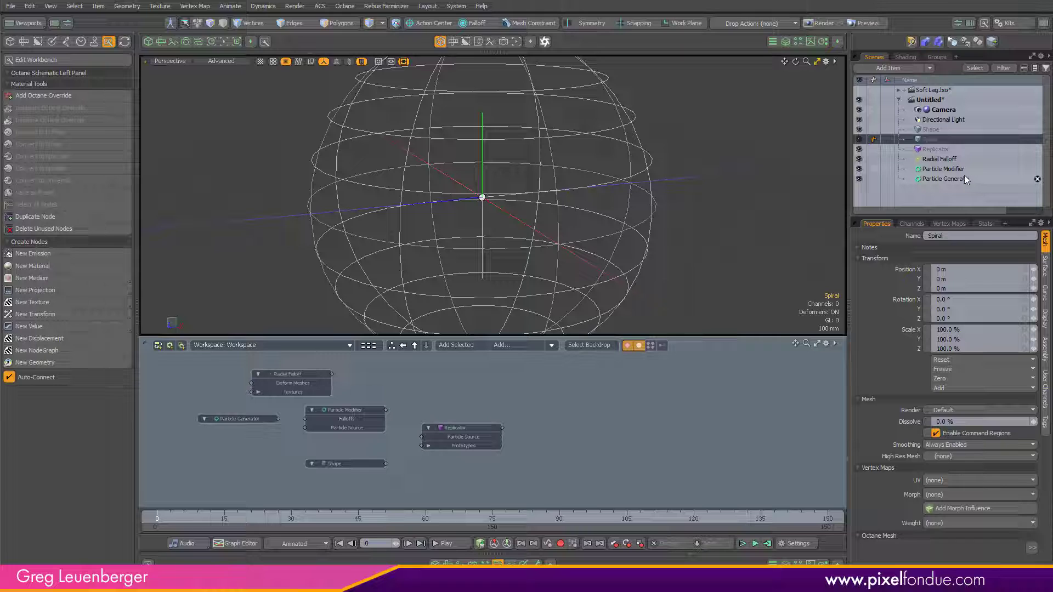
Step: Create another mesh item and name it Merged Particles
key(n)
double_click(952, 141)
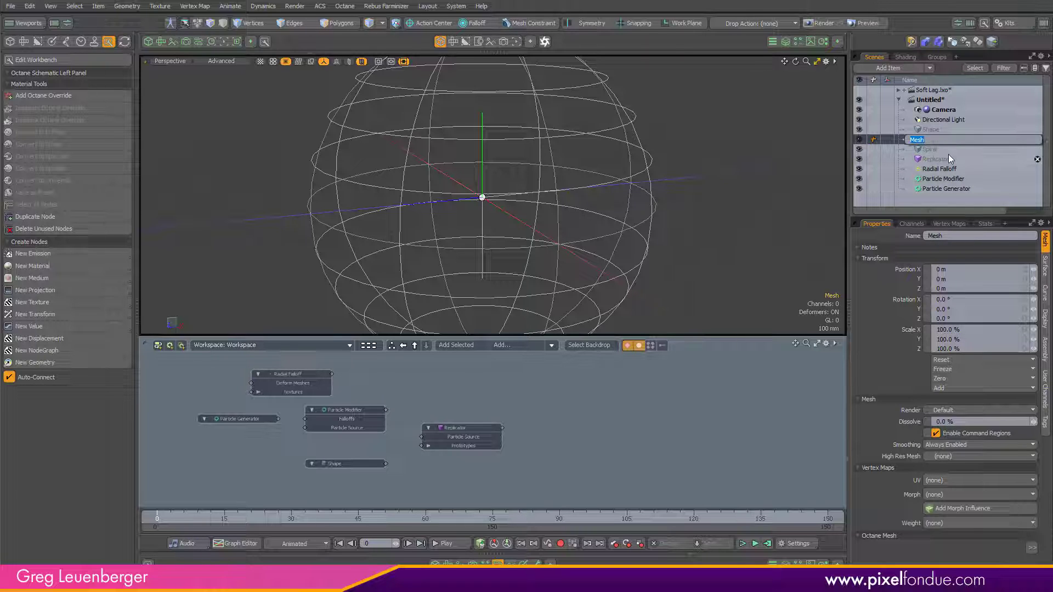
text(Merged Particles)
key(Return)
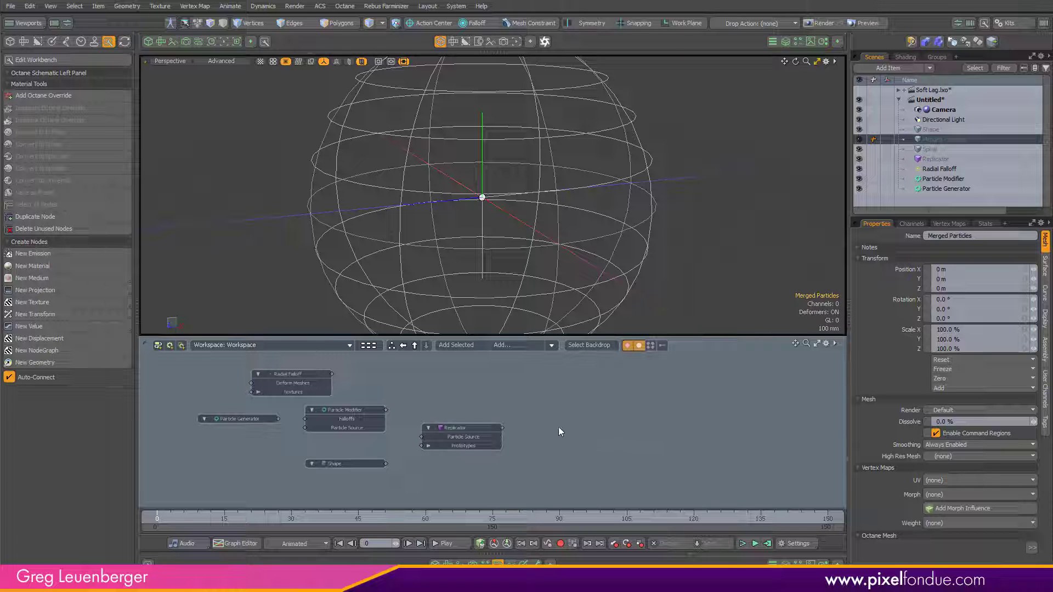
Step: Hide the Radial Falloff item in the viewport
alt+drag(558, 427, 589, 426)
scroll(541, 428, up, 1)
scroll(578, 244, down, 5)
alt+shift+drag(537, 244, 502, 233)
scroll(502, 233, down, 2)
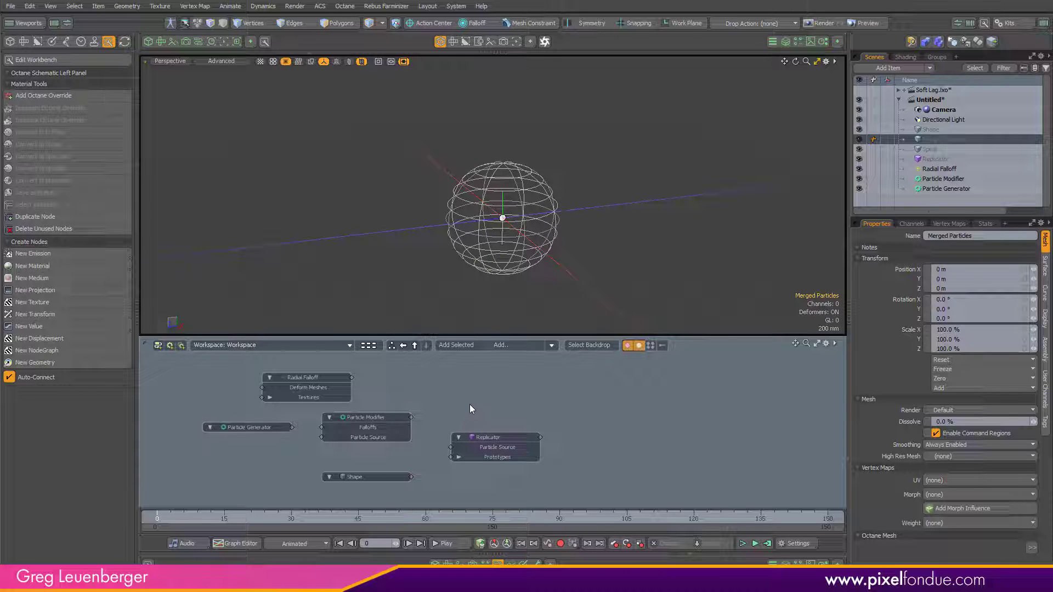
click(859, 168)
Step: Connect the Particle Generator's output to the Replicator's Particle Source input in the schematic
scroll(283, 441, up, 2)
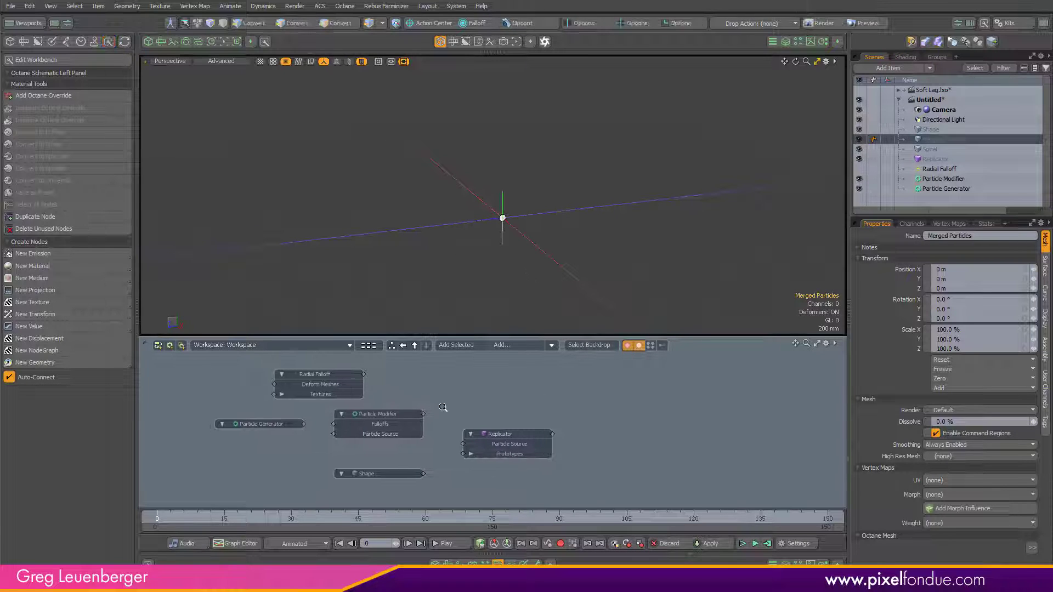
scroll(283, 441, up, 3)
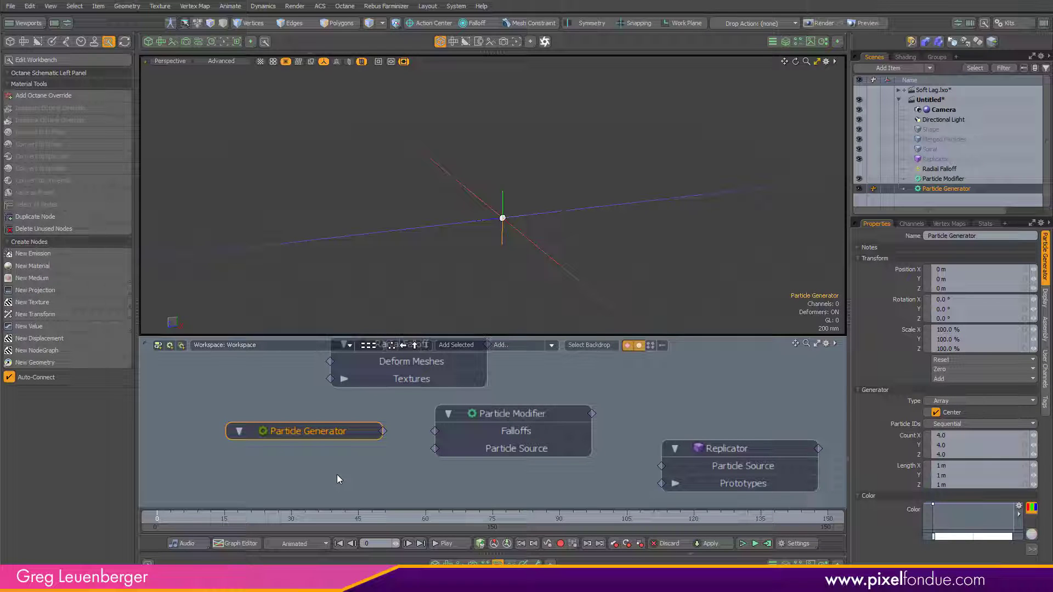
scroll(552, 256, up, 4)
alt+drag(552, 257, 503, 339)
scroll(522, 247, down, 3)
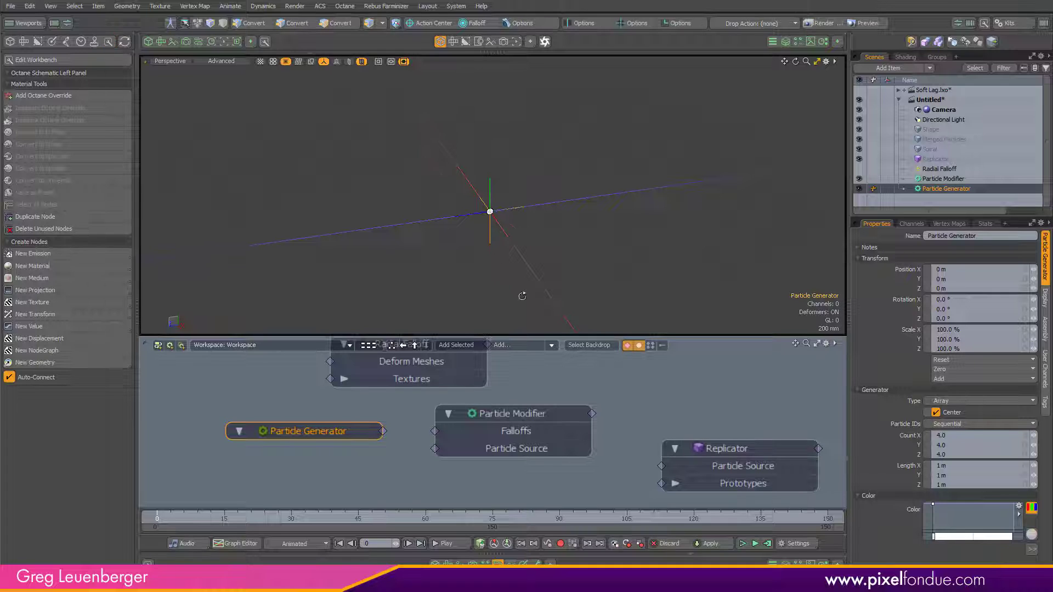
alt+drag(520, 296, 529, 262)
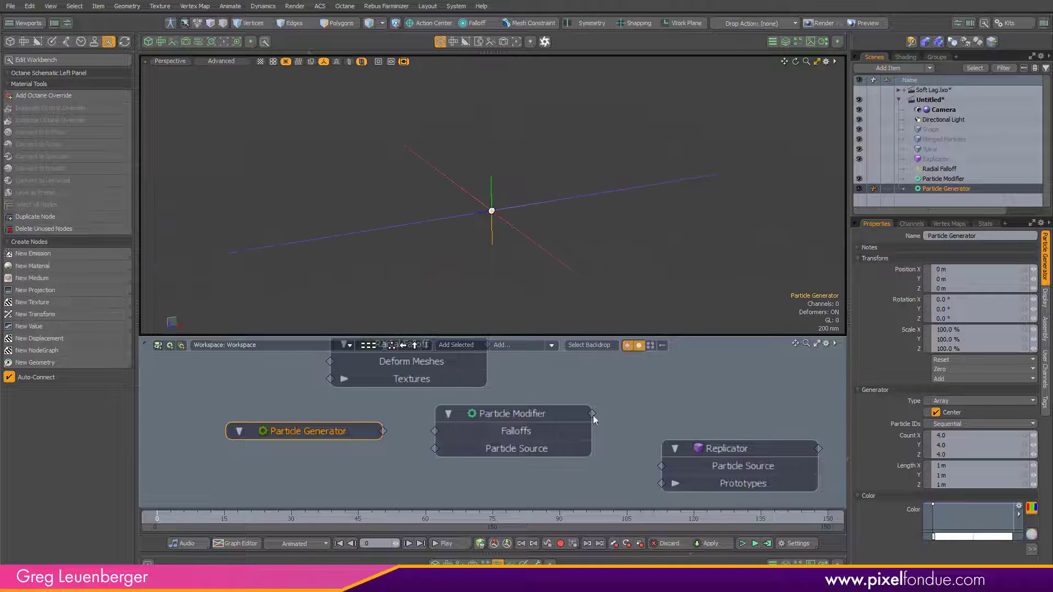
scroll(562, 460, down, 5)
alt+shift+drag(561, 466, 533, 453)
scroll(537, 447, up, 3)
drag(439, 446, 633, 442)
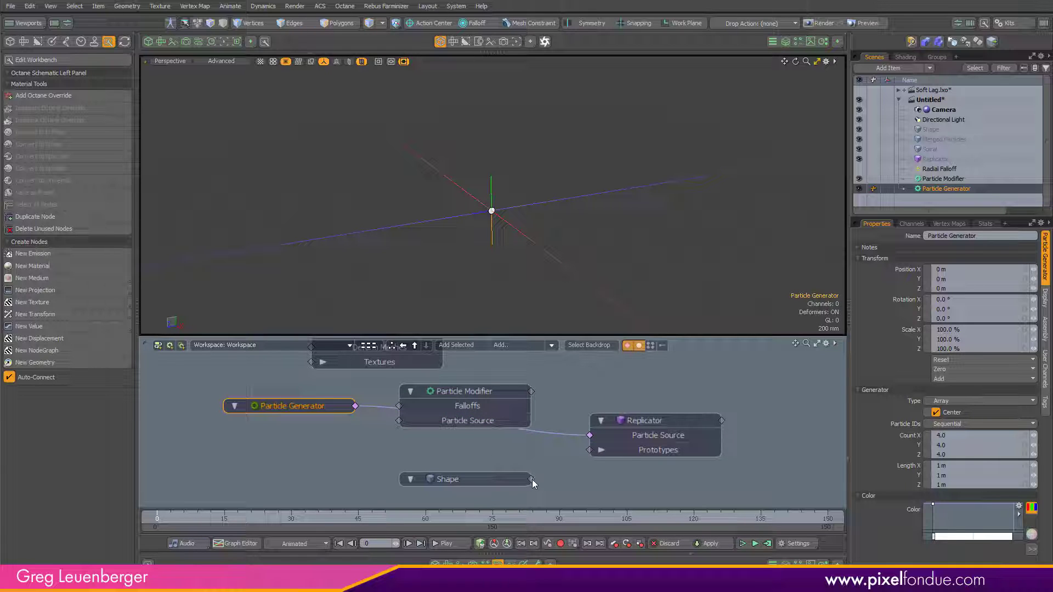
Step: Connect the Shape item's output to the Replicator's Prototypes input in the schematic
drag(532, 480, 632, 452)
drag(486, 479, 456, 477)
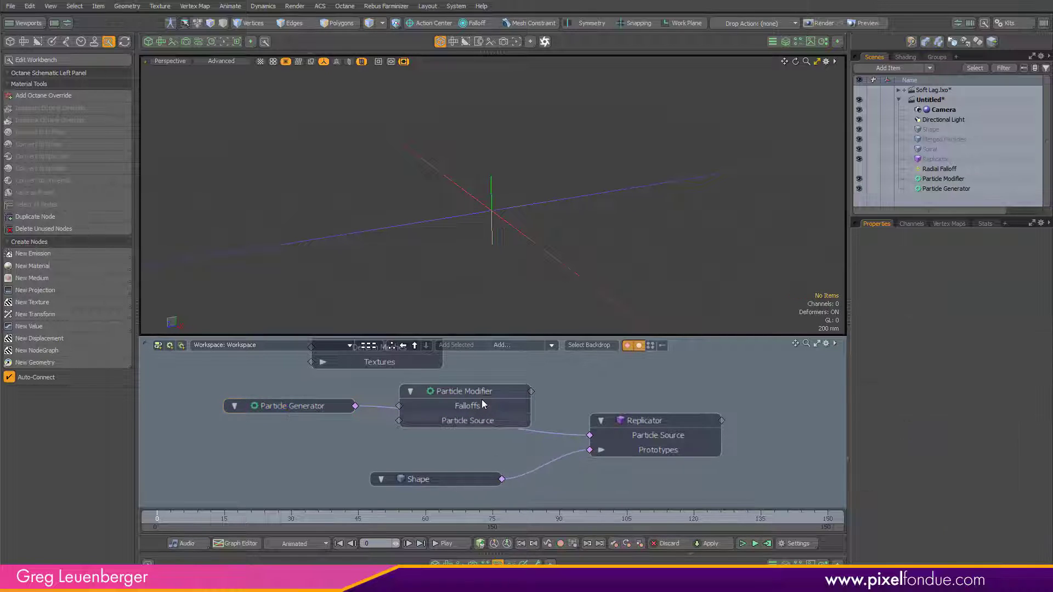
Step: Add a Cube mesh operation to the Shape item
drag(481, 404, 628, 375)
scroll(535, 451, down, 2)
click(487, 470)
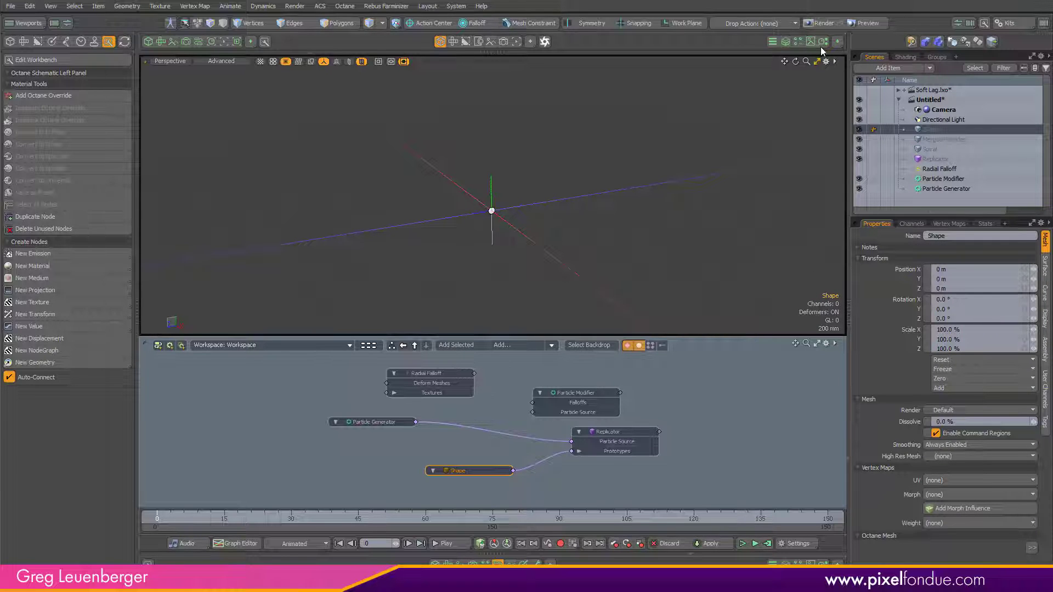
click(788, 43)
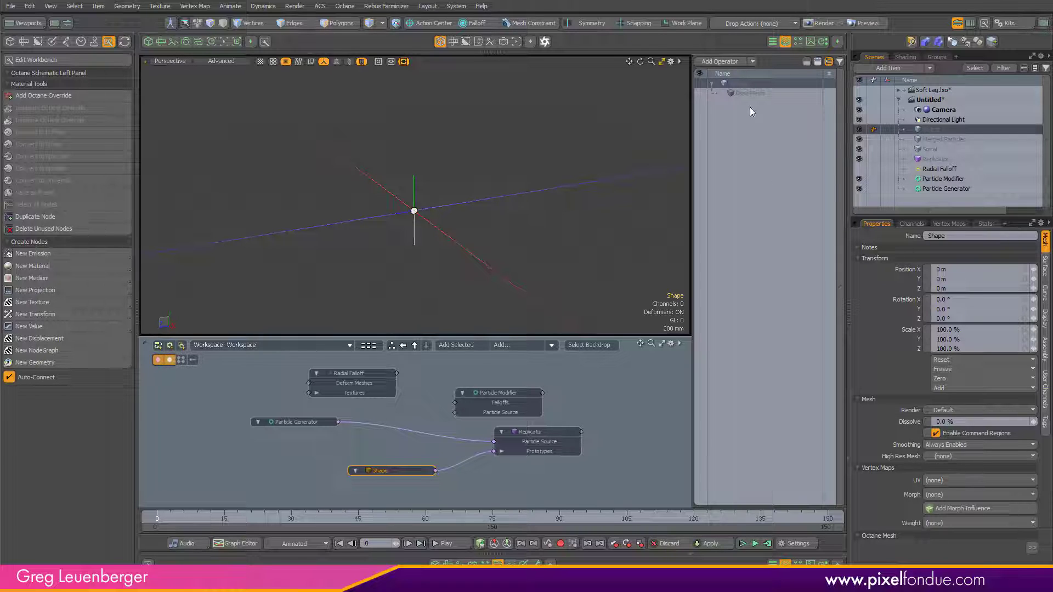
click(720, 62)
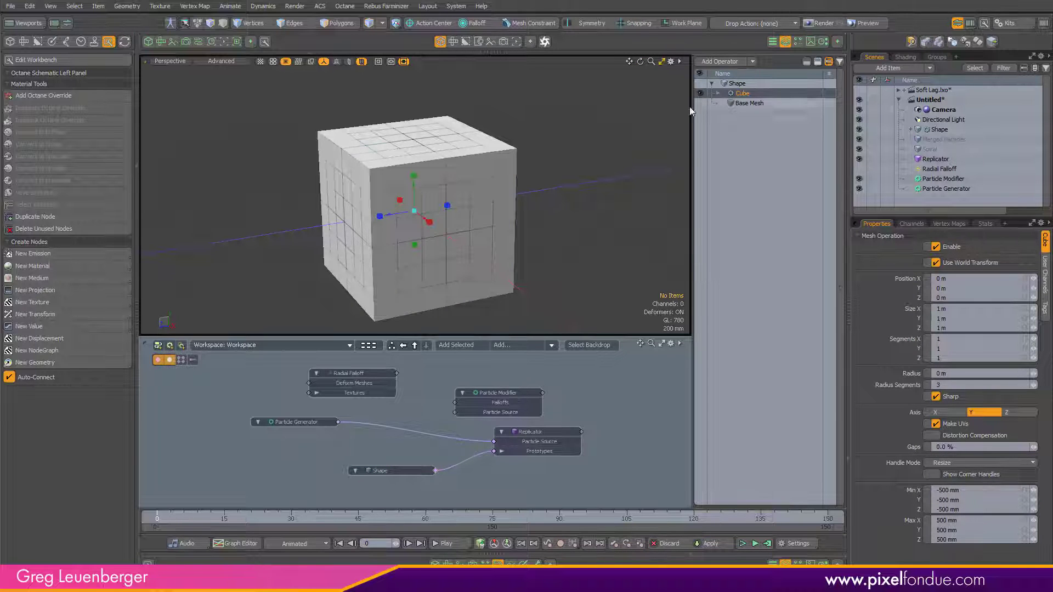
Step: Set the cube's size to 0.05 m (50 mm) on all axes
alt+drag(594, 207, 562, 229)
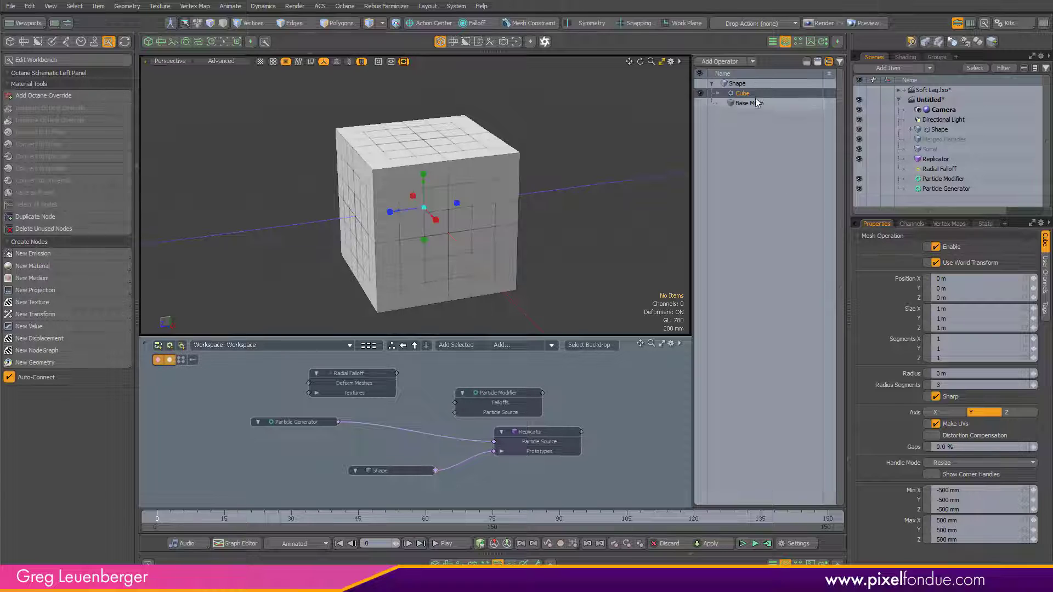
click(974, 309)
text(.05)
key(Return)
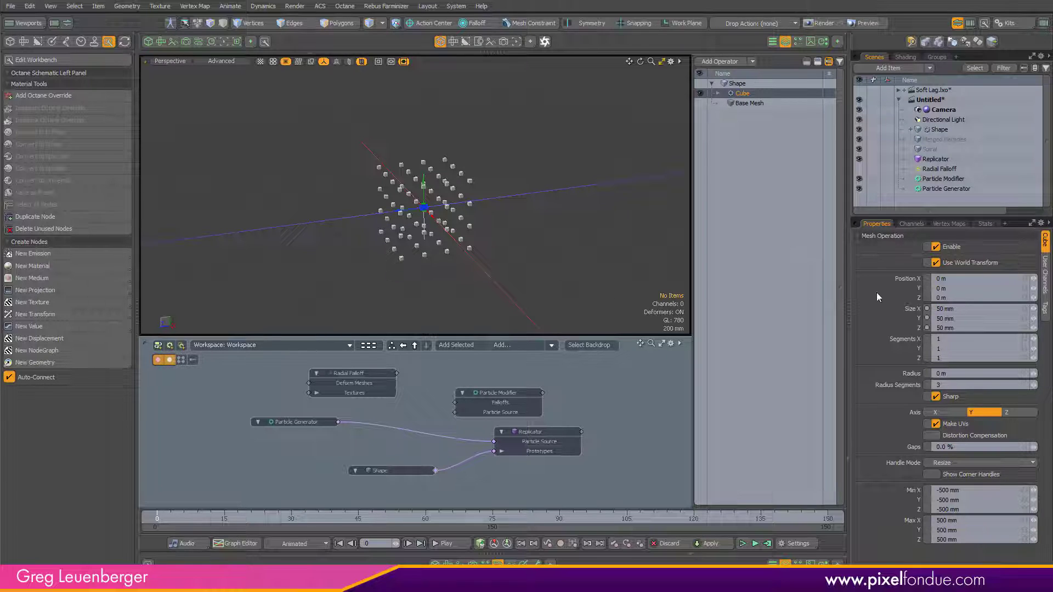
Step: Hide the Shape item in the viewport so only the replicated cubes show
alt+drag(415, 242, 437, 217)
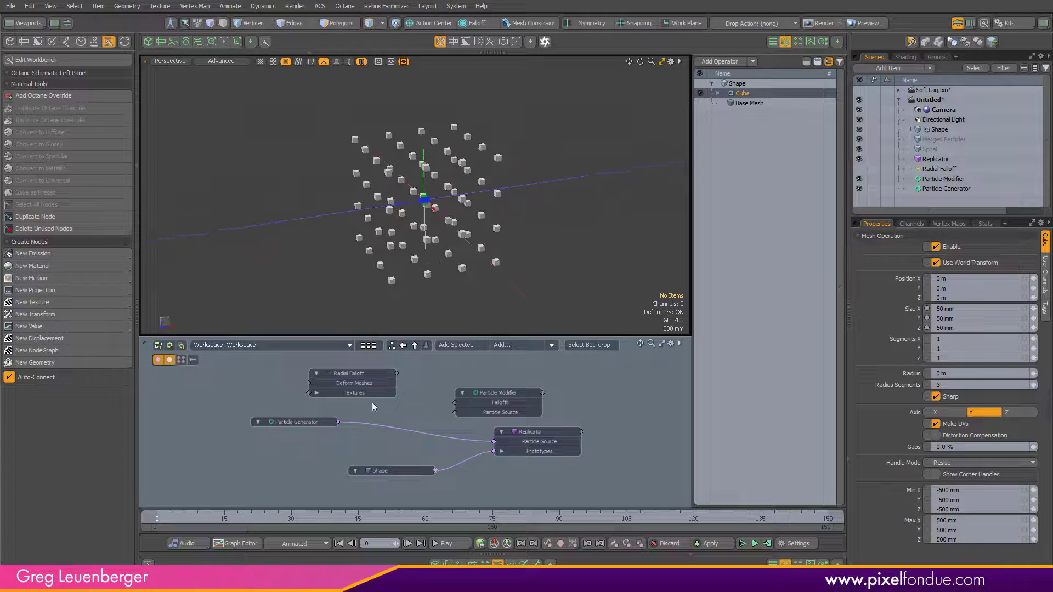
click(329, 423)
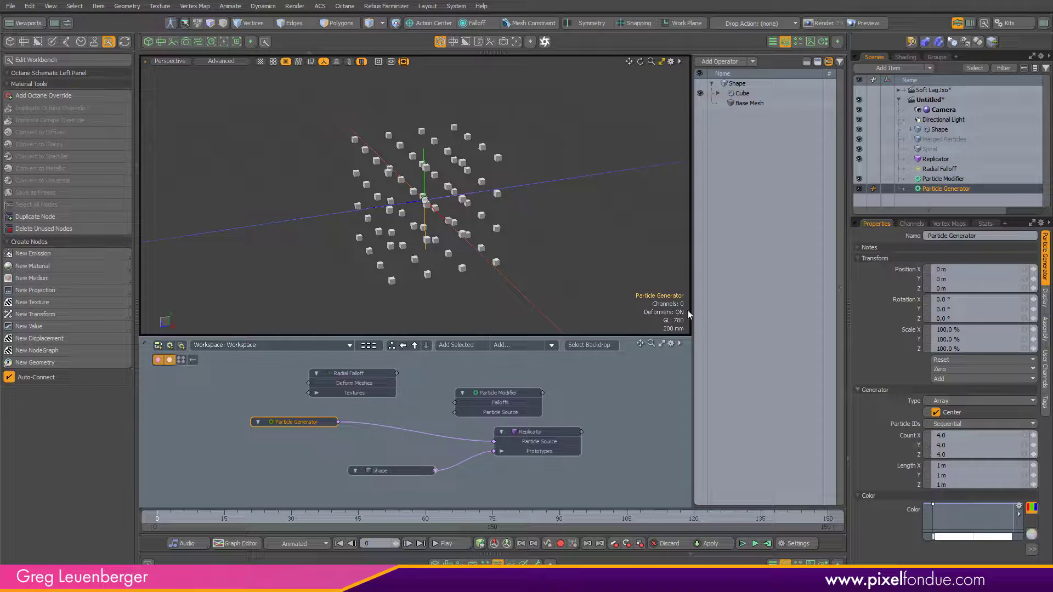
alt+drag(417, 219, 510, 189)
click(947, 130)
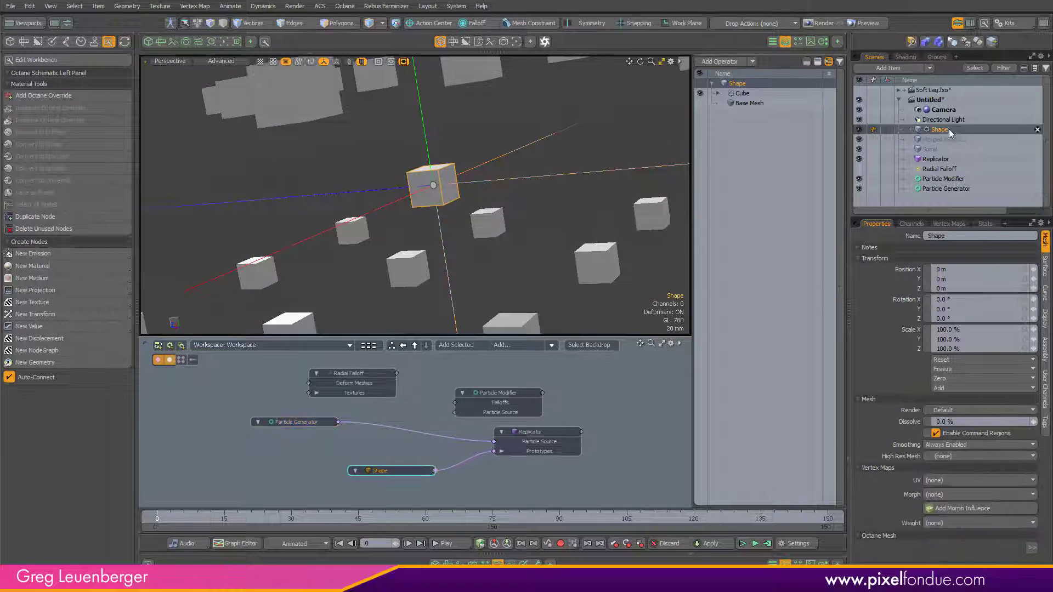
click(860, 130)
ctrl+alt+drag(596, 222, 489, 223)
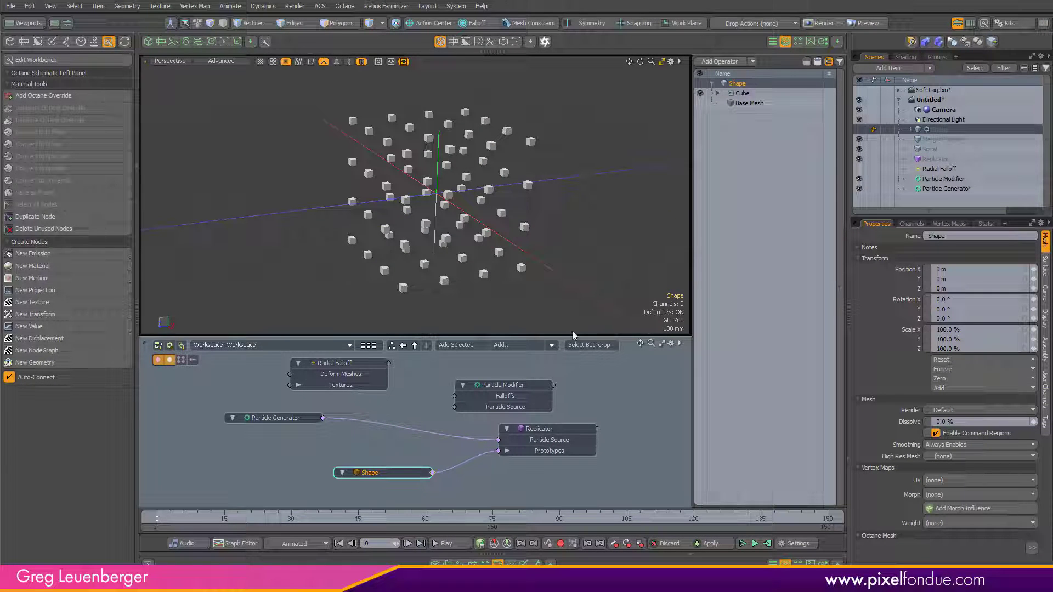
Step: Try the Radial generator type with a higher count on the Particle Generator, then switch it back to Array
click(298, 422)
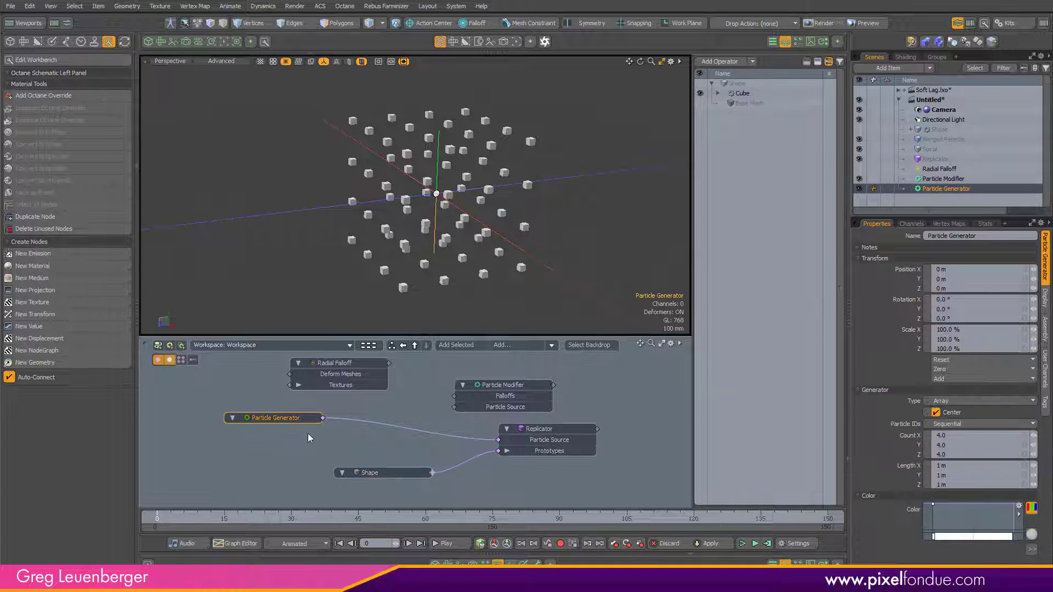
click(1013, 399)
click(976, 422)
alt+drag(489, 273, 477, 278)
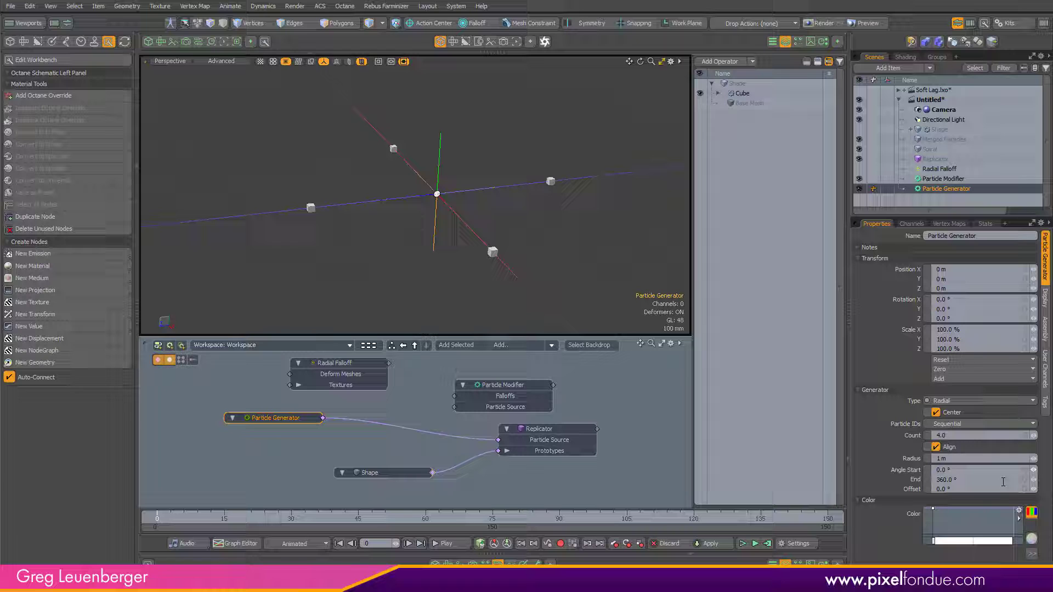
click(916, 436)
key(c)
drag(341, 266, 450, 267)
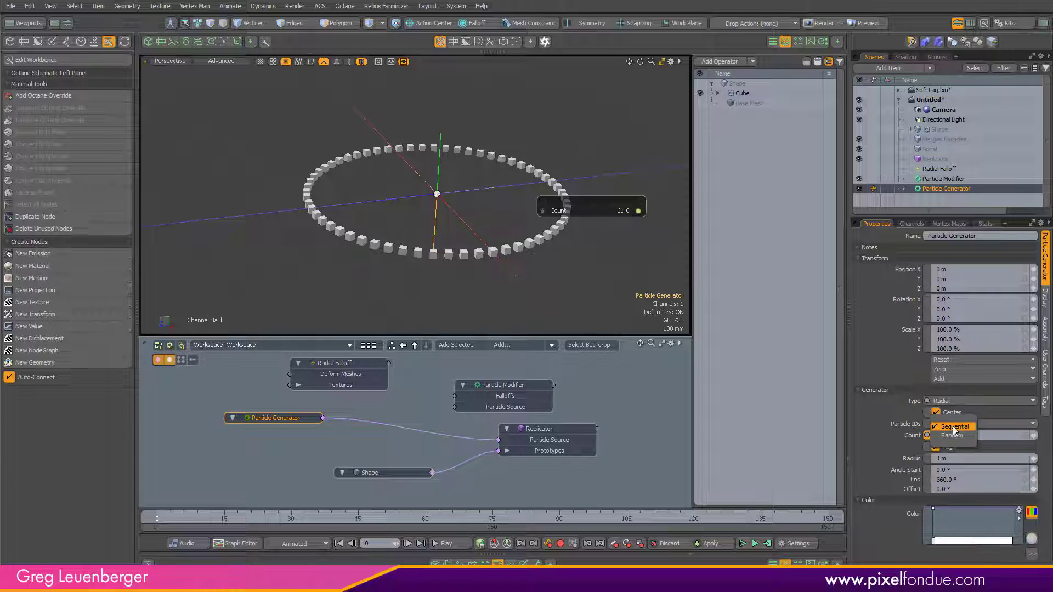
click(954, 401)
click(954, 401)
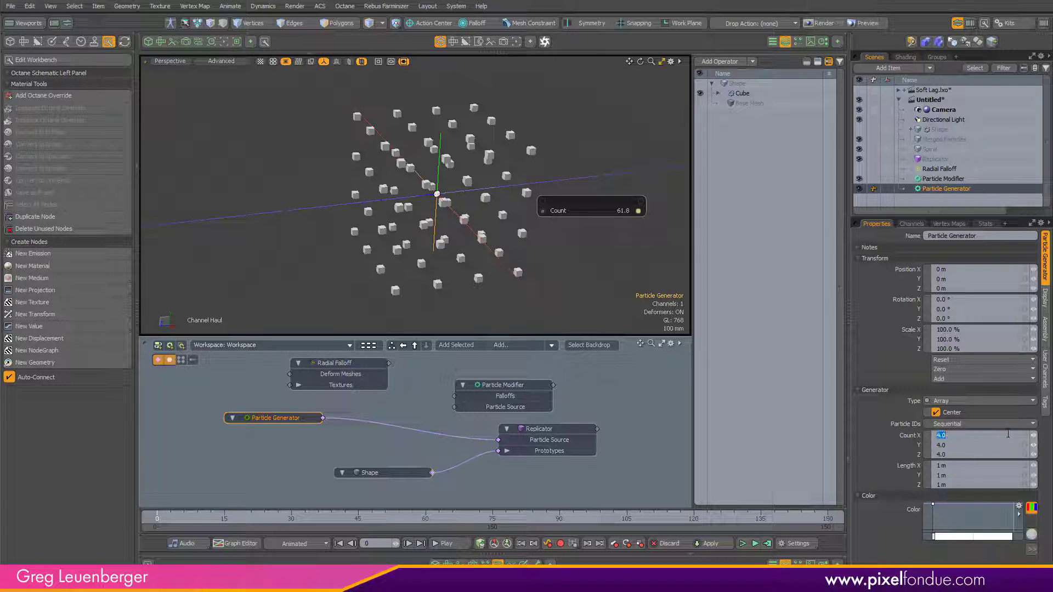
Step: Set the Particle Generator's Count Y to 1 and Length Y to 0 m for a flat grid
key(Tab)
text(1)
key(Return)
alt+drag(448, 234, 427, 251)
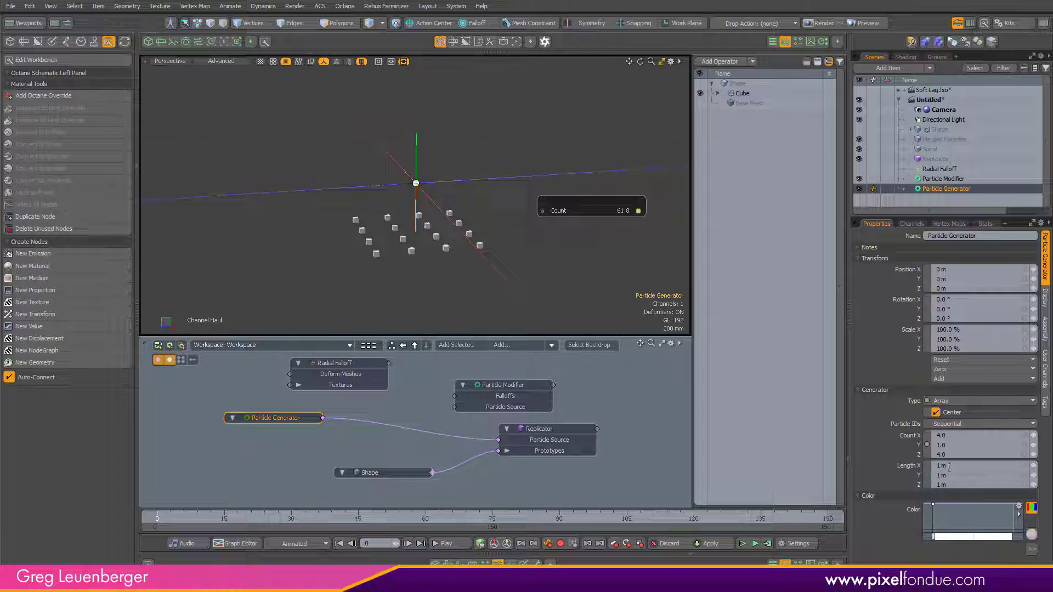
text(0)
key(Return)
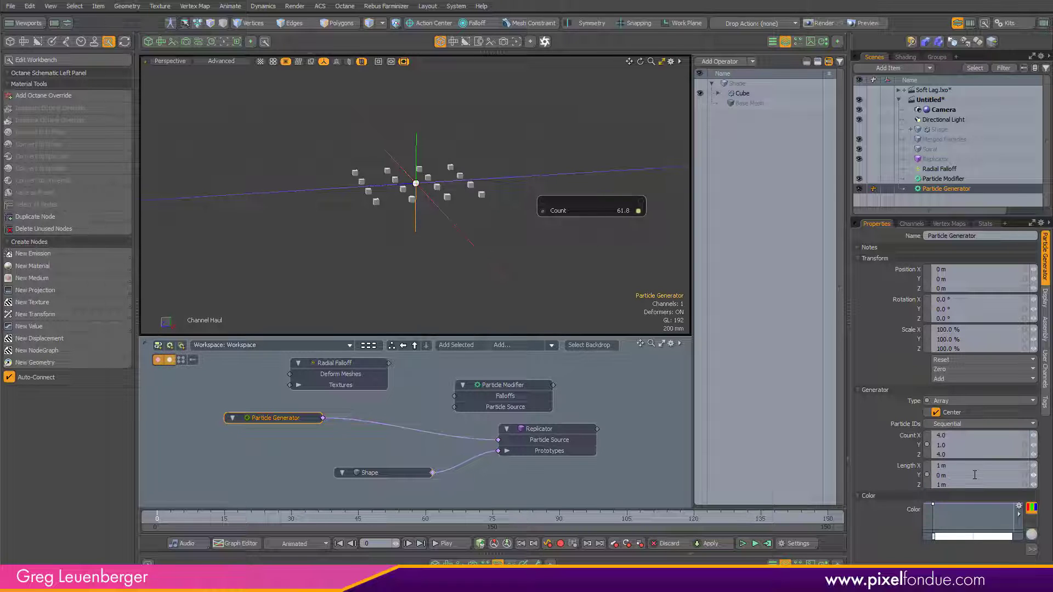
Step: Haul the generator's Count X and Count Z together up to about 17
alt+drag(463, 290, 422, 258)
click(917, 455)
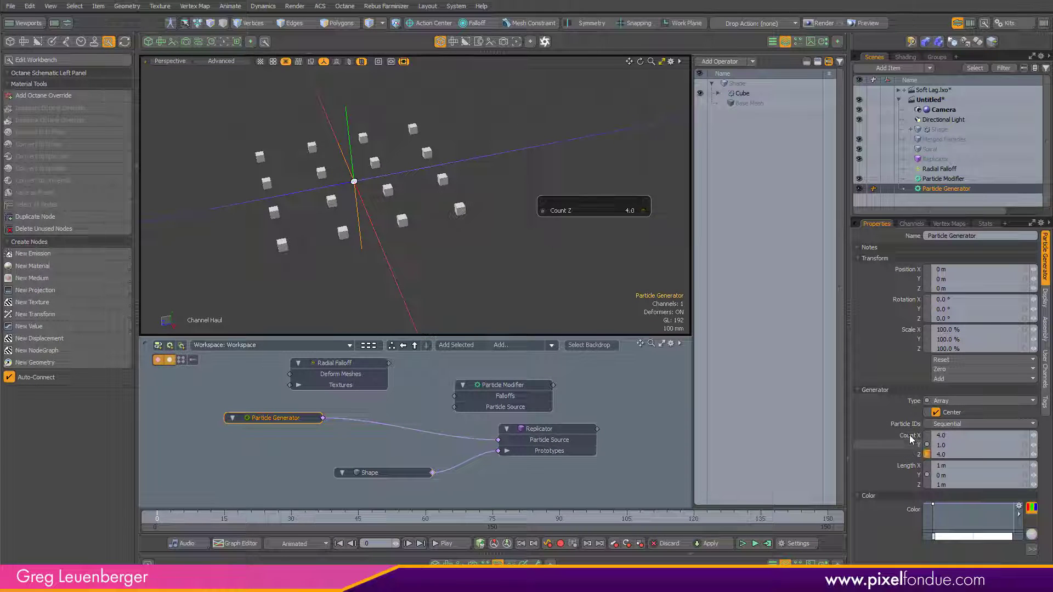
ctrl+click(911, 435)
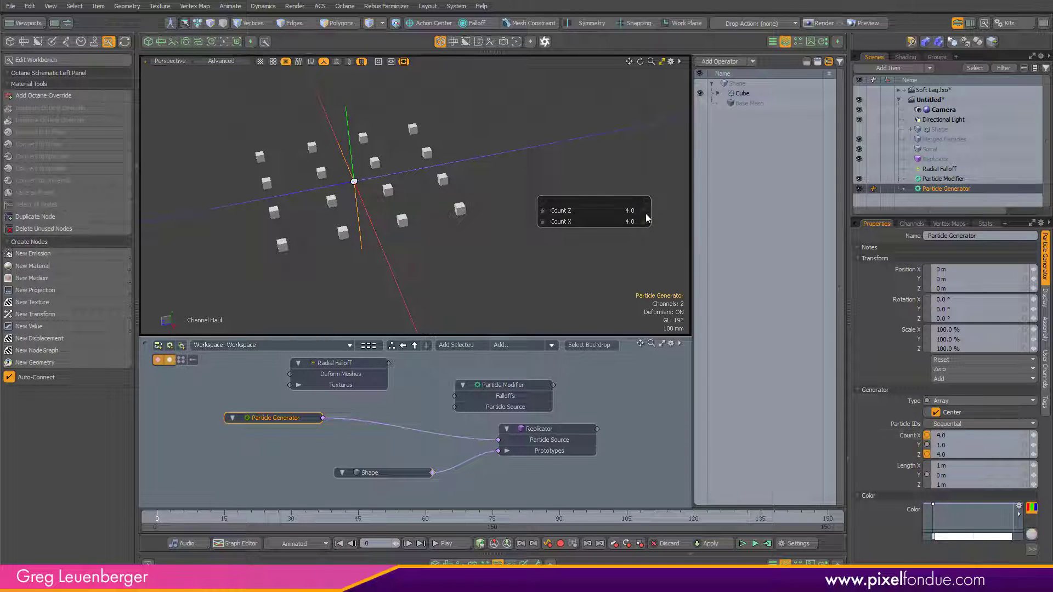
drag(609, 200, 605, 178)
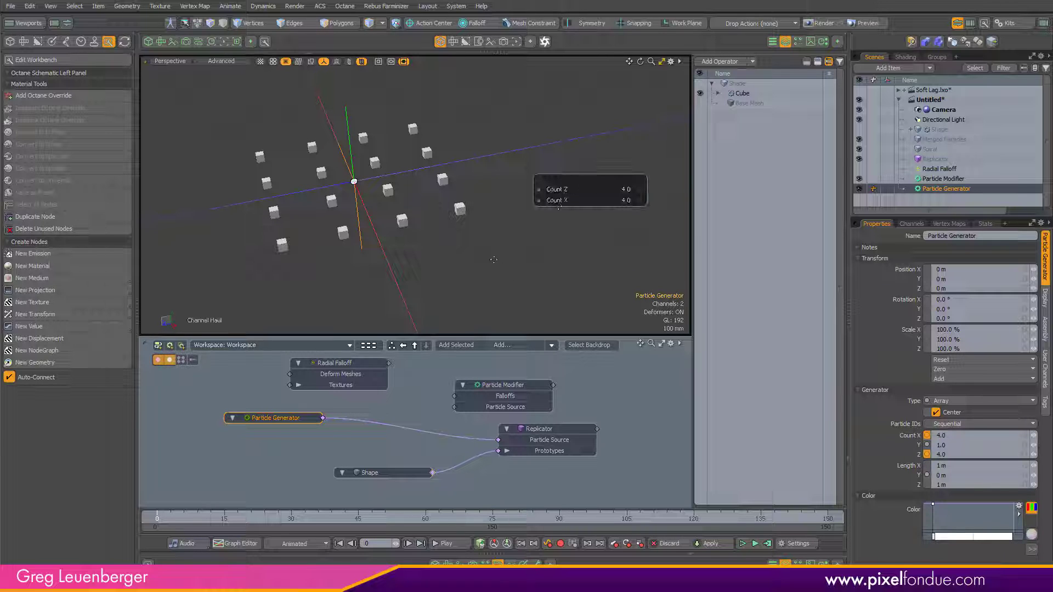
drag(494, 260, 466, 273)
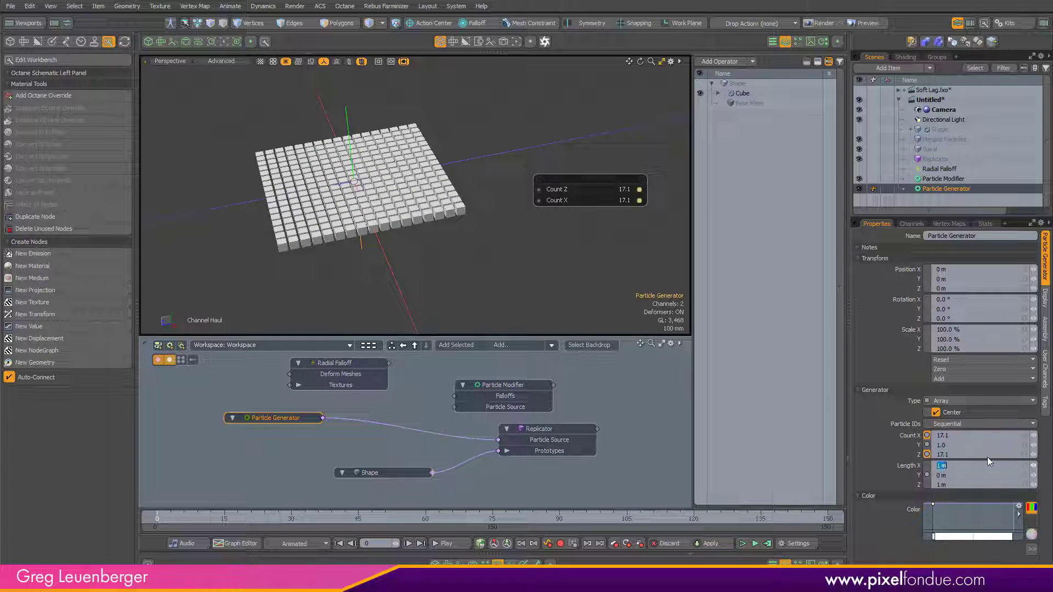
Step: Set the generator's Length X and Z to 2 m and its Count X and Z to 34
text(2)
key(Return)
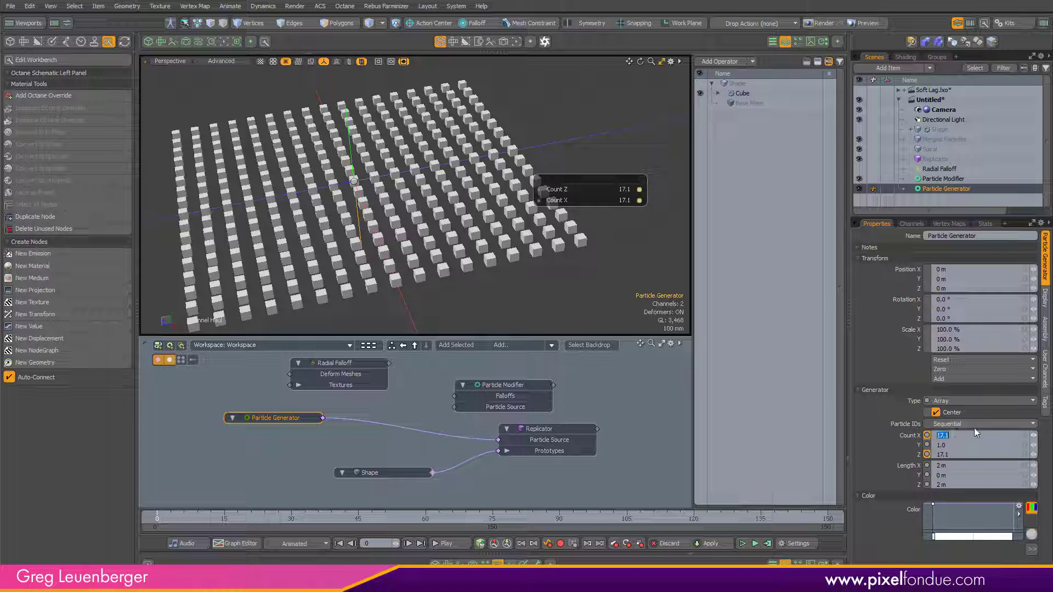
text(34)
key(Tab)
key(Tab)
text(3)
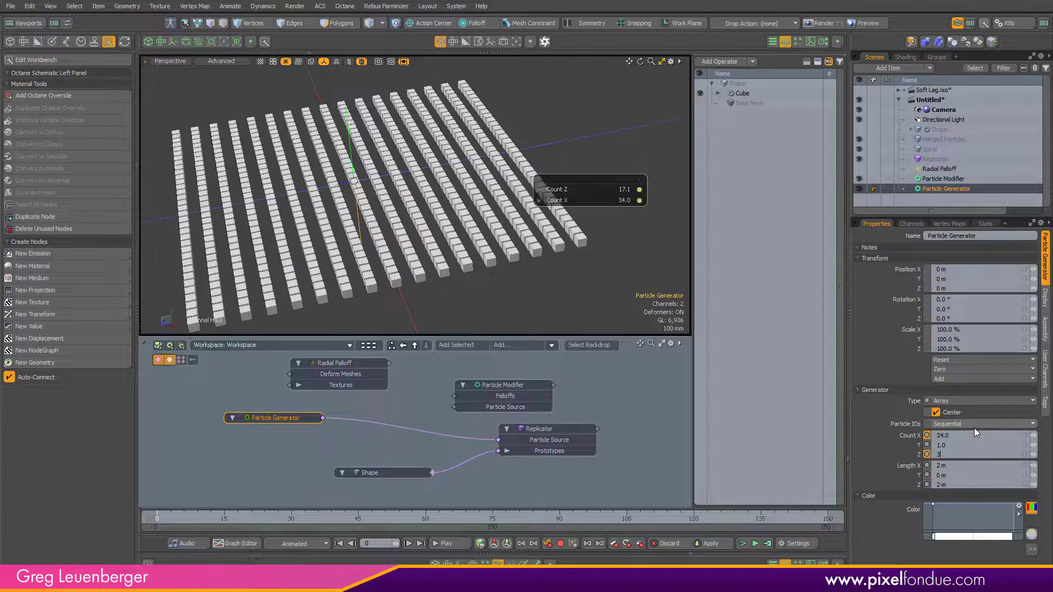
text(4)
key(Return)
scroll(396, 248, up, 8)
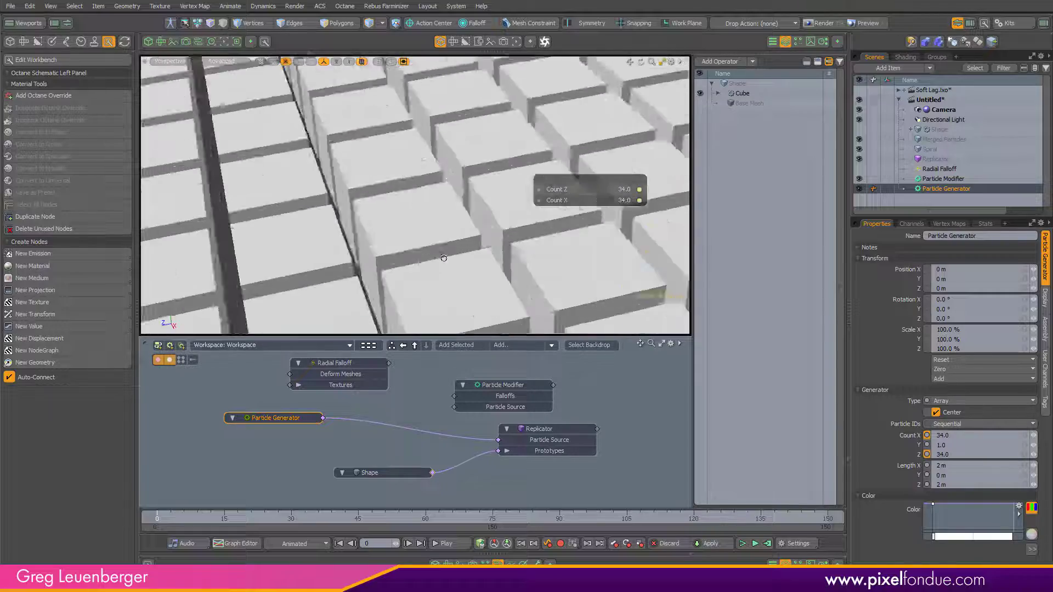
scroll(383, 253, down, 10)
alt+drag(383, 254, 415, 262)
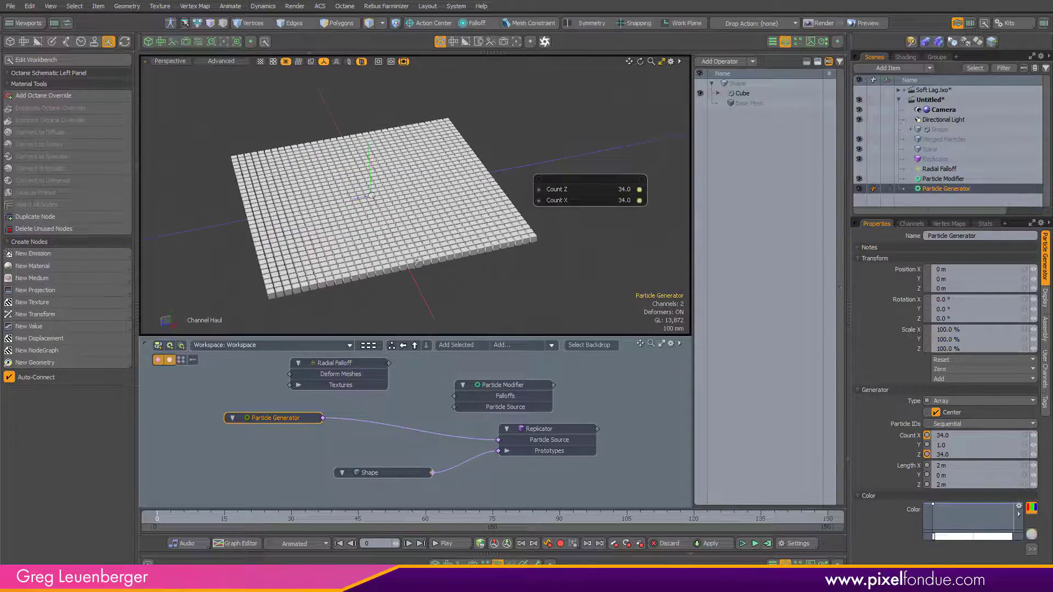
key(space)
alt+drag(480, 265, 490, 240)
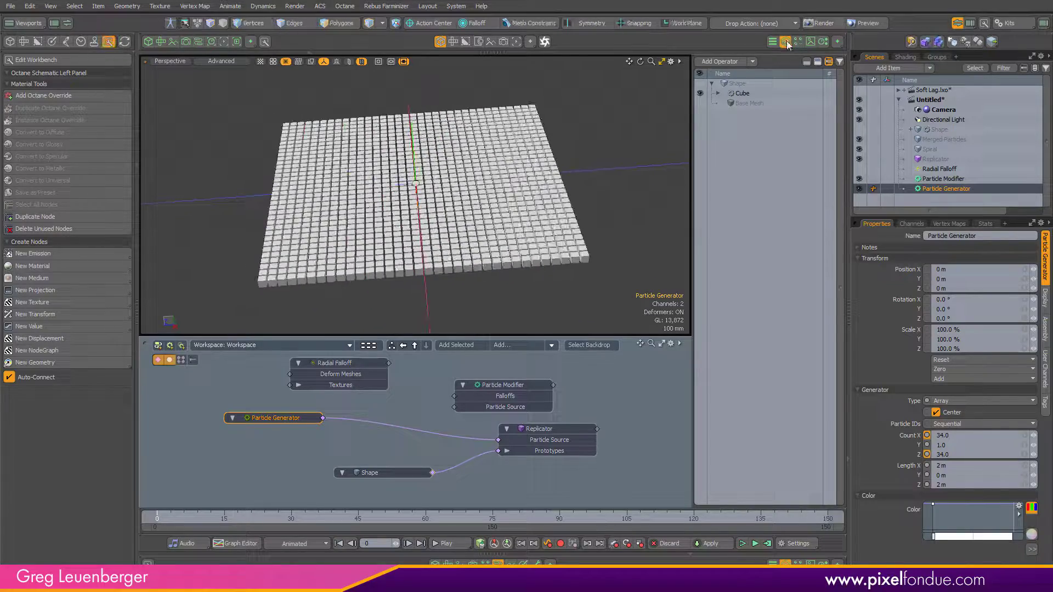
click(785, 42)
alt+drag(569, 209, 572, 221)
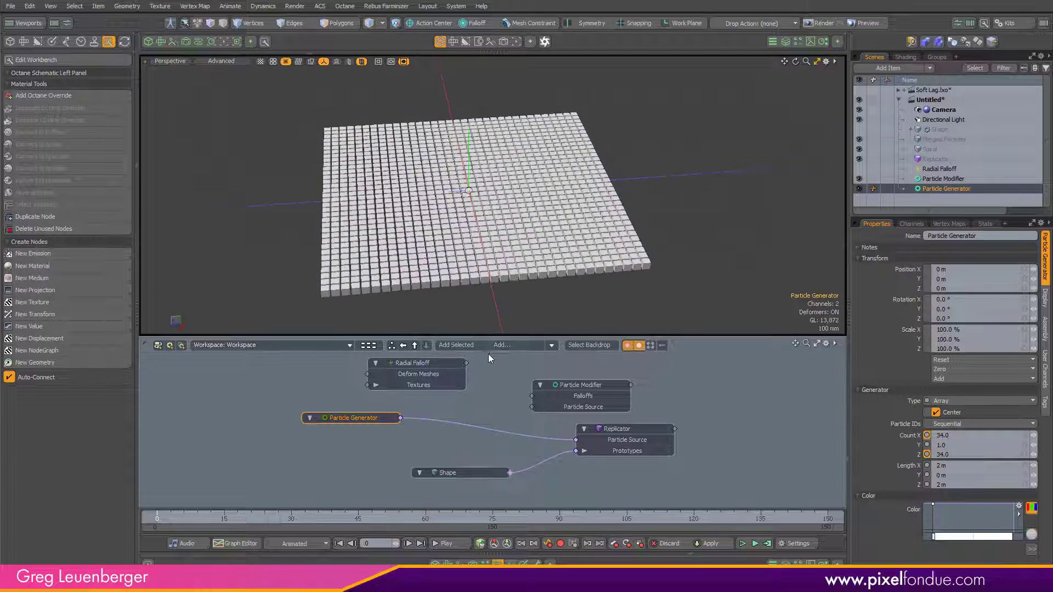
Step: Rewire the schematic so the Particle Generator feeds the Particle Modifier, which feeds the Replicator's Particle Source
drag(581, 385, 482, 407)
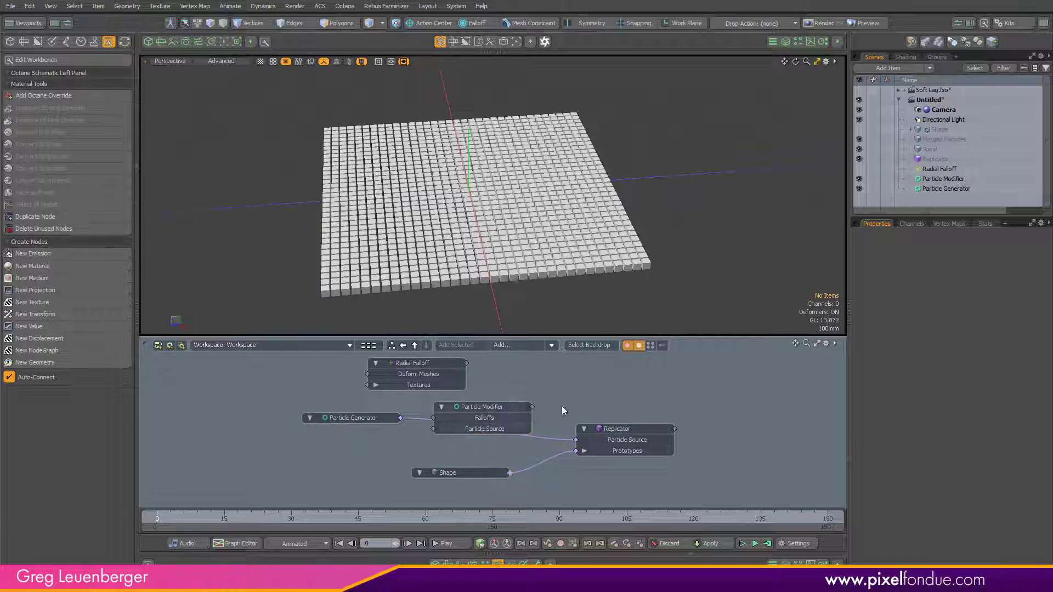
click(504, 407)
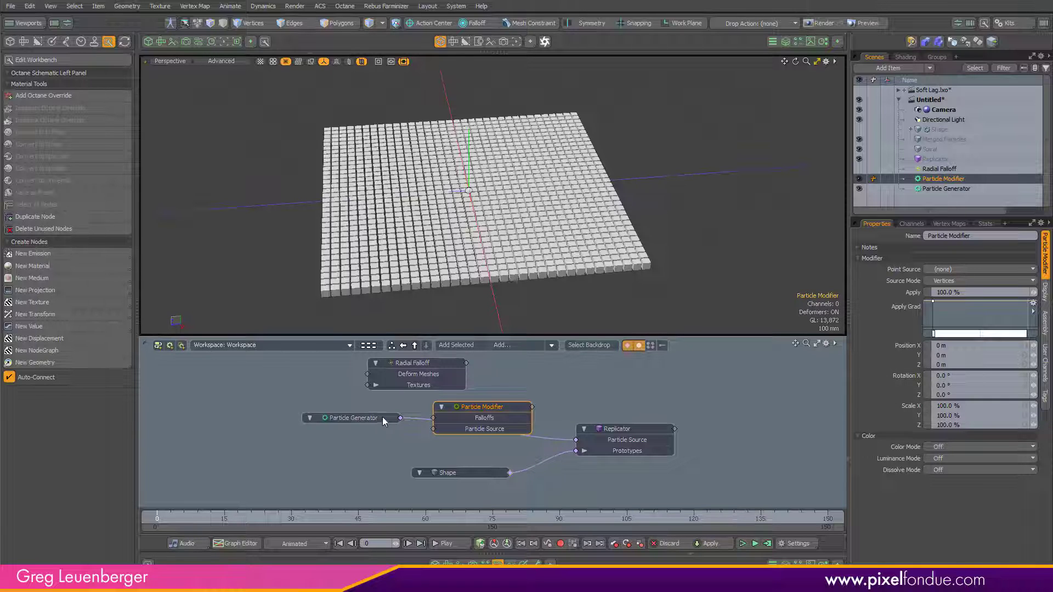
drag(383, 417, 358, 444)
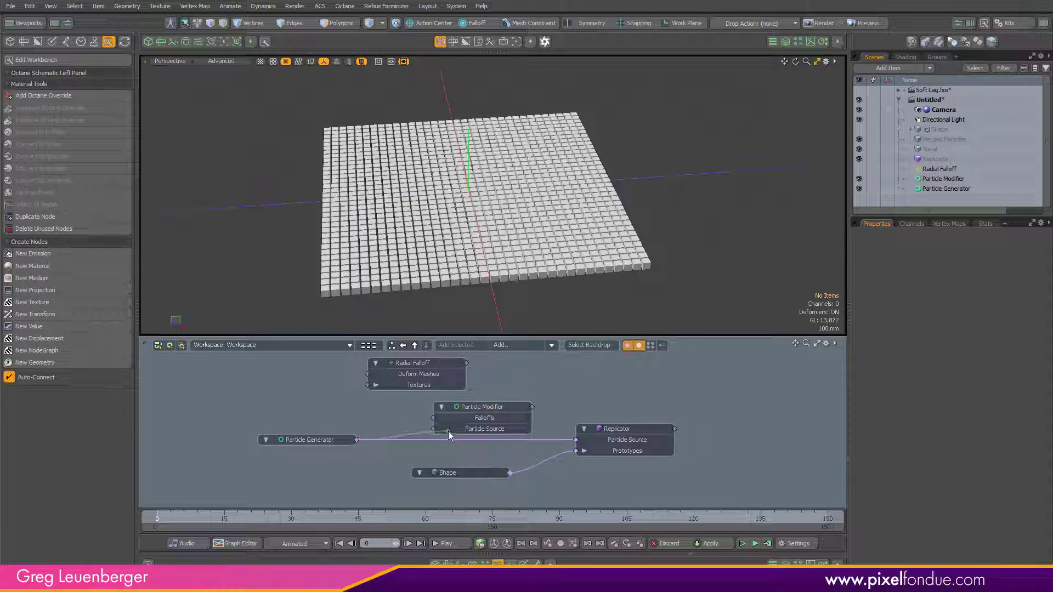
drag(449, 432, 448, 431)
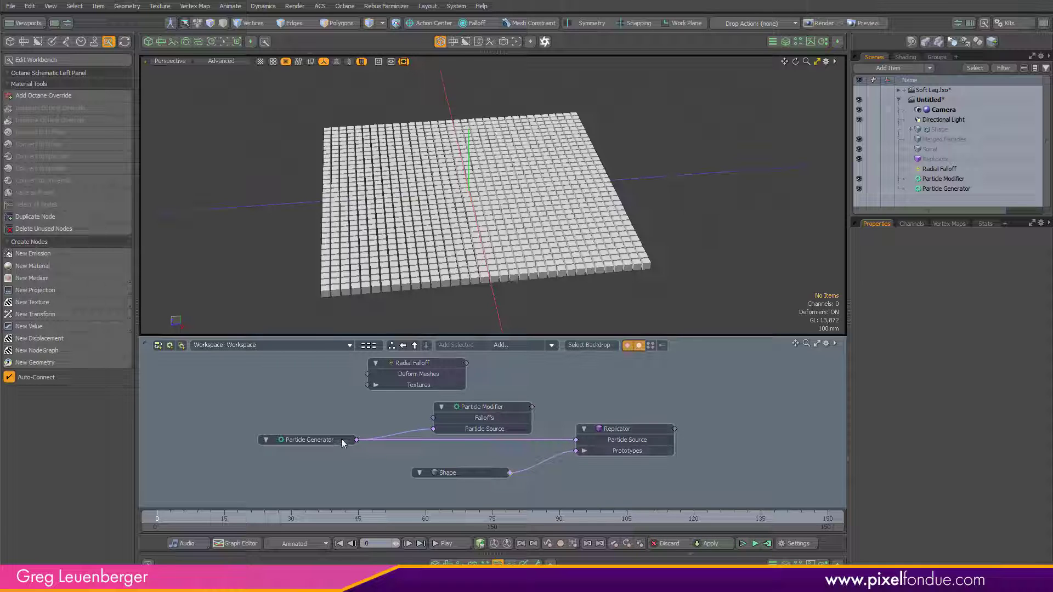
drag(575, 440, 360, 448)
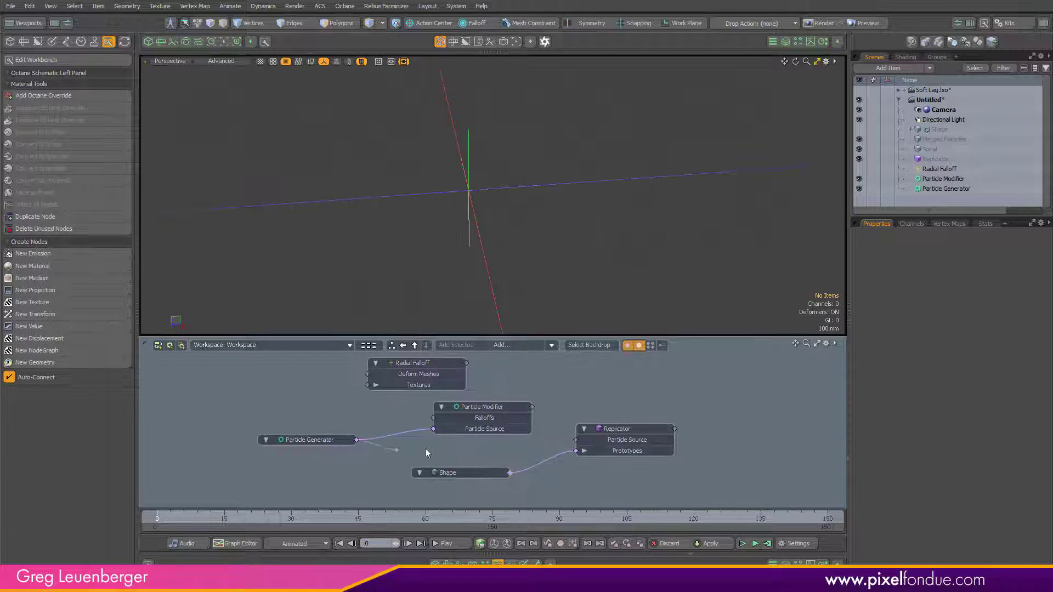
drag(425, 448, 603, 442)
drag(532, 407, 599, 448)
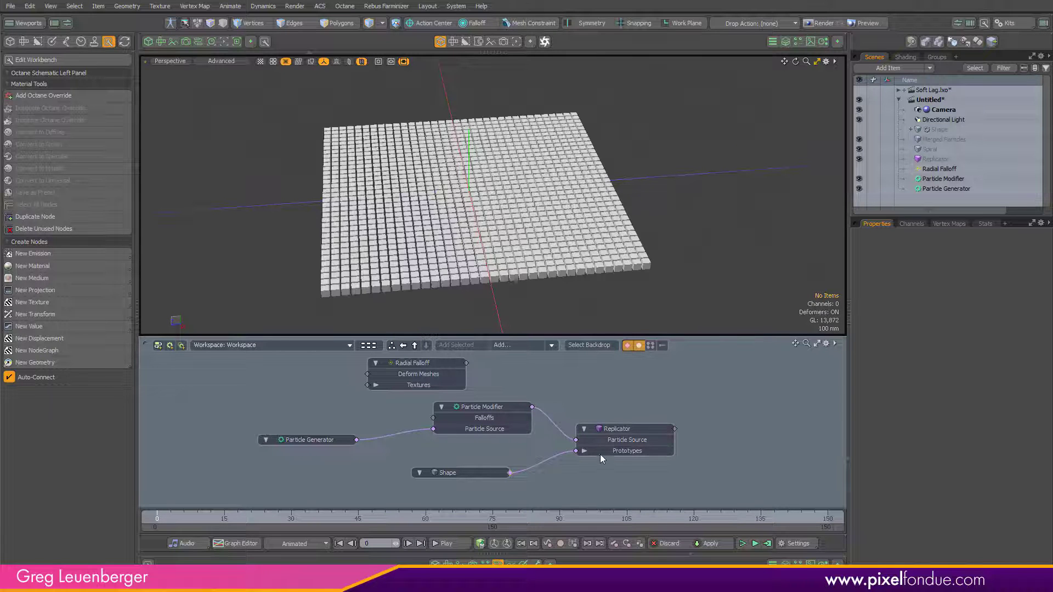
Step: Try hauling the Particle Modifier's Scale channels, then undo the change
click(515, 408)
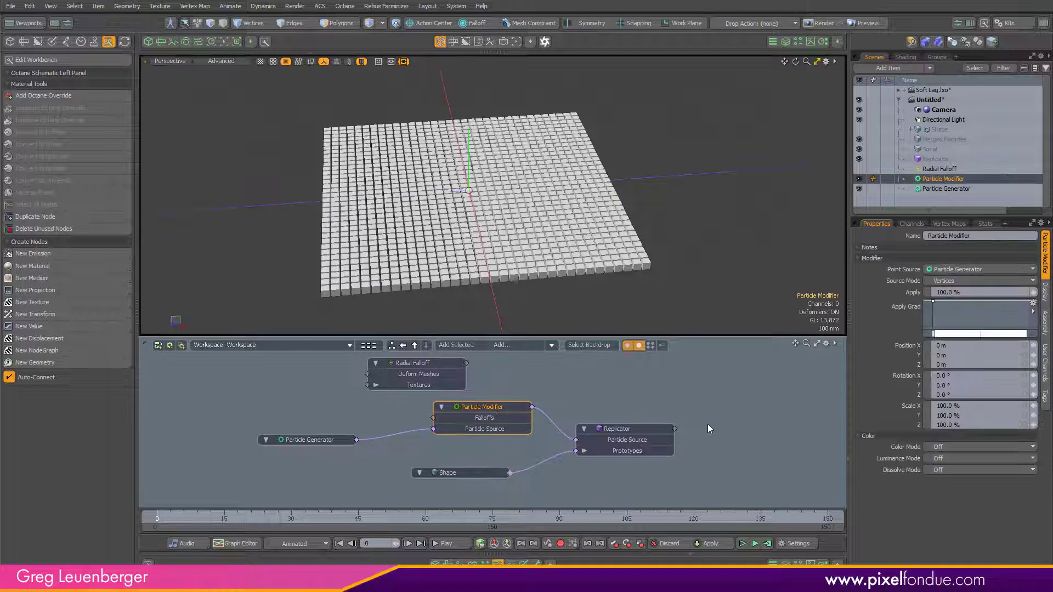
click(911, 407)
key(c)
drag(696, 269, 773, 283)
key(ctrl+z)
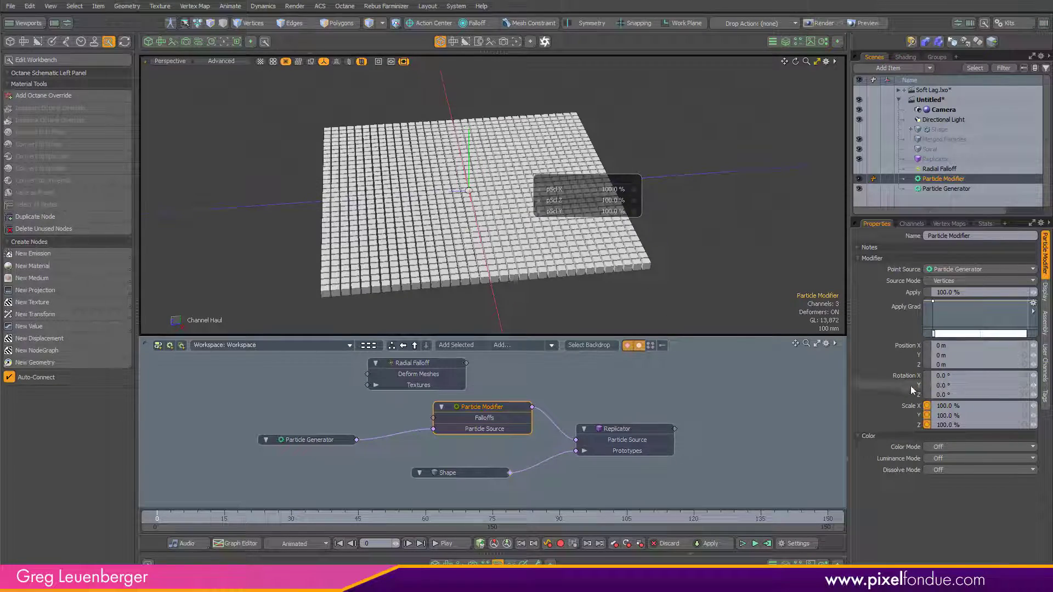
Step: Try hauling the Particle Modifier's Rotation Y, then undo the change
click(916, 386)
mouse_move(699, 275)
mouse_down()
mouse_move(737, 275)
mouse_move(698, 274)
mouse_up()
ctrl+alt+drag(497, 270, 614, 279)
key(ctrl+z)
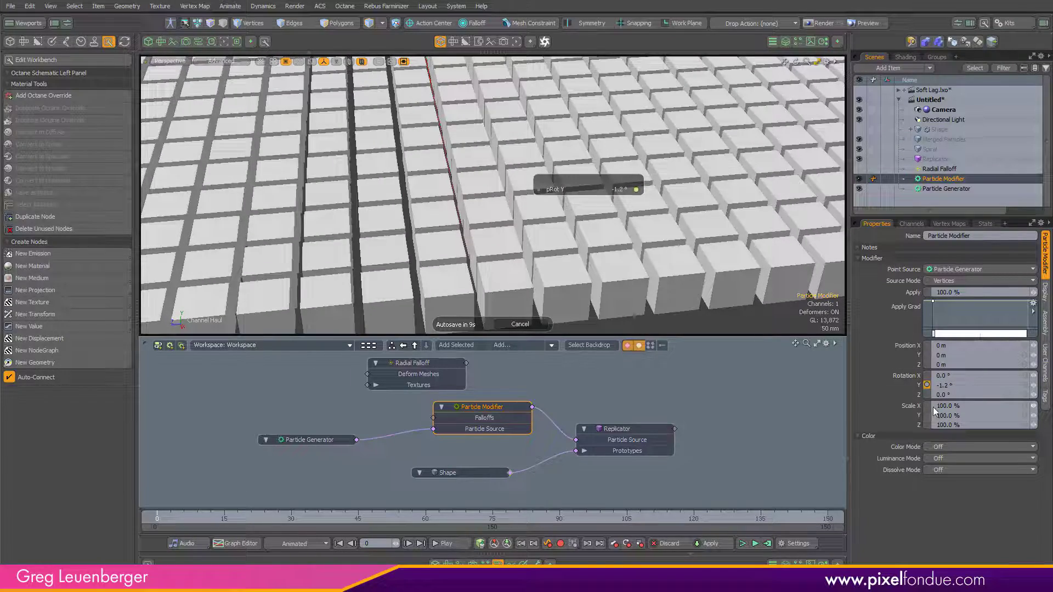
Step: Set the Particle Modifier's Position Y to 330 mm
click(917, 355)
ctrl+alt+drag(700, 290, 669, 218)
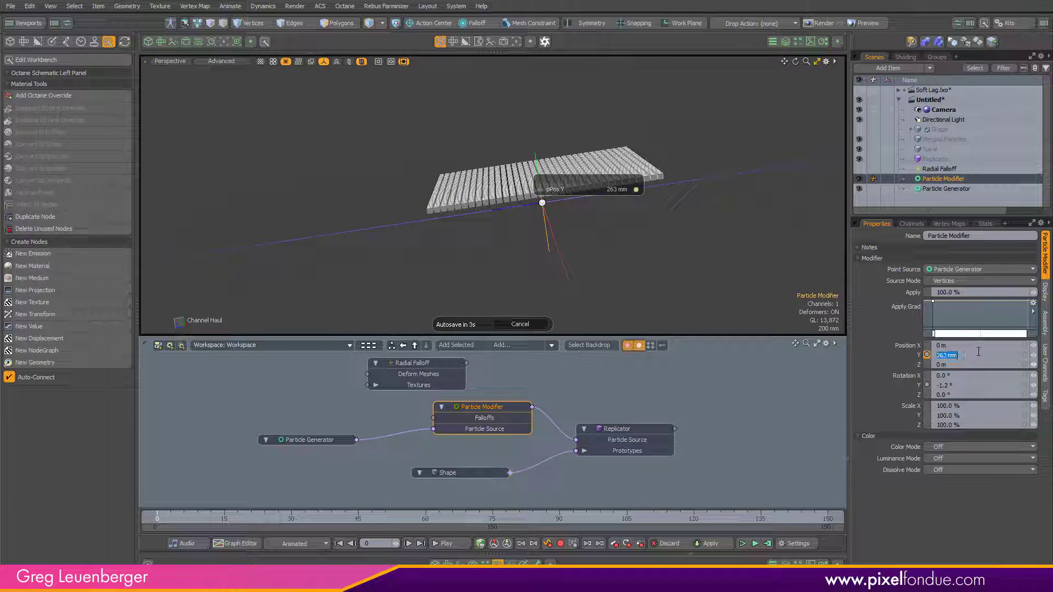
text(330)
key(Return)
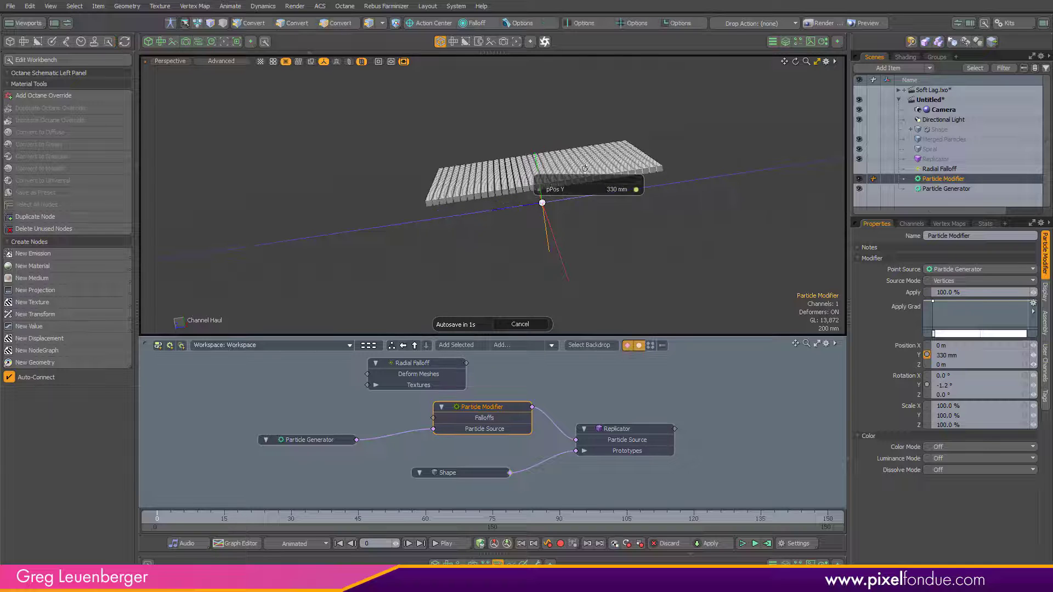
Step: Set the Particle Modifier's Scale X, Y and Z to 70% and its Rotation Y to 90°
alt+drag(585, 216, 542, 239)
ctrl+alt+drag(543, 238, 574, 240)
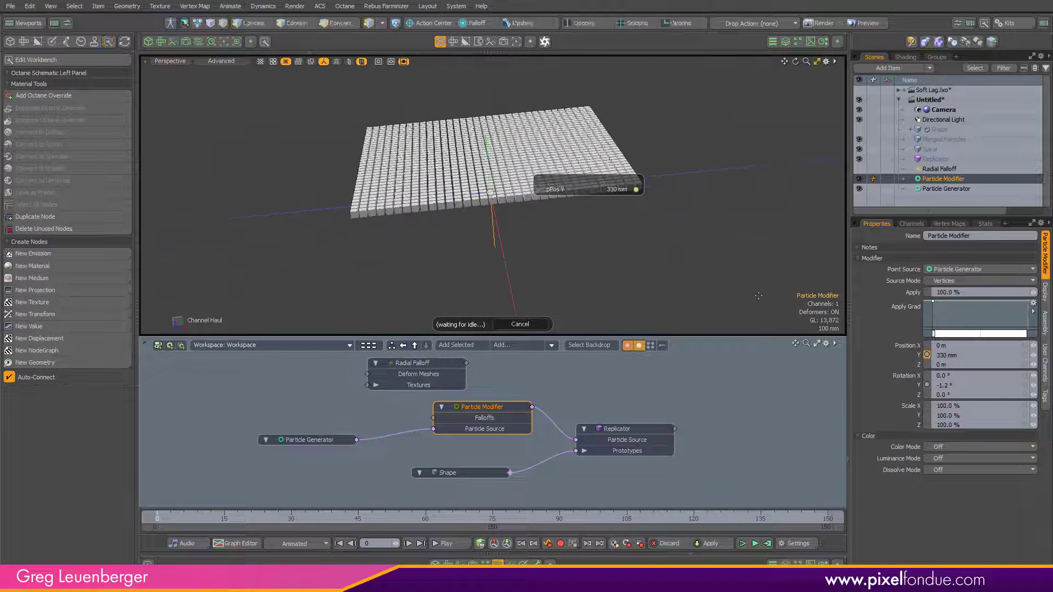
double_click(974, 406)
text(70)
key(Return)
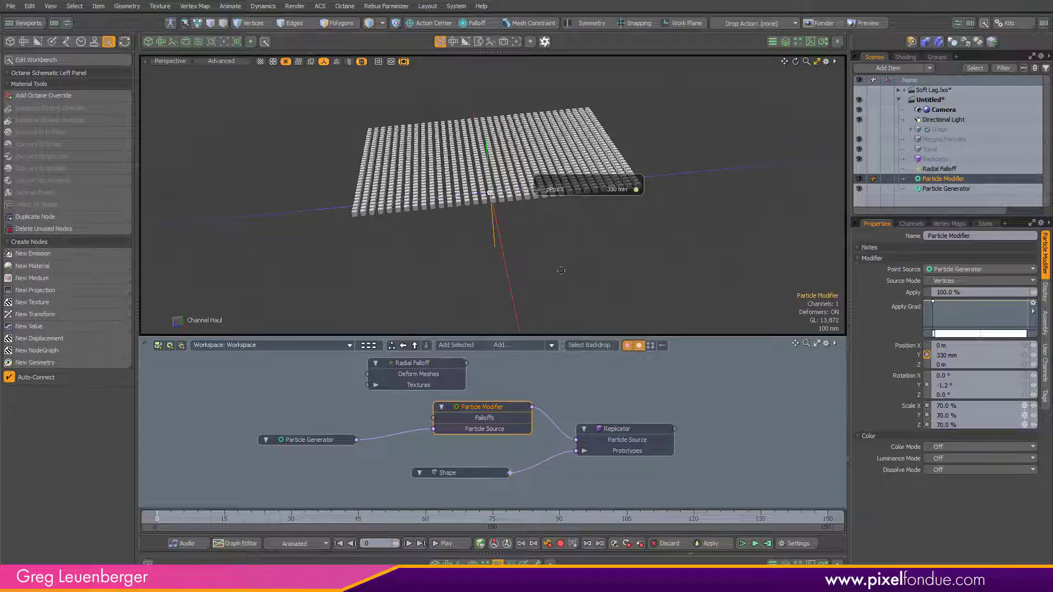
alt+drag(561, 270, 610, 284)
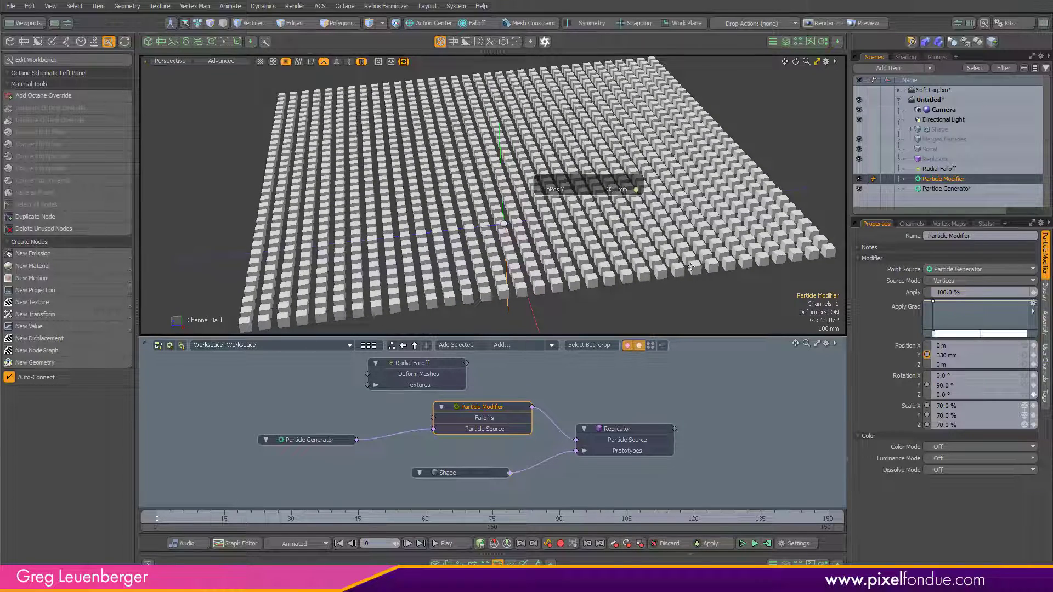
alt+drag(643, 277, 585, 294)
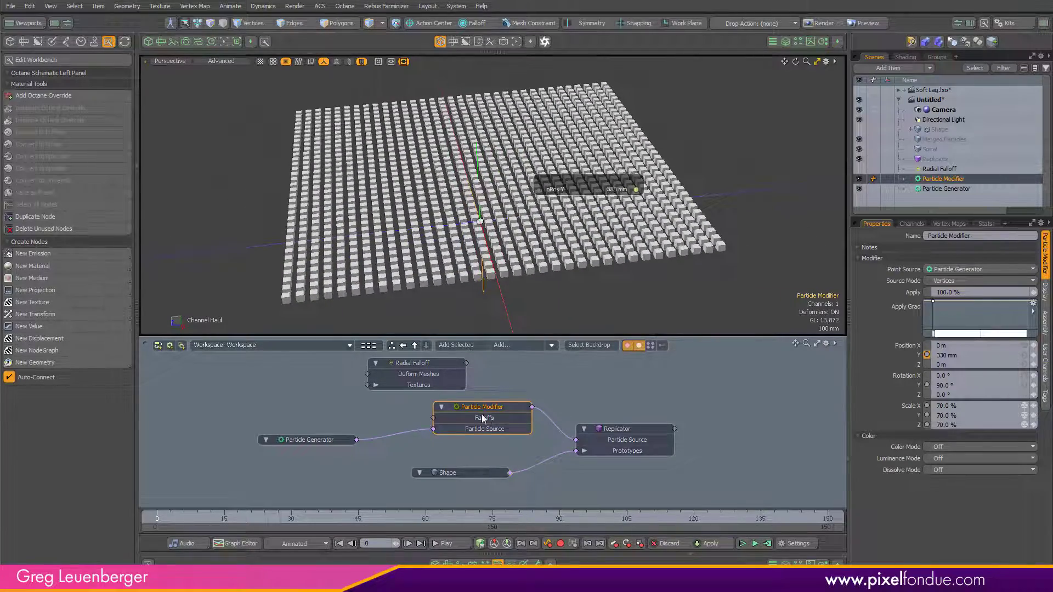
Step: Connect the Radial Falloff node to the Particle Modifier's Falloffs input and make the Radial Falloff visible
mouse_move(484, 420)
ctrl+alt+mouse_down()
mouse_move(538, 420)
mouse_move(472, 422)
ctrl+alt+mouse_up()
alt+drag(471, 423, 506, 422)
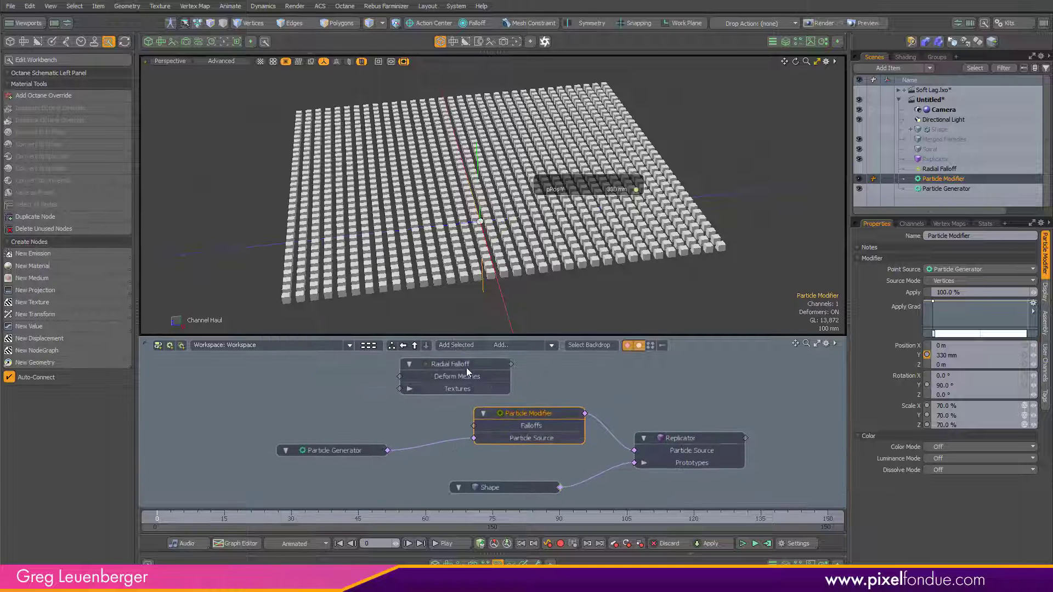
drag(465, 369, 484, 426)
click(900, 169)
click(859, 168)
alt+drag(465, 173, 514, 149)
scroll(525, 170, down, 3)
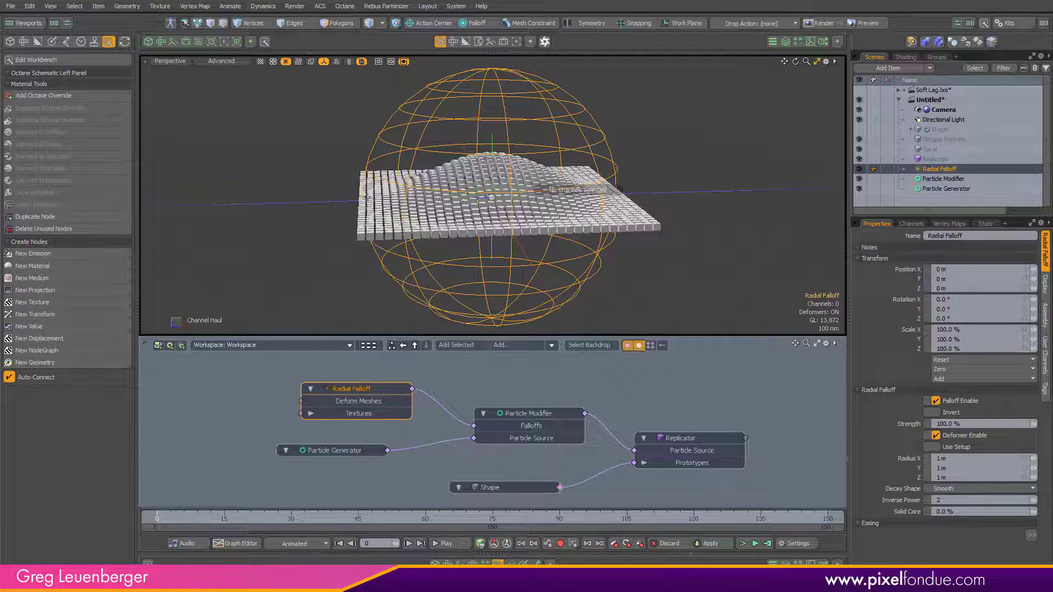
Step: Select the Radial Falloff and haul its Radius X, Y and Z together to 500 mm
click(543, 417)
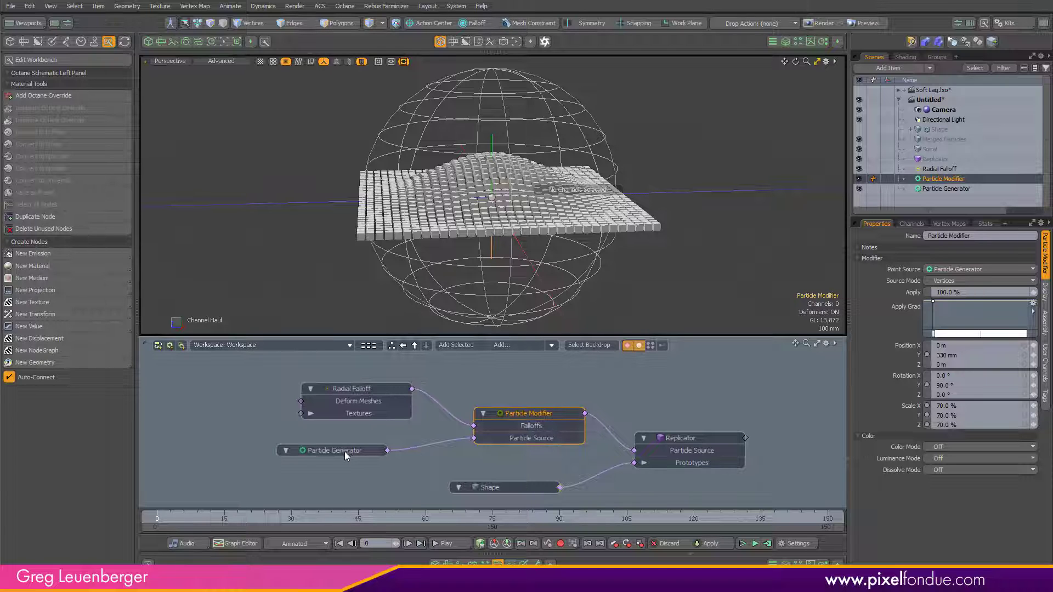
mouse_move(539, 307)
alt+mouse_down()
mouse_move(527, 309)
mouse_move(538, 313)
alt+mouse_up()
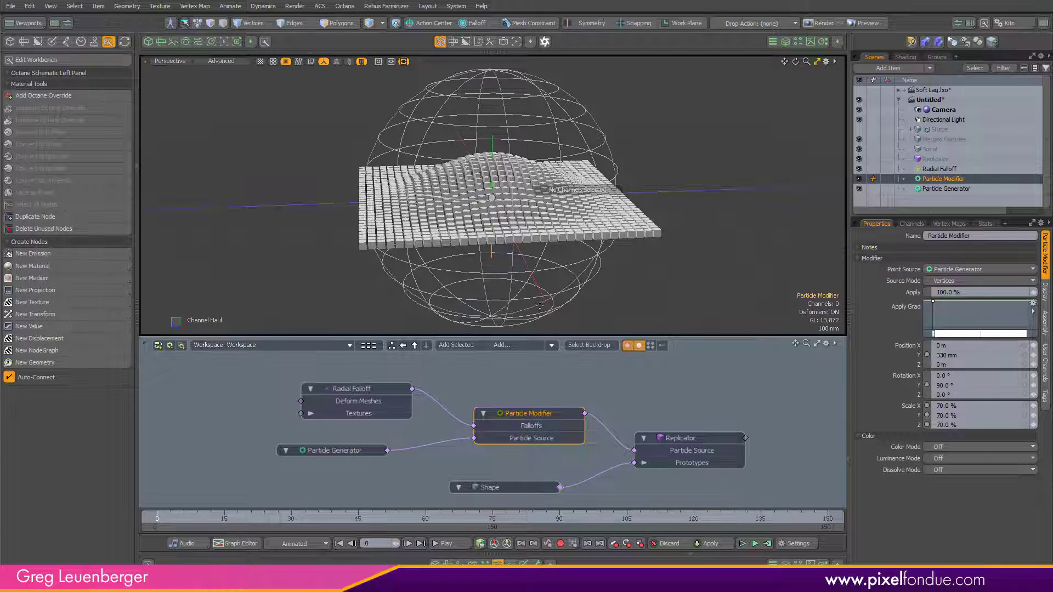
click(540, 305)
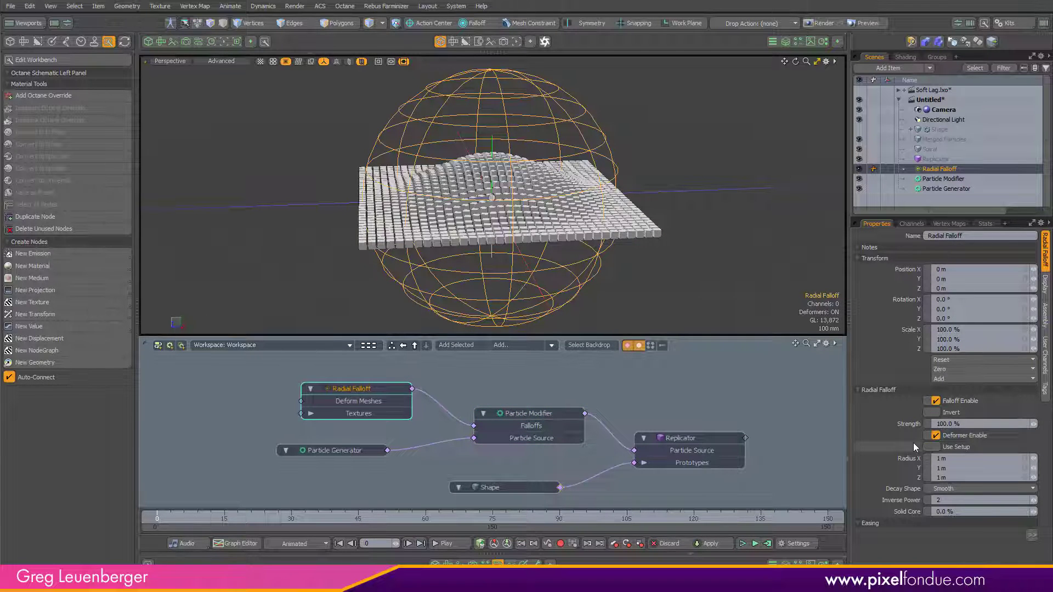
click(903, 476)
shift+click(906, 460)
key(c)
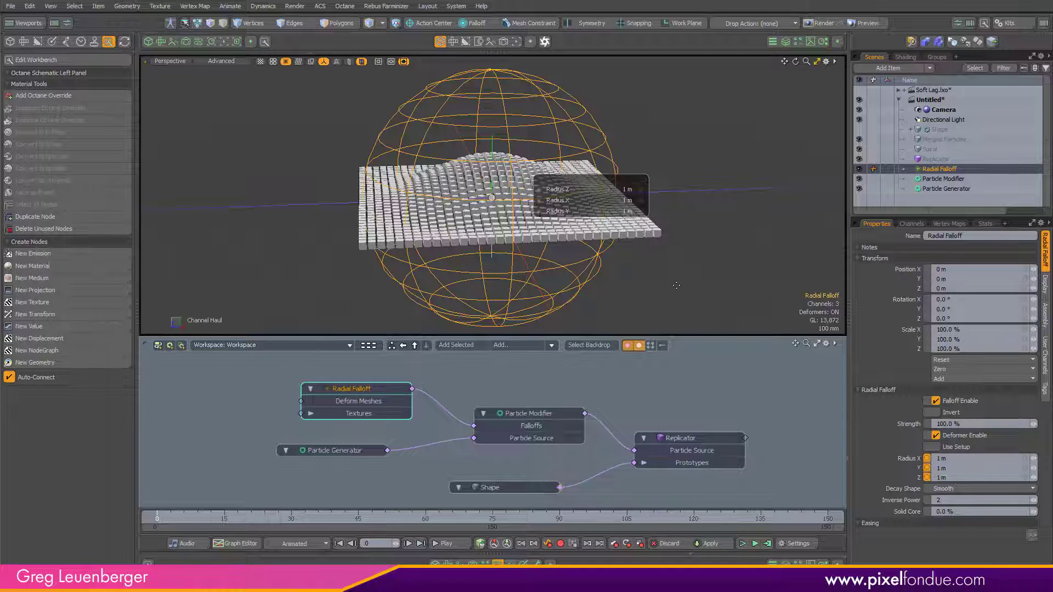
drag(677, 285, 616, 290)
scroll(617, 273, up, 4)
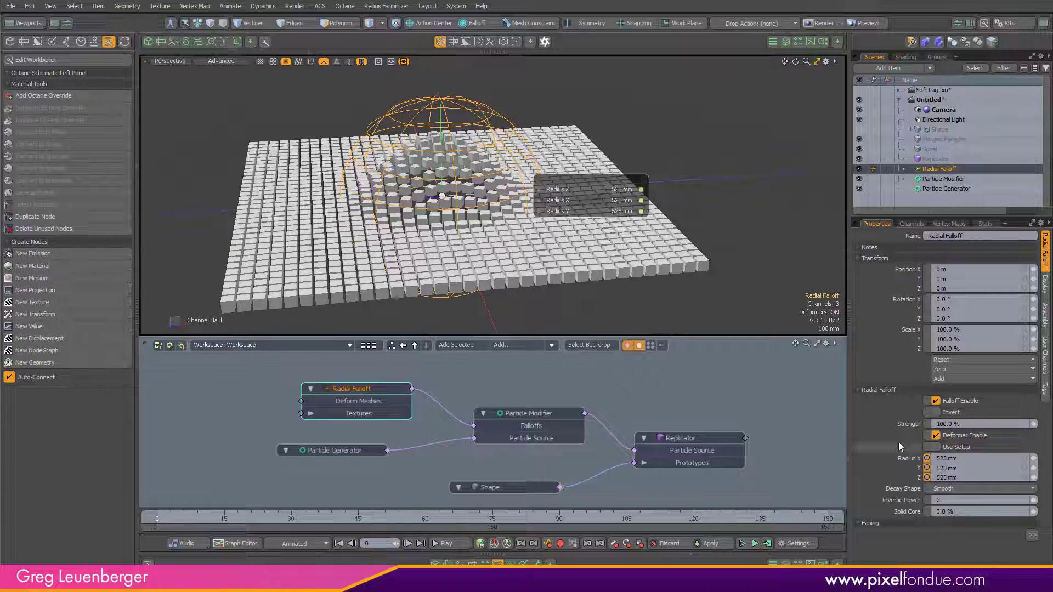
mouse_move(573, 262)
mouse_down()
mouse_move(599, 263)
mouse_move(567, 269)
mouse_up()
alt+drag(565, 279, 548, 258)
drag(583, 269, 603, 273)
alt+drag(606, 277, 592, 307)
Step: Try a 10% Solid Core and the Inverse Power and Gaussian decay shapes on the Radial Falloff, returning to Smooth
click(907, 511)
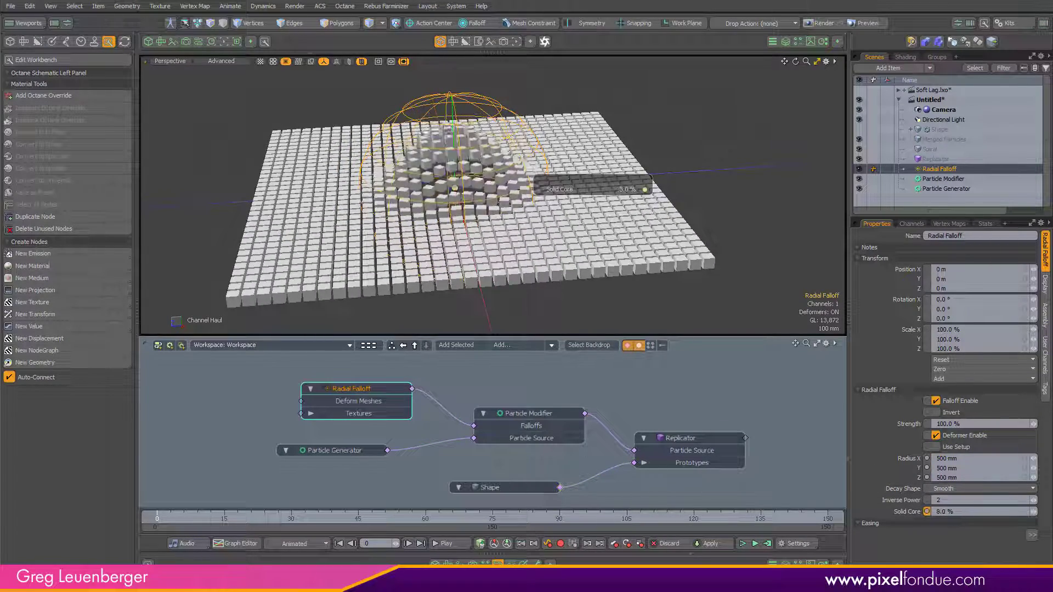
drag(595, 303, 596, 271)
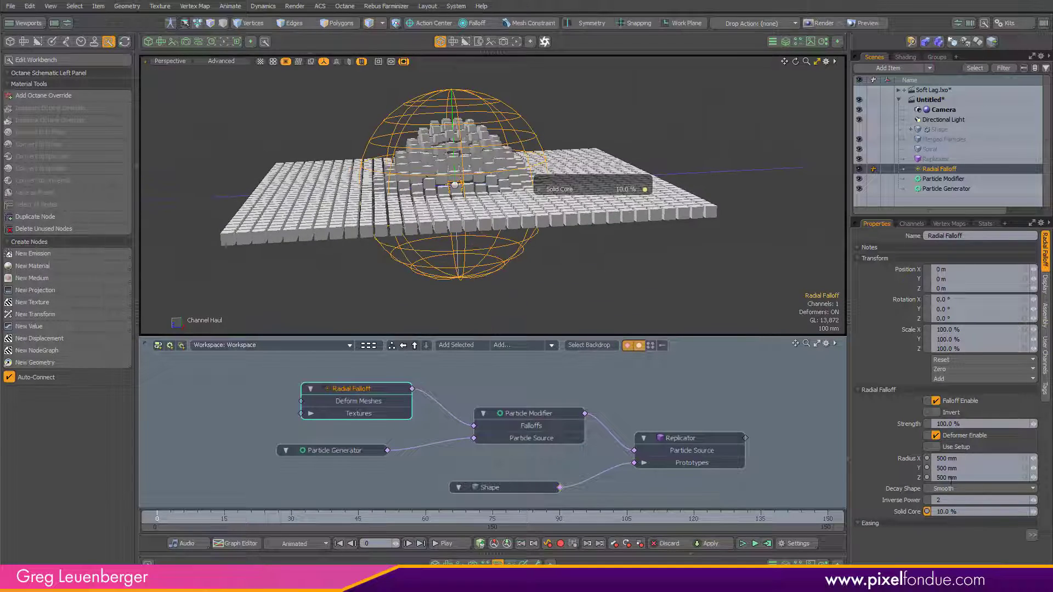
click(948, 492)
click(943, 501)
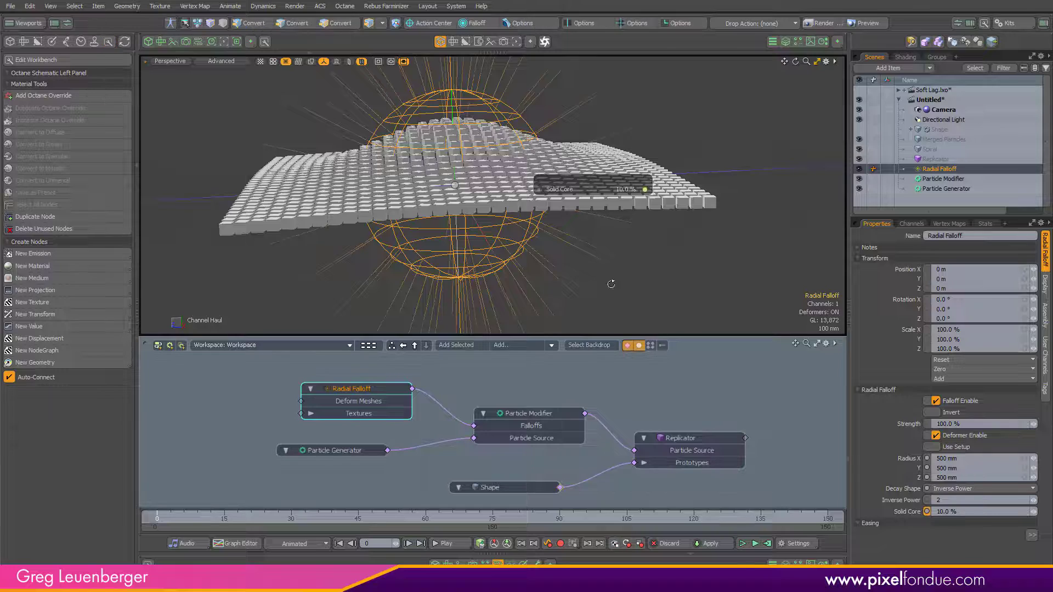
click(949, 489)
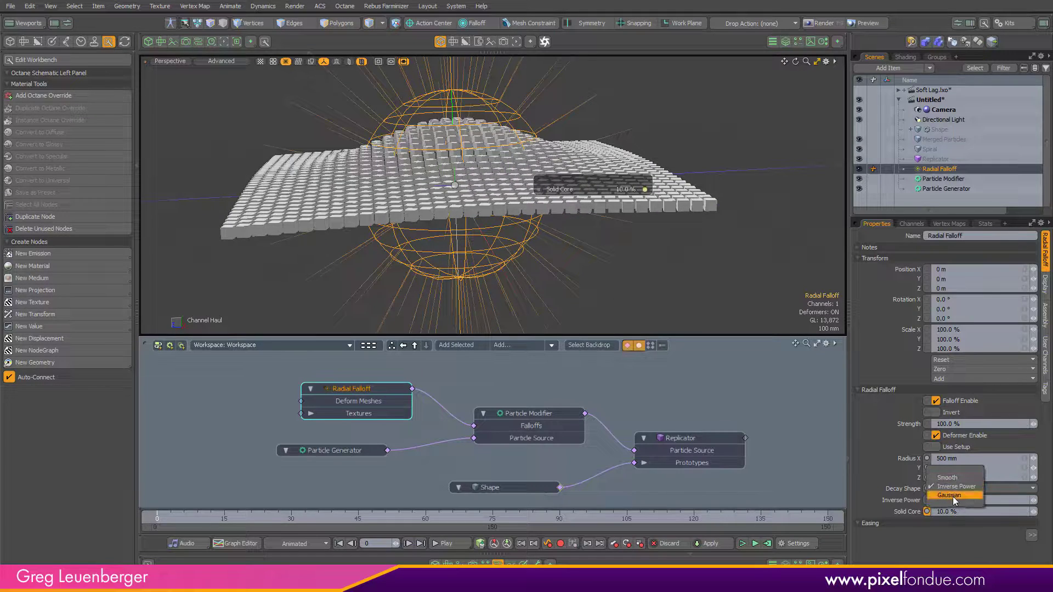
click(952, 495)
click(949, 488)
click(953, 475)
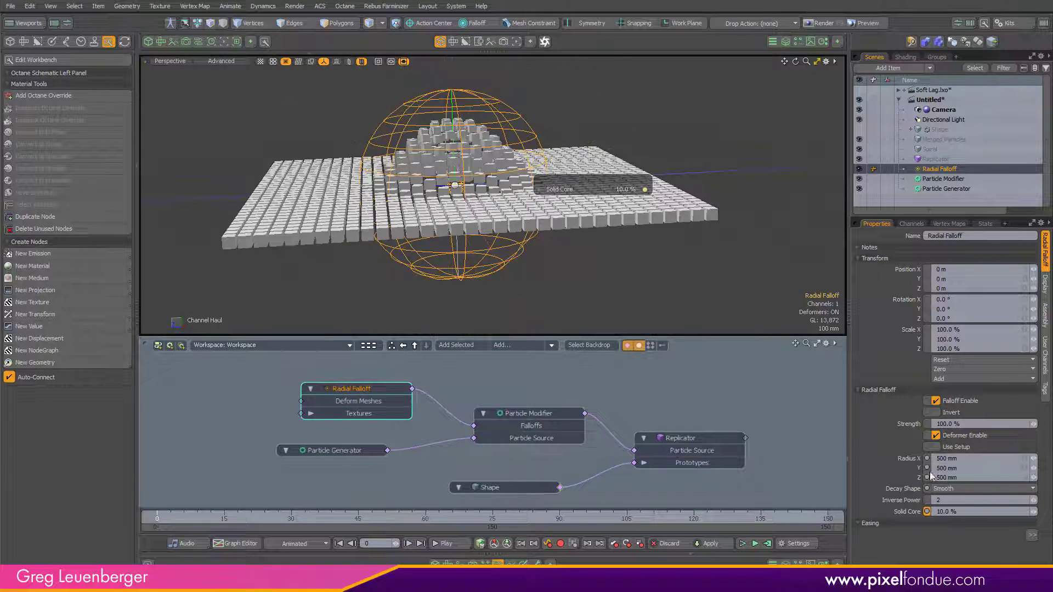
Step: Set the Radial Falloff's Solid Core to 0.5%
mouse_move(500, 287)
alt+mouse_down()
mouse_move(503, 314)
mouse_move(494, 274)
mouse_move(497, 285)
alt+mouse_up()
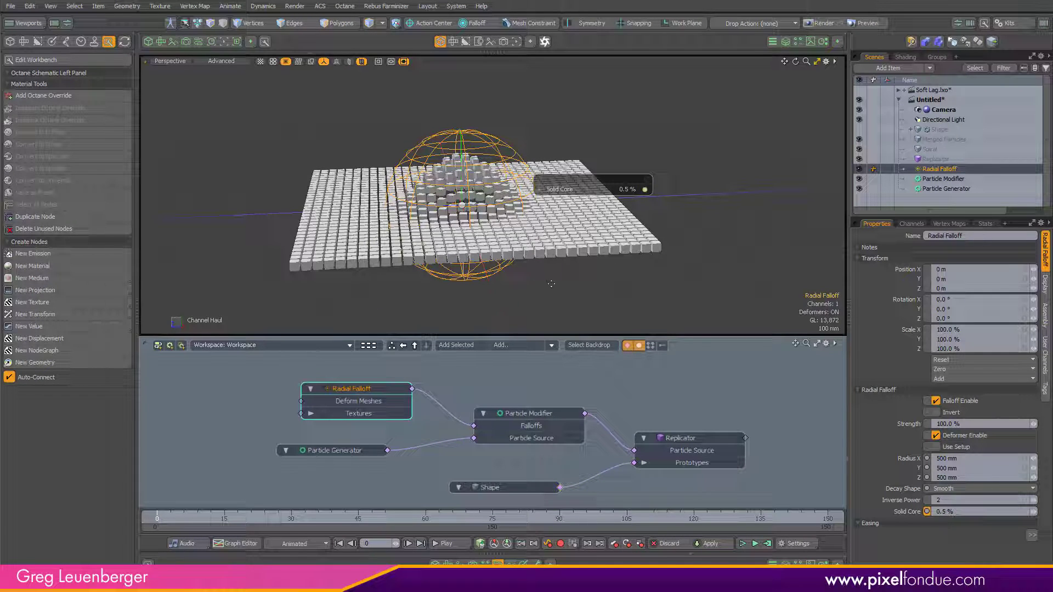
key(space)
alt+drag(599, 322, 594, 342)
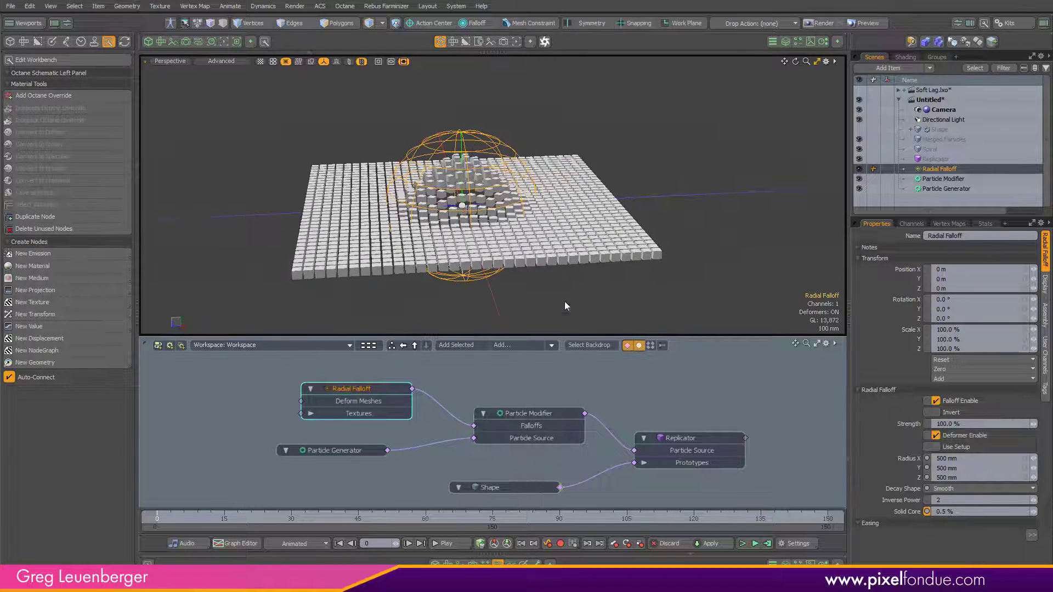
Step: Try moving the Radial Falloff on the XZ plane, then undo the move
key(y)
alt+drag(439, 188, 466, 212)
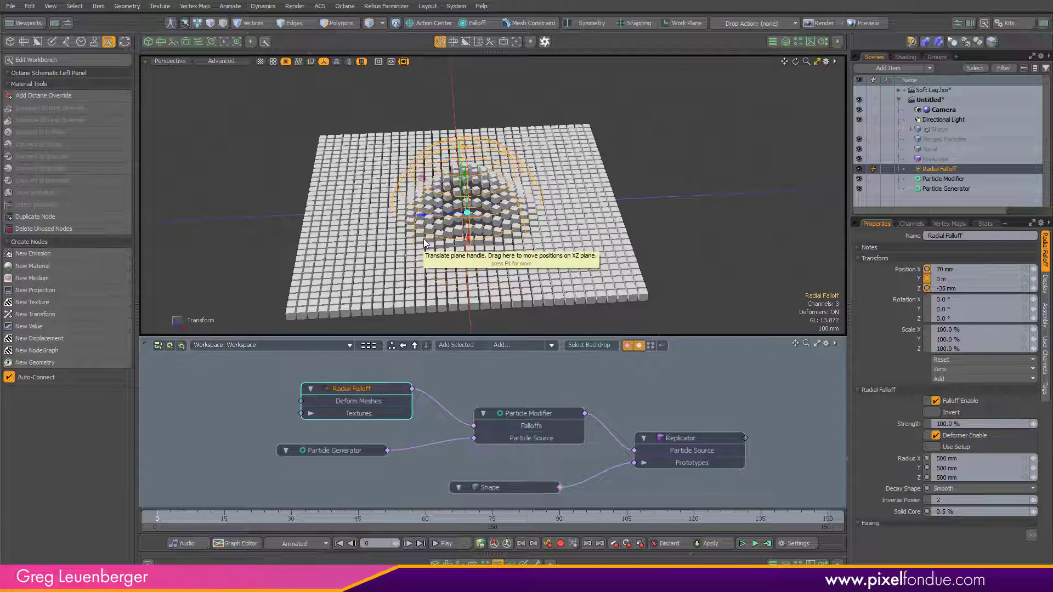
mouse_move(540, 282)
alt+mouse_down()
mouse_move(536, 237)
mouse_move(536, 273)
alt+mouse_up()
key(ctrl+z)
key(space)
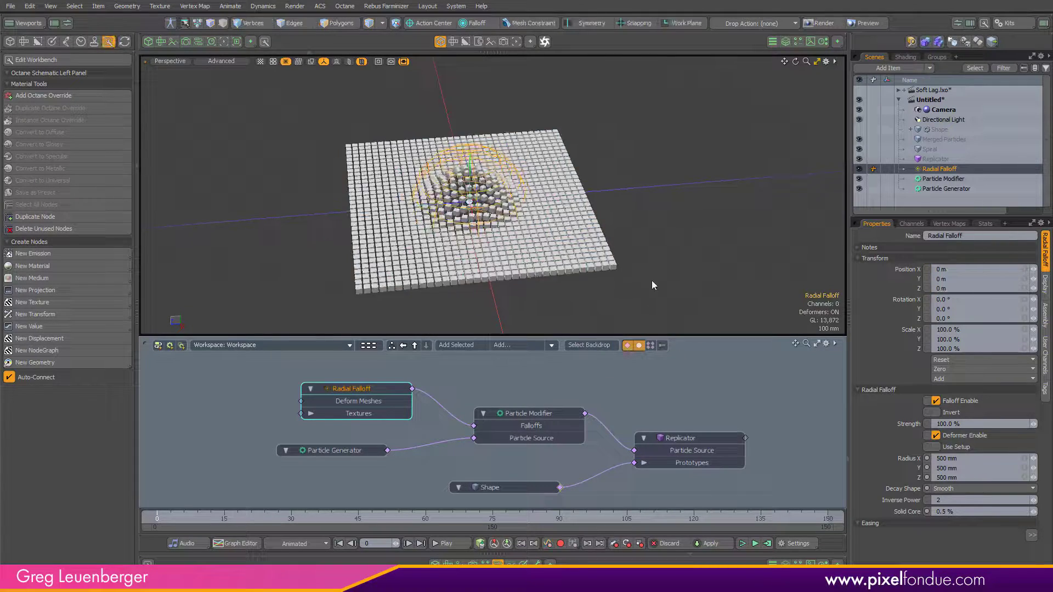
Step: Select the Spiral mesh and add a Spiral Curve mesh operation to it
alt+drag(653, 285, 733, 213)
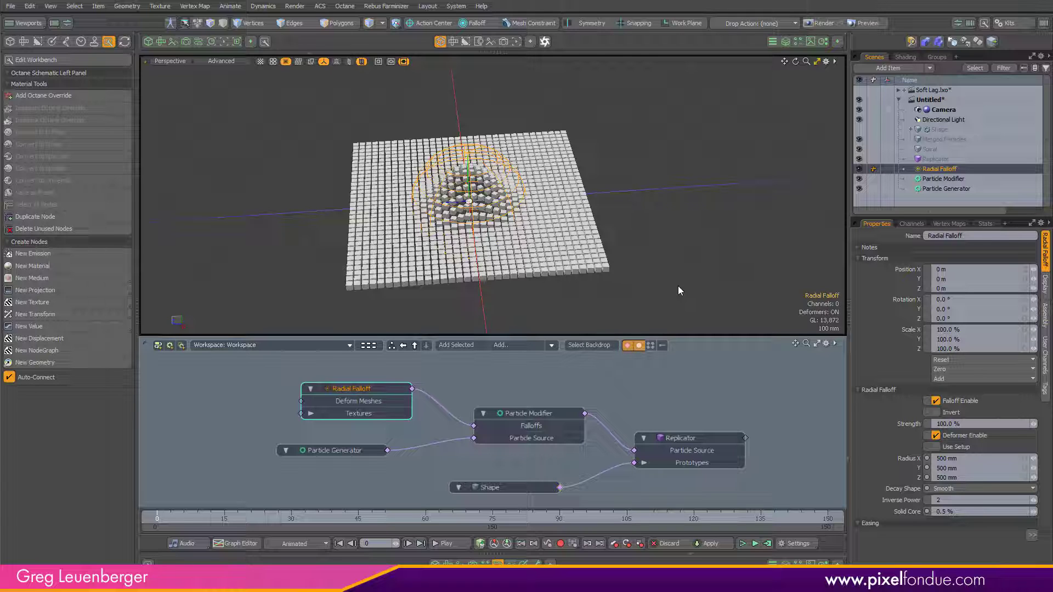
click(665, 298)
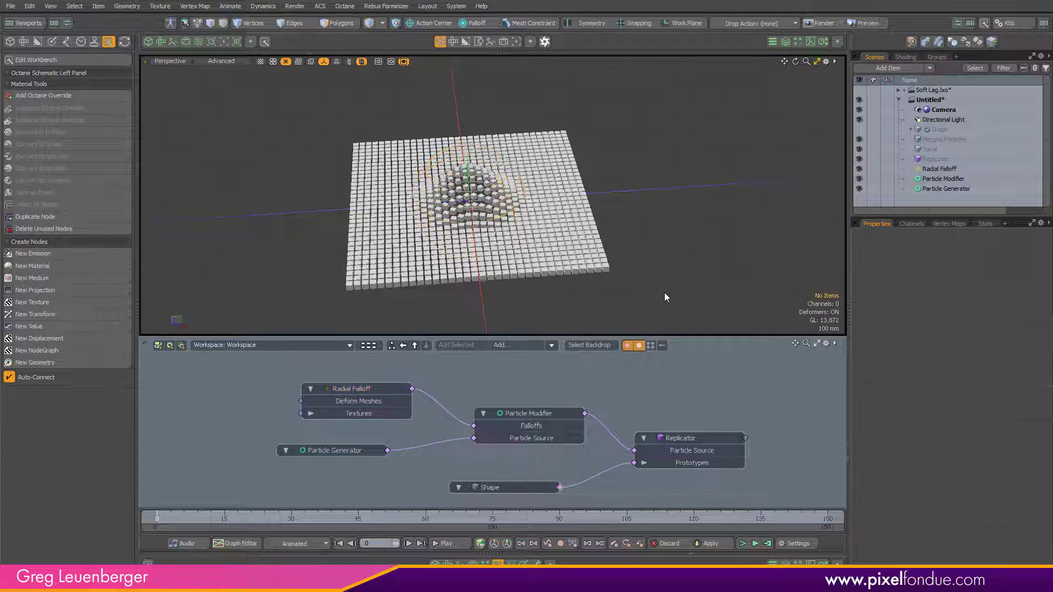
click(945, 149)
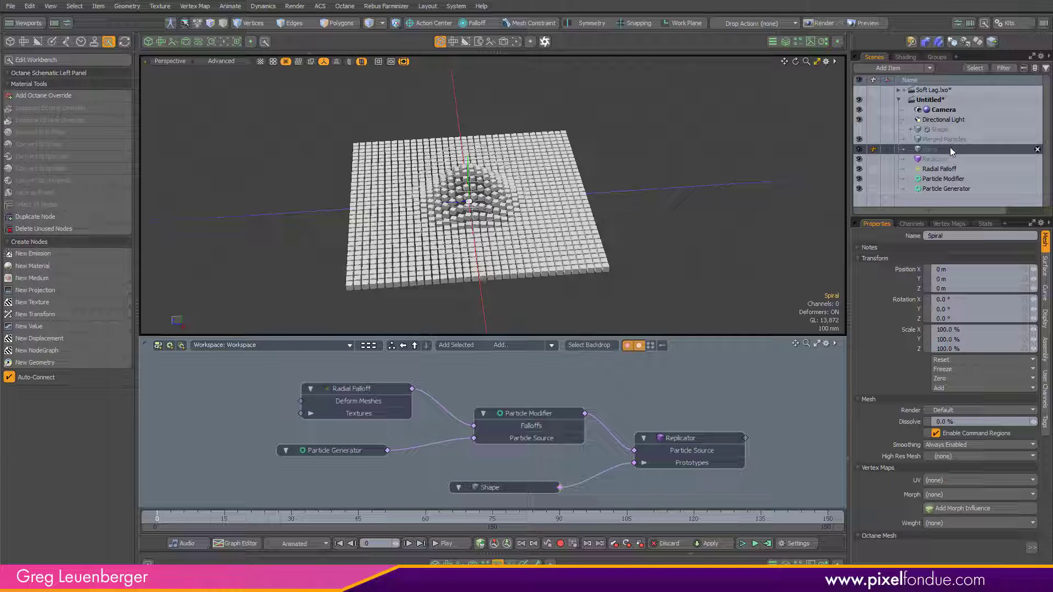
click(786, 43)
click(729, 64)
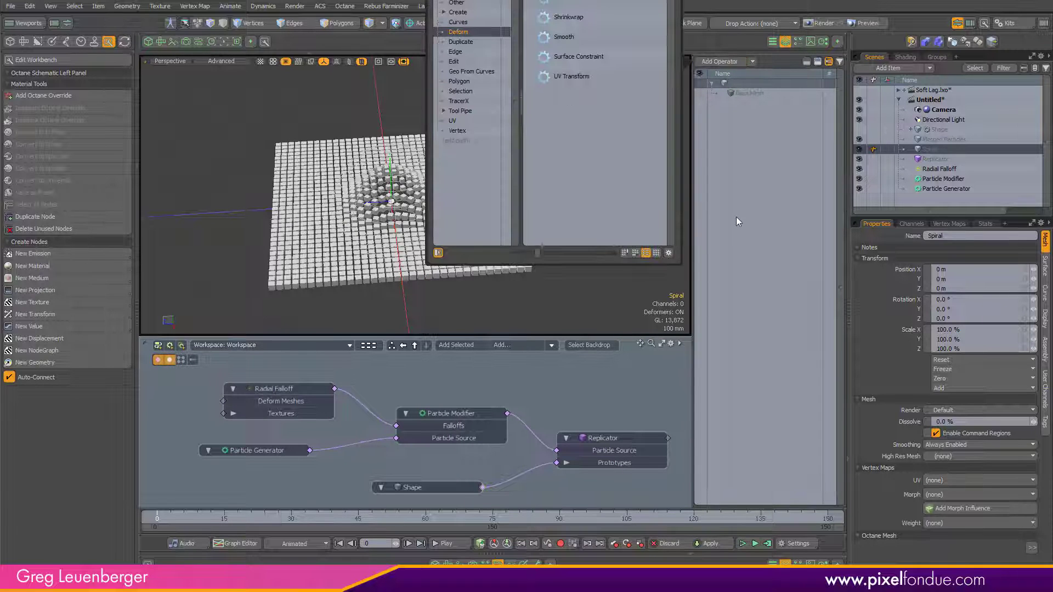
drag(554, 0, 517, 98)
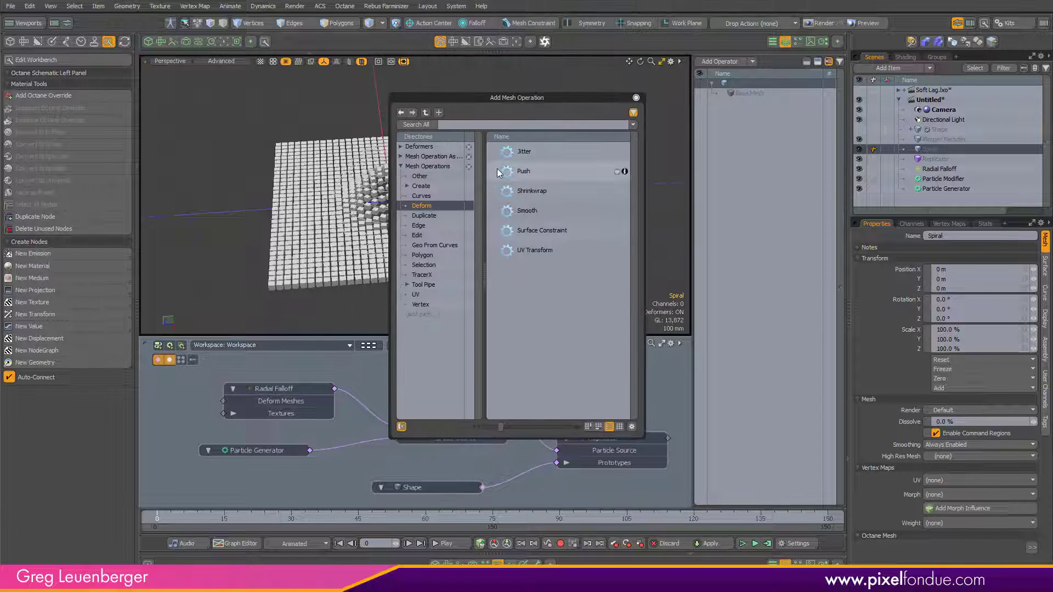
key(s)
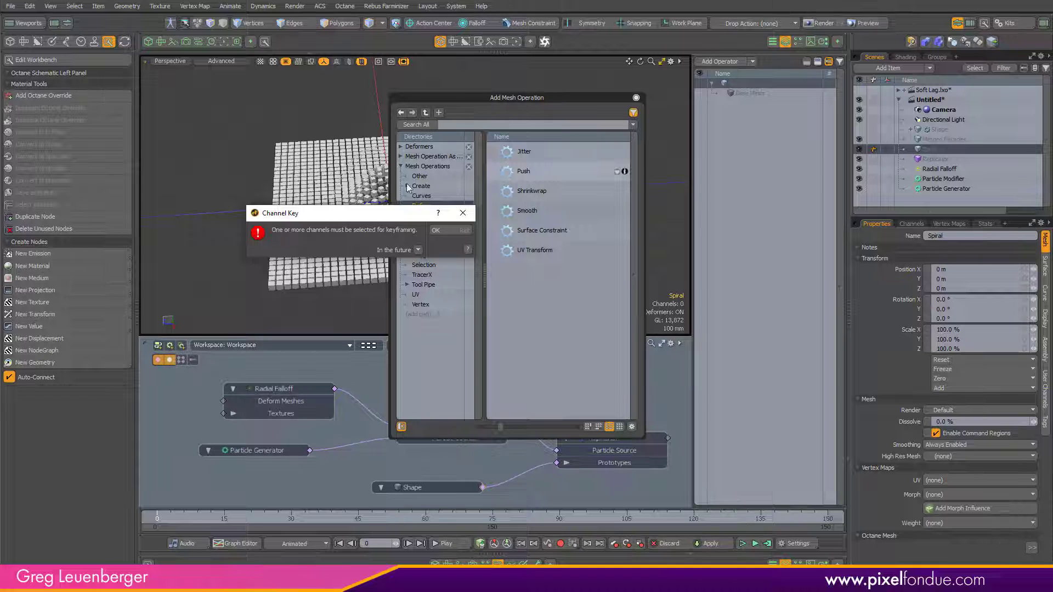
click(440, 230)
click(473, 125)
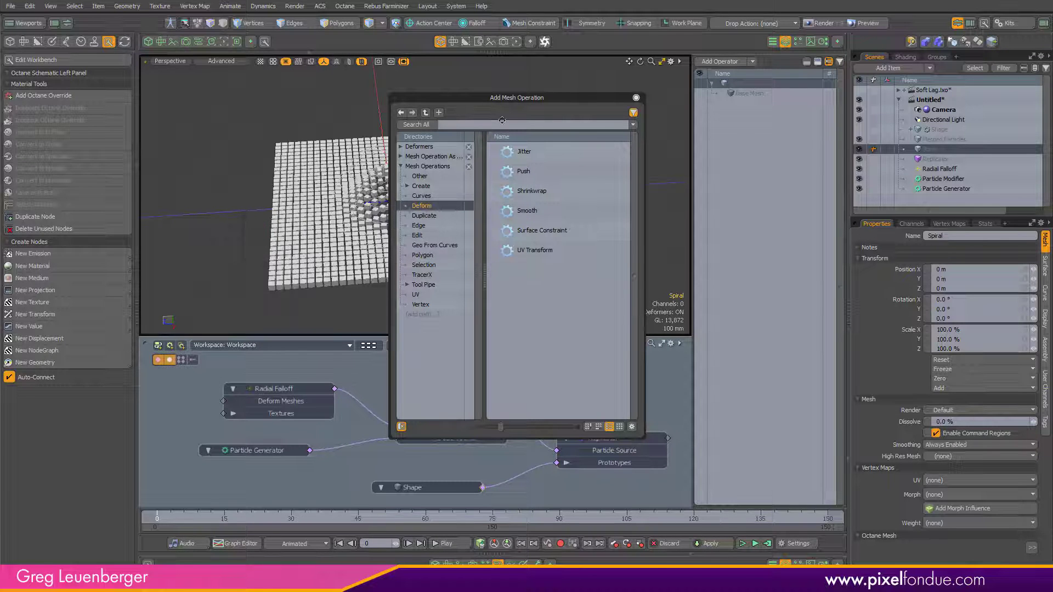
text(sp)
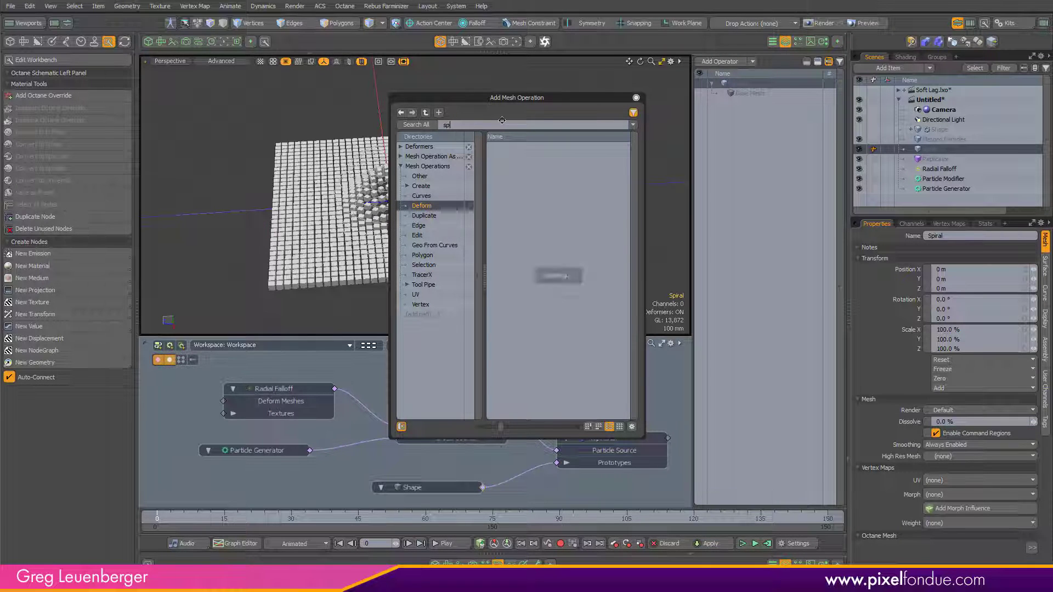
text(iral)
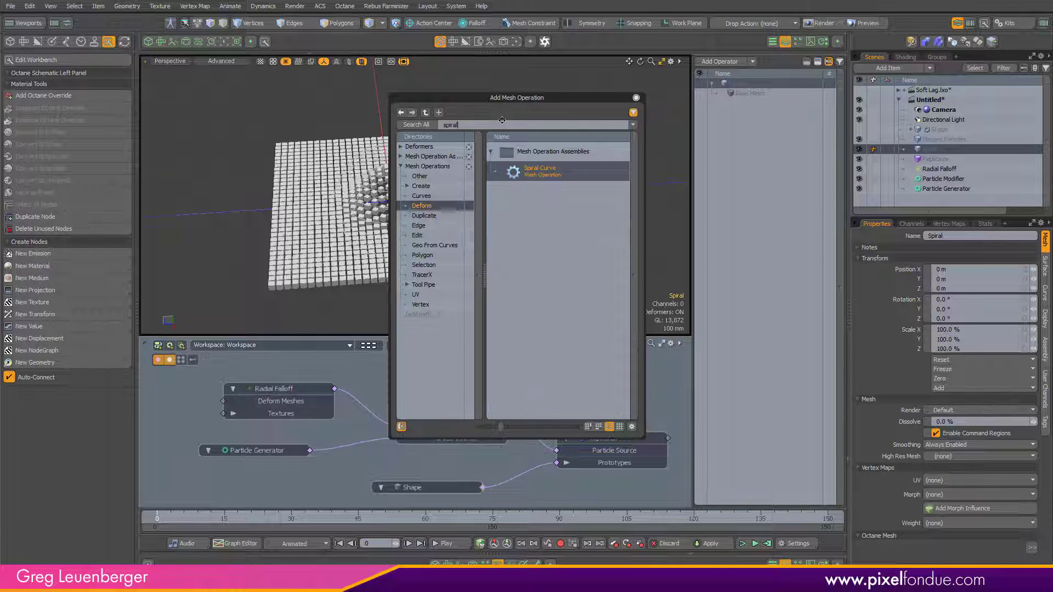
double_click(543, 175)
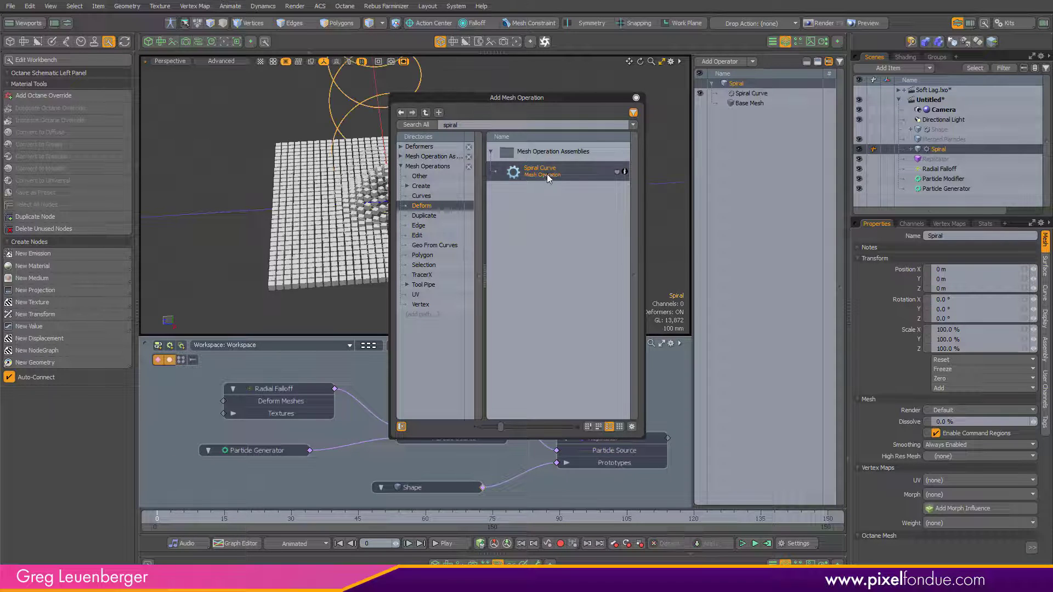
click(636, 97)
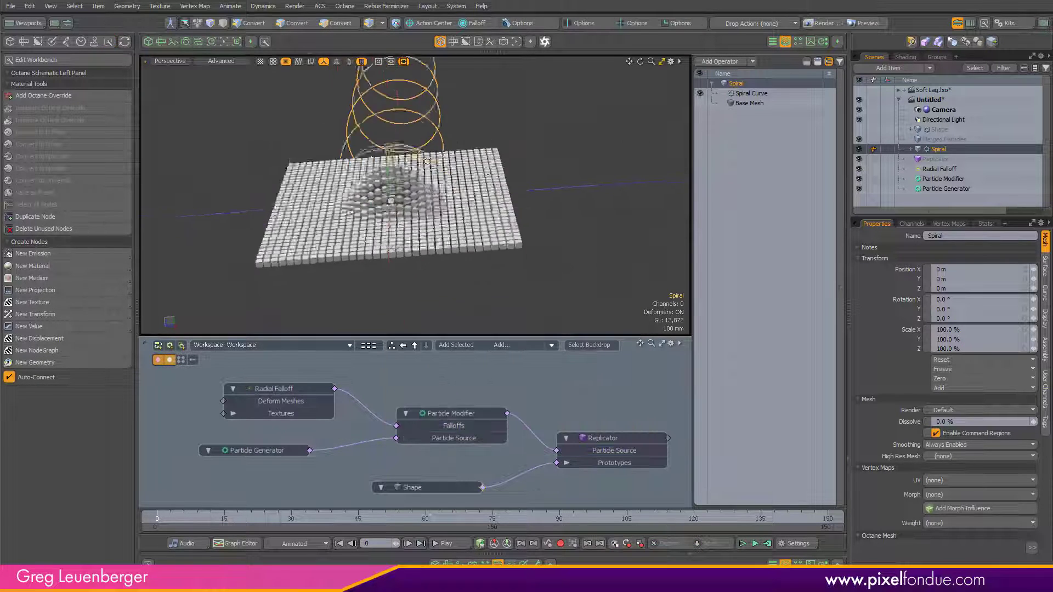
Step: Set the Spiral Curve's axis to Y
alt+drag(455, 202, 476, 237)
scroll(461, 241, down, 3)
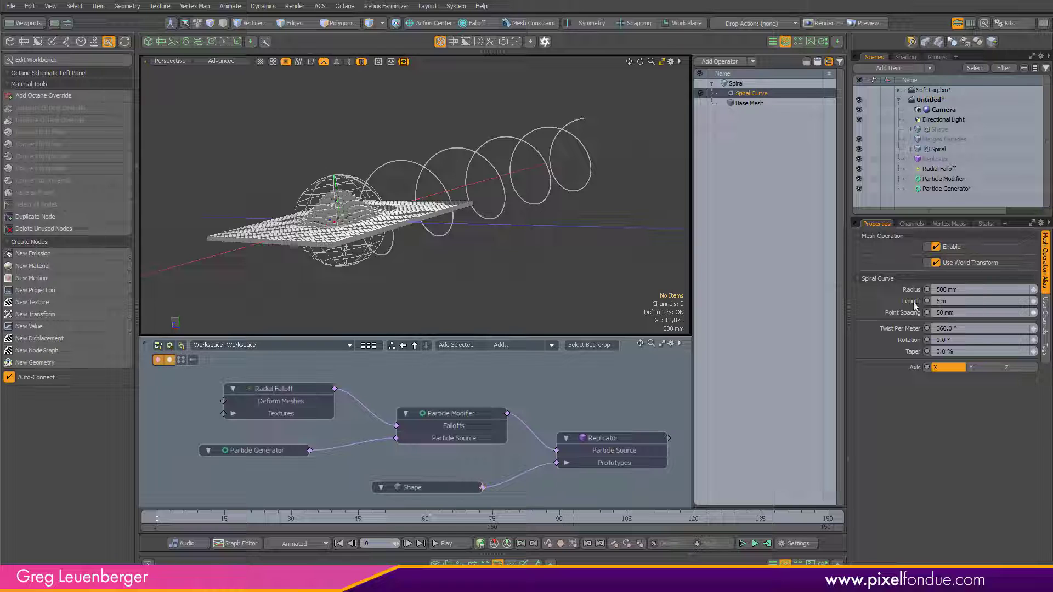
click(990, 369)
scroll(556, 235, down, 4)
alt+drag(554, 236, 442, 248)
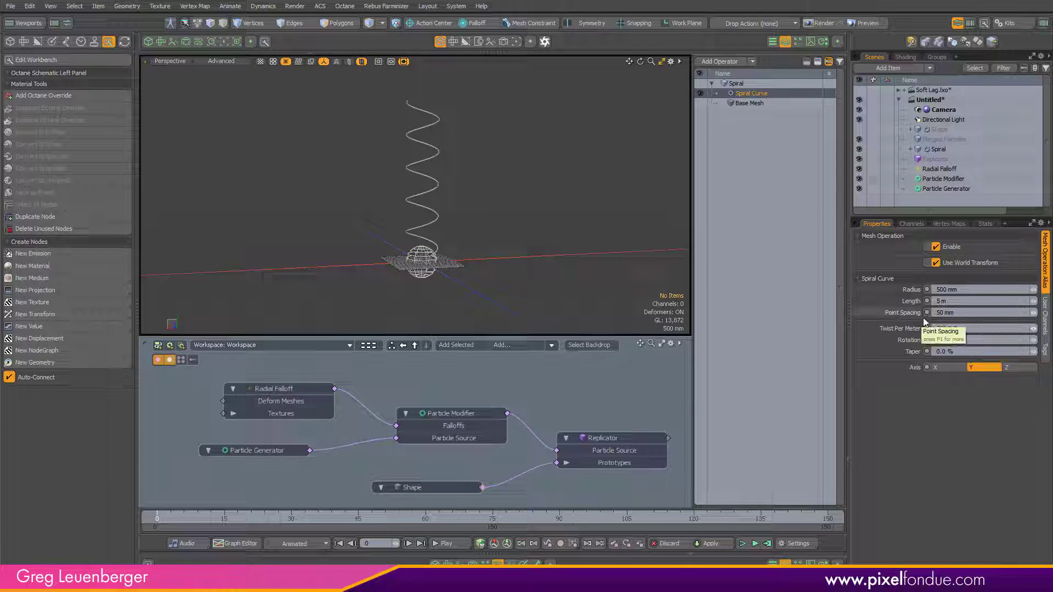
Step: Set the Spiral Curve's length to 1 m and its twist per meter to 720°
text(1)
key(Tab)
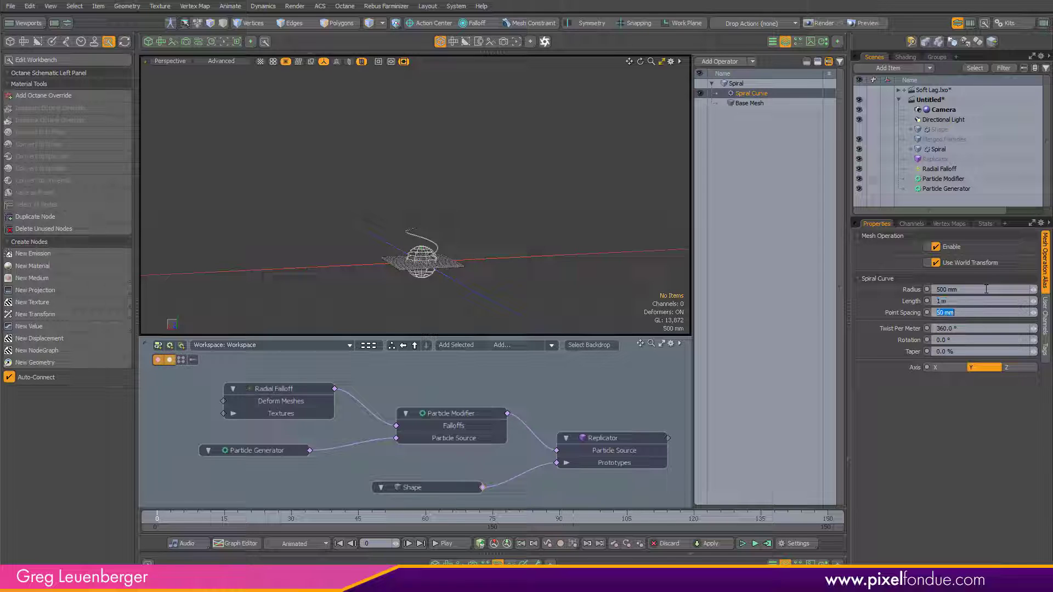
key(Tab)
text(720)
key(Return)
Step: Set the Spiral Curve's taper to 100%
alt+drag(415, 219, 399, 142)
scroll(410, 234, up, 5)
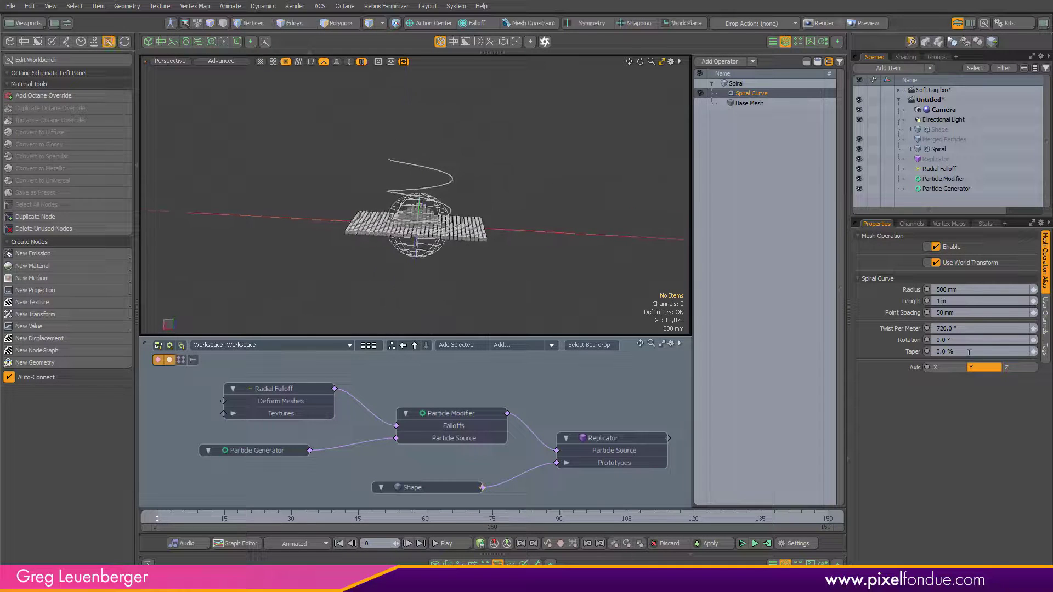
key(c)
drag(531, 190, 633, 191)
Step: Hide the particle and falloff display and orbit around to examine the tapered spiral curve
alt+drag(551, 281, 512, 258)
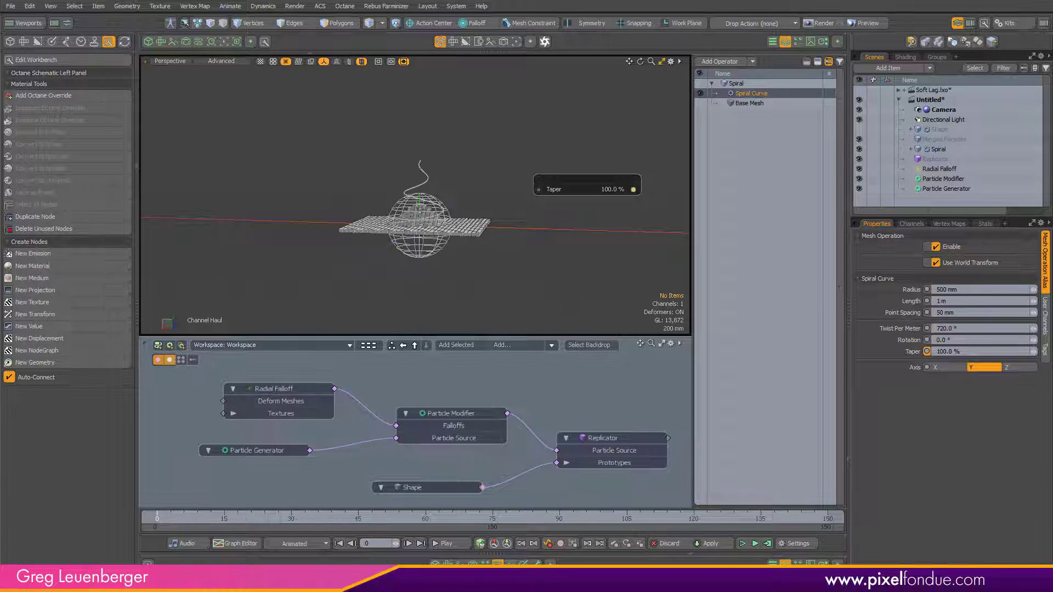
alt+drag(443, 174, 464, 257)
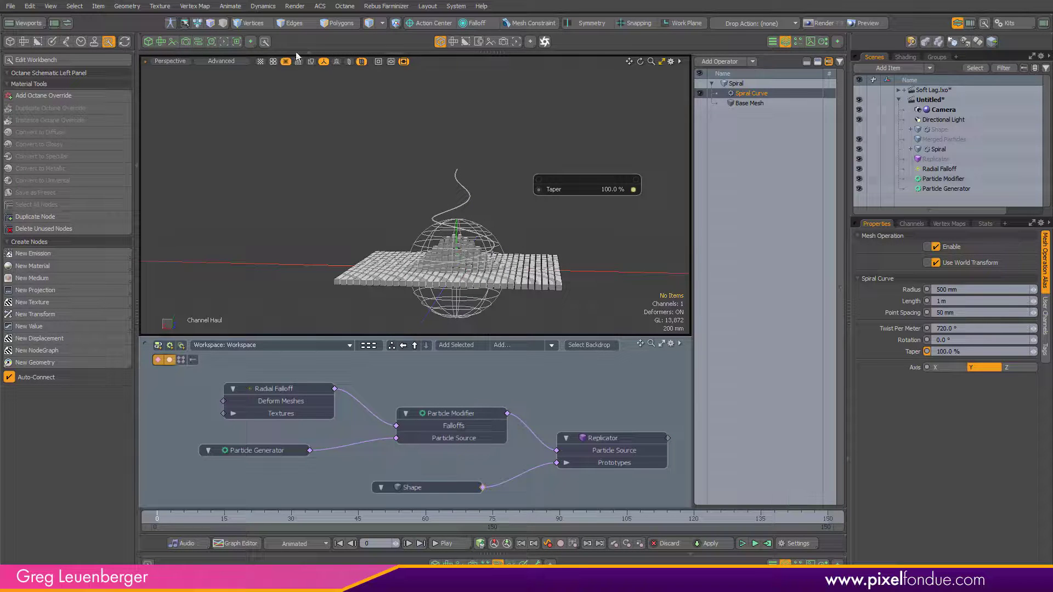
click(348, 61)
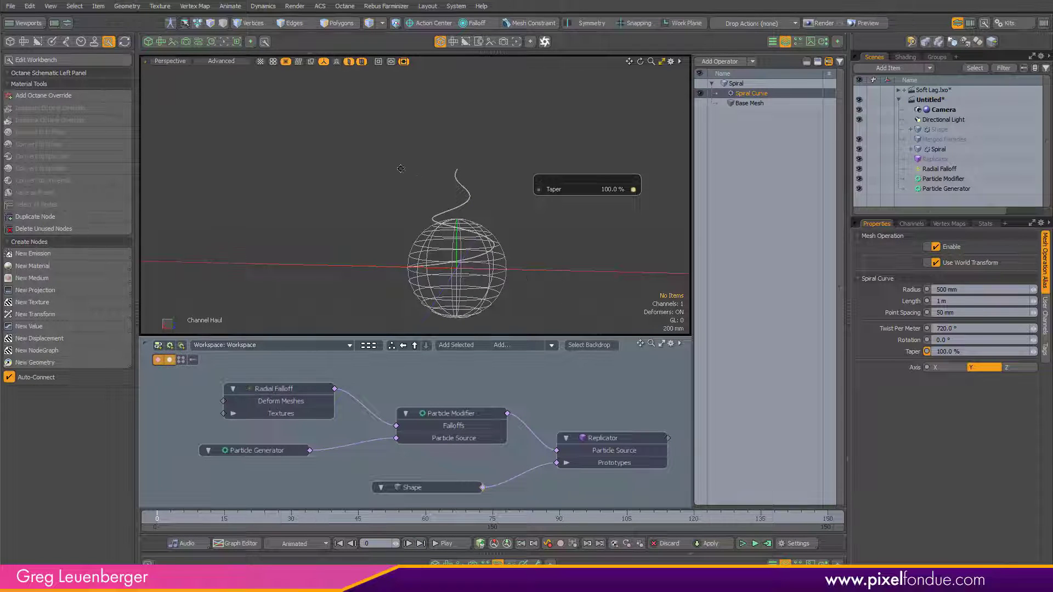
alt+shift+drag(401, 169, 356, 141)
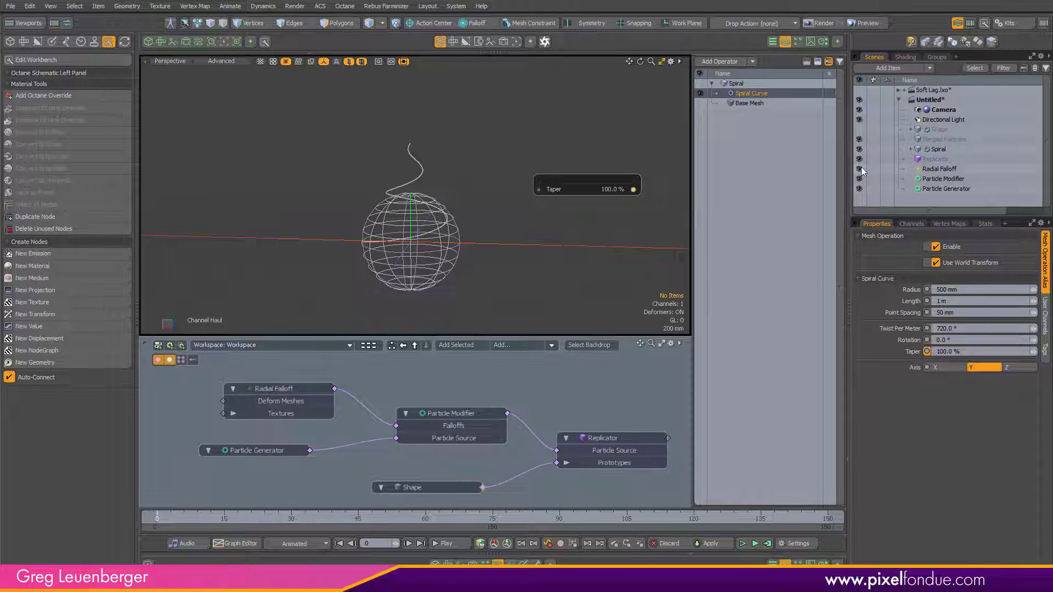
ctrl+alt+drag(438, 226, 465, 275)
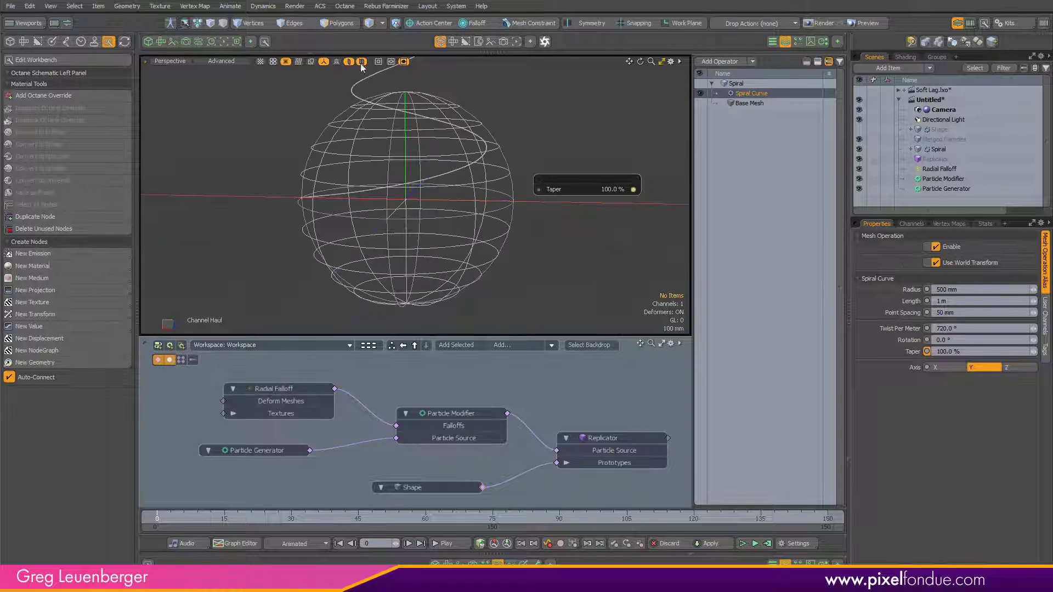
click(324, 62)
ctrl+alt+drag(469, 186, 453, 260)
ctrl+alt+drag(453, 260, 467, 277)
mouse_move(468, 277)
ctrl+alt+mouse_down()
mouse_move(442, 277)
mouse_move(471, 294)
ctrl+alt+mouse_up()
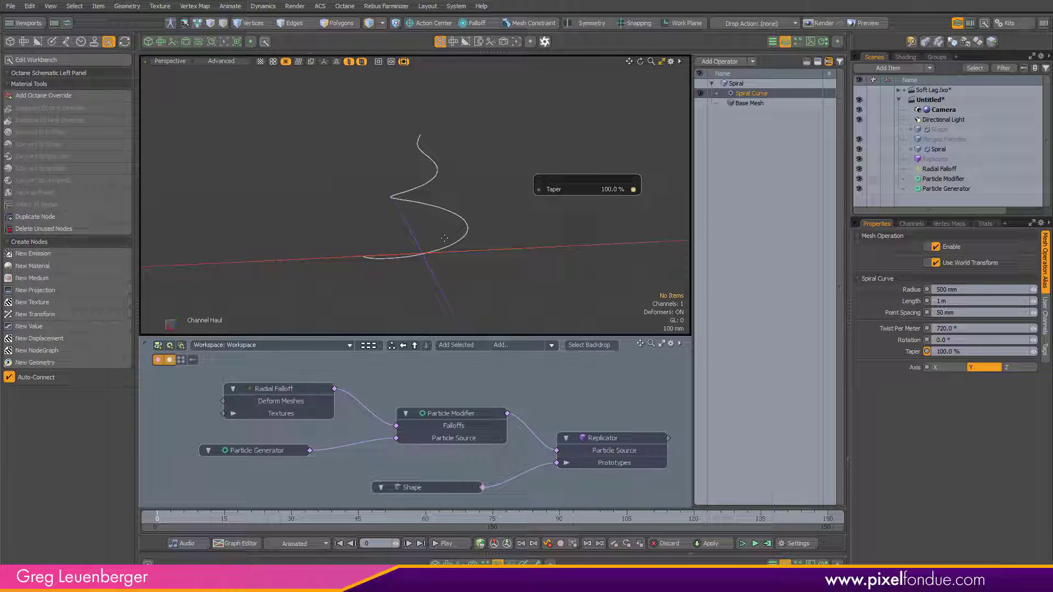
alt+drag(473, 292, 604, 249)
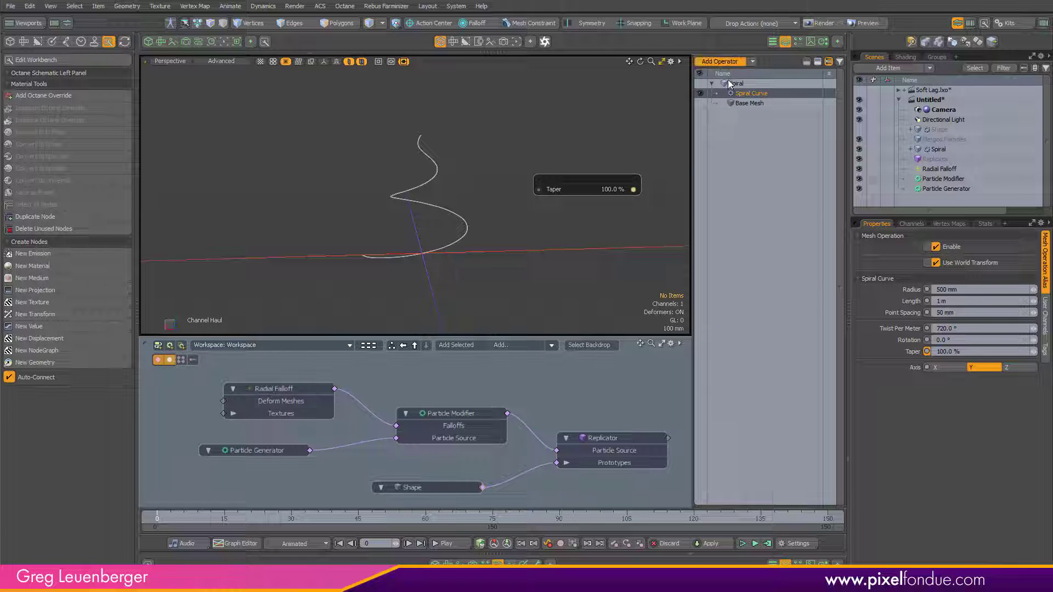
Step: Add a Transform Effector operation to the Spiral mesh above the Spiral Curve
click(719, 61)
text(tra)
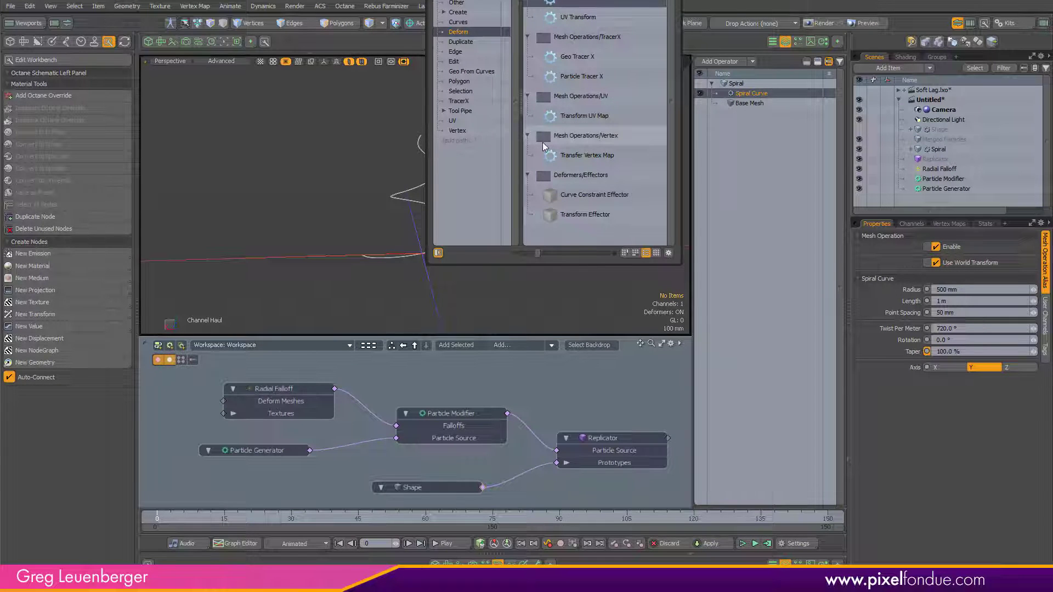
double_click(592, 215)
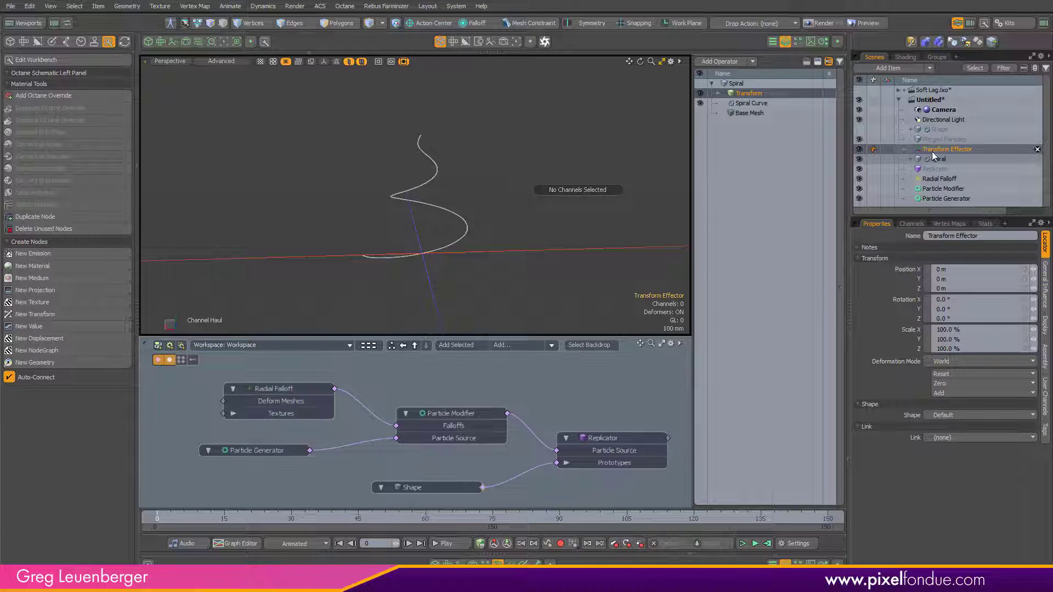
Step: Flatten the spiral by setting the Transform Effector's Y scale to 0%
click(324, 61)
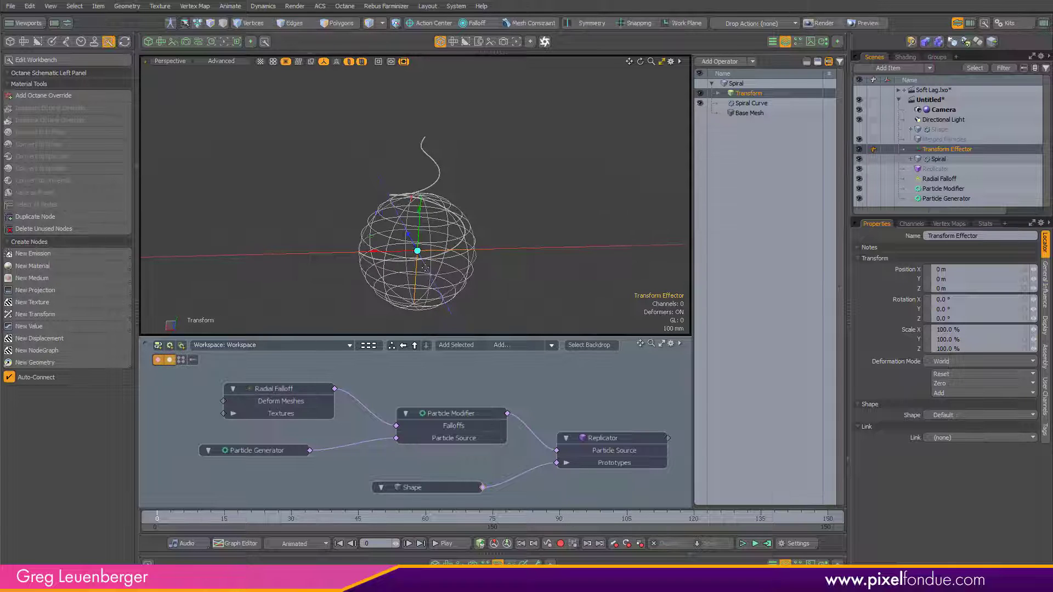
drag(425, 268, 419, 242)
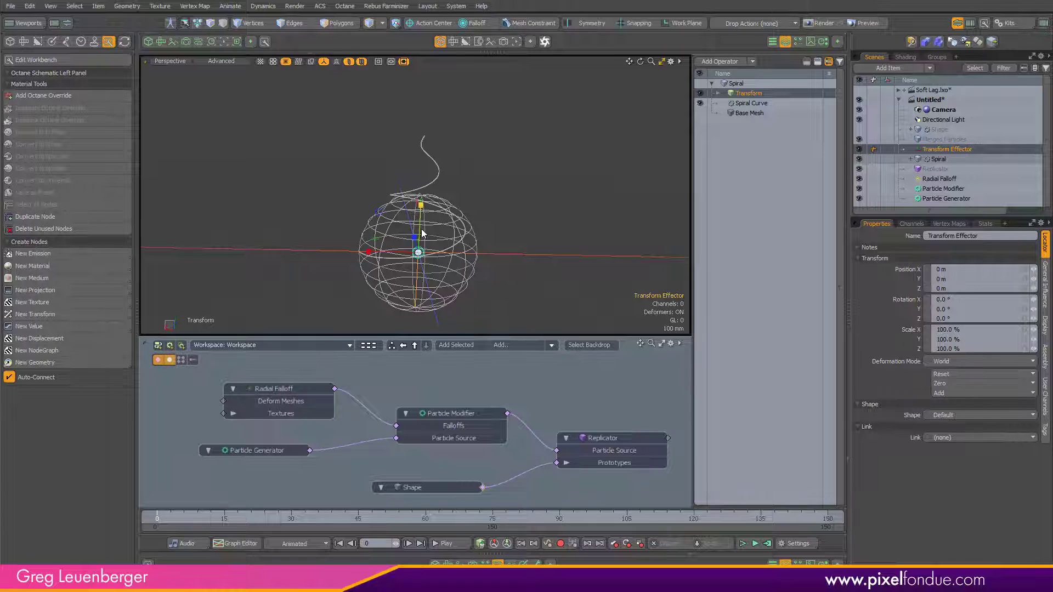
drag(421, 205, 421, 175)
key(ctrl+z)
alt+drag(576, 230, 528, 231)
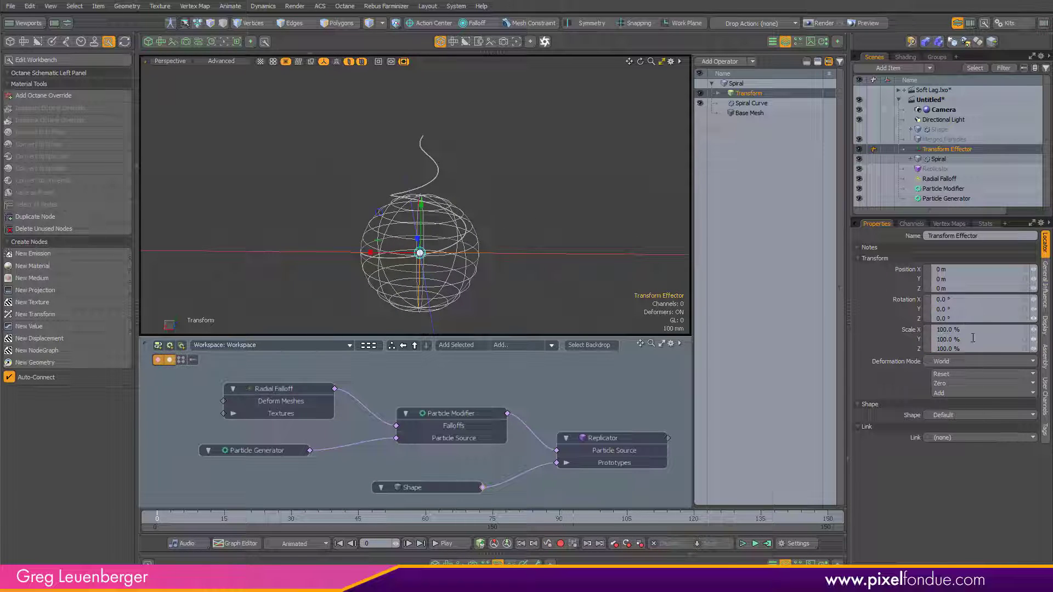
text(0)
key(Return)
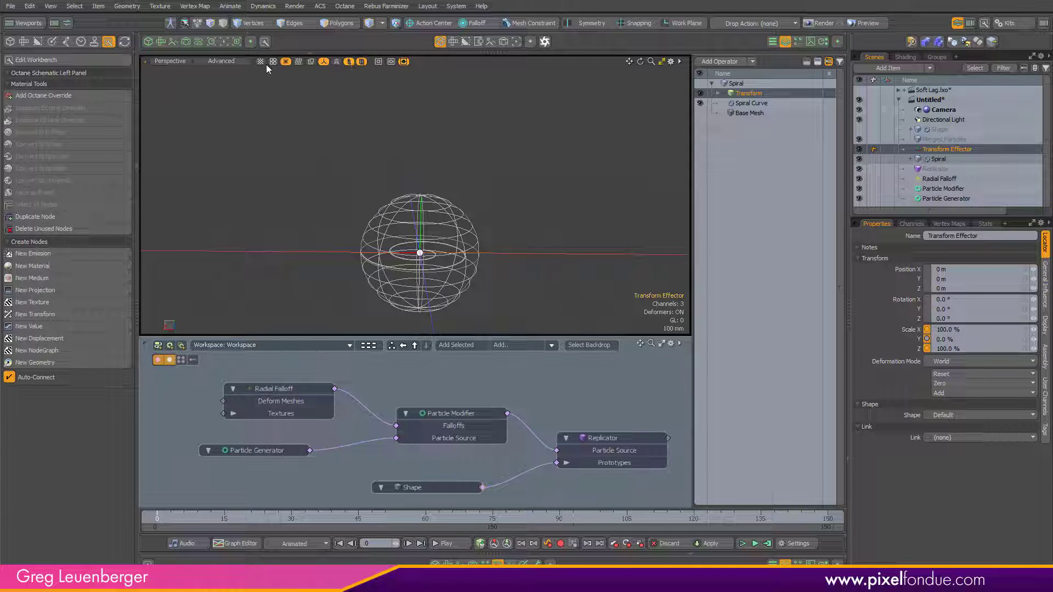
Step: Inspect the flattened spiral from the top view and back in perspective
alt+drag(351, 76, 425, 351)
key(KP_1)
ctrl+alt+drag(423, 203, 425, 229)
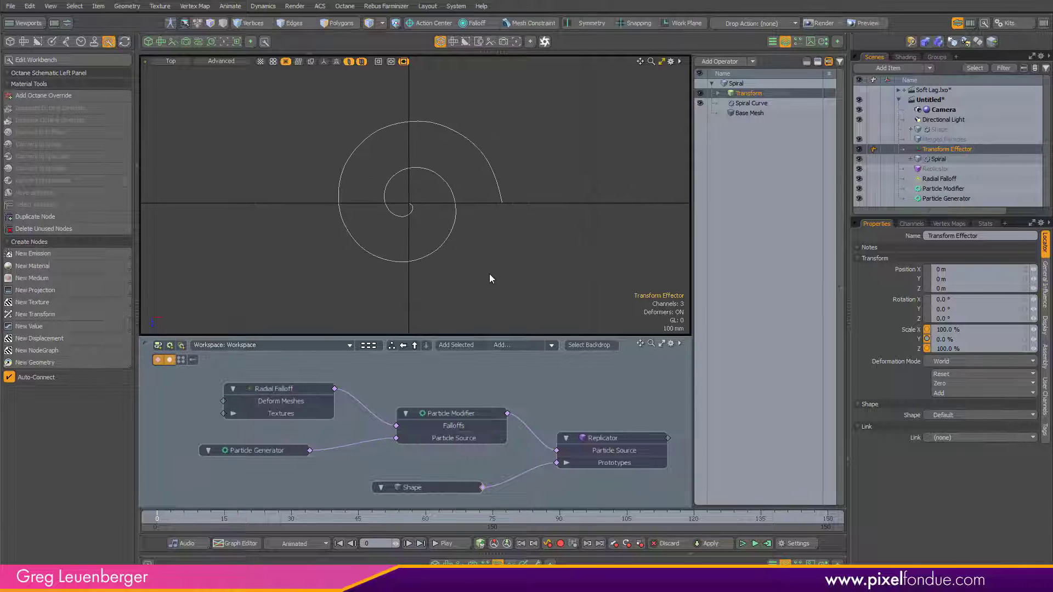
key(KP_Decimal)
alt+drag(467, 164, 403, 118)
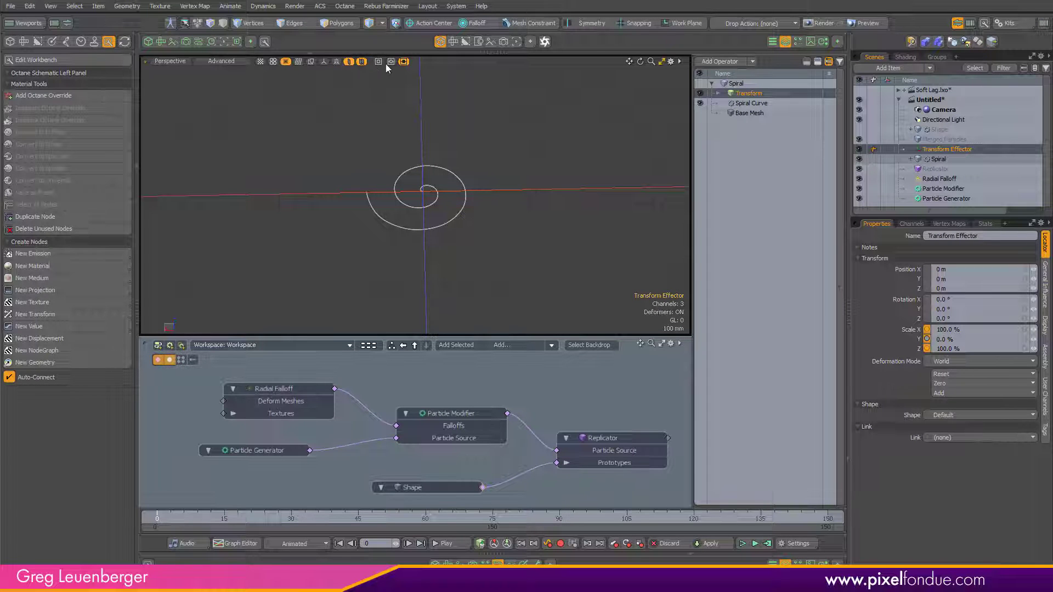
click(322, 62)
alt+drag(365, 94, 567, 185)
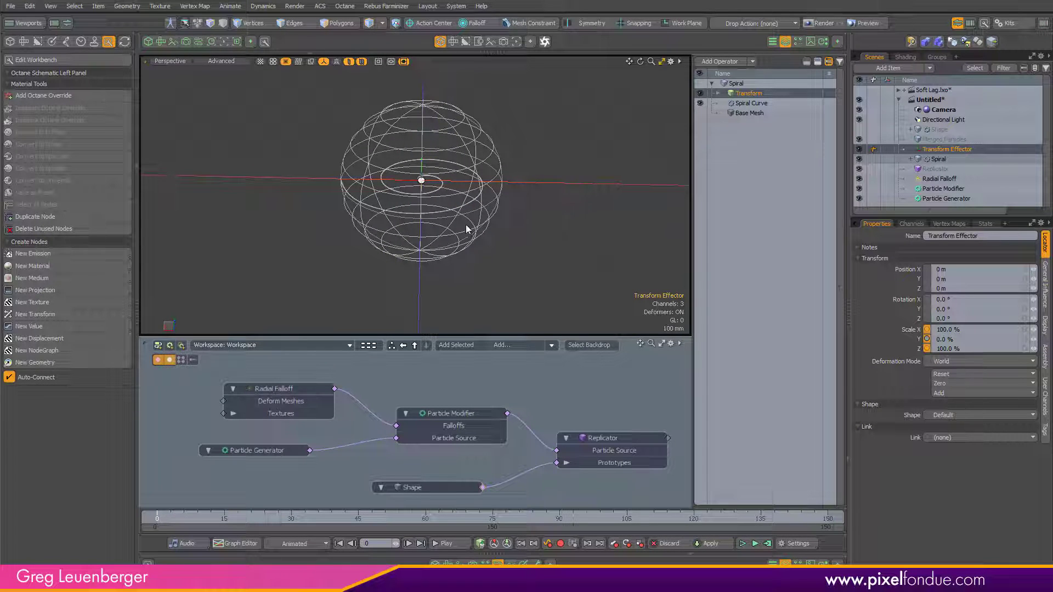
Step: Select the Spiral Curve operation and set its radius to 2 m
click(750, 105)
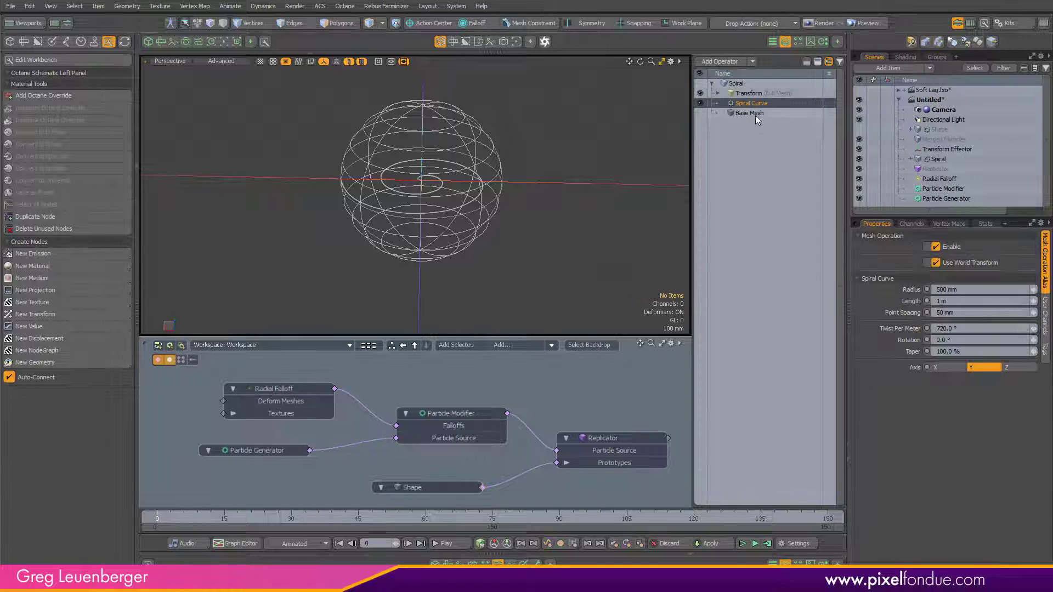
click(909, 289)
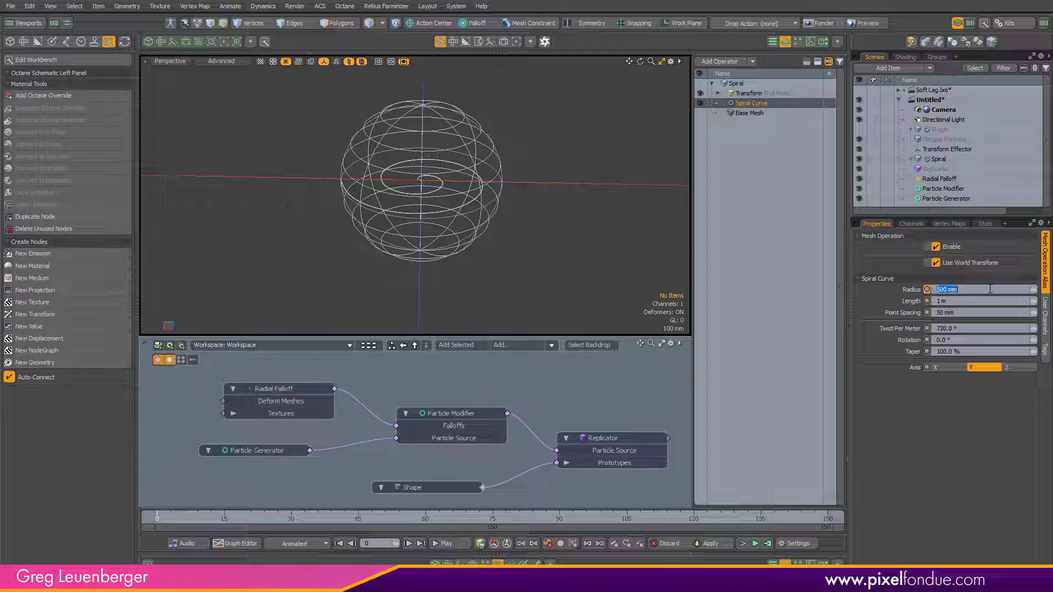
text(2)
key(Return)
Step: Show the particles again and set the Spiral Curve's radius to 1 m
scroll(483, 223, down, 4)
alt+drag(483, 223, 482, 251)
scroll(481, 220, down, 2)
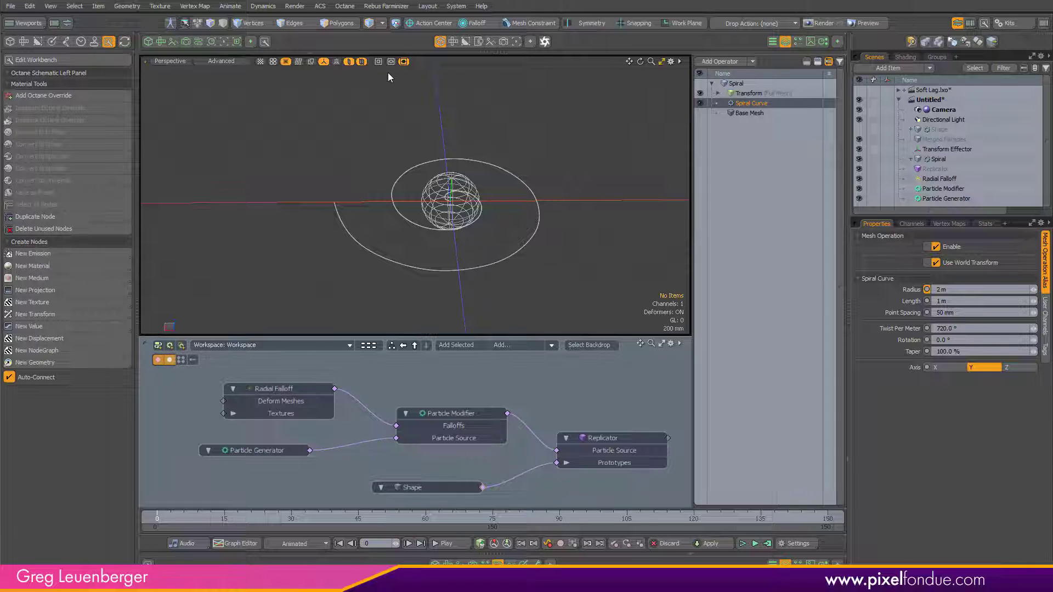
click(350, 62)
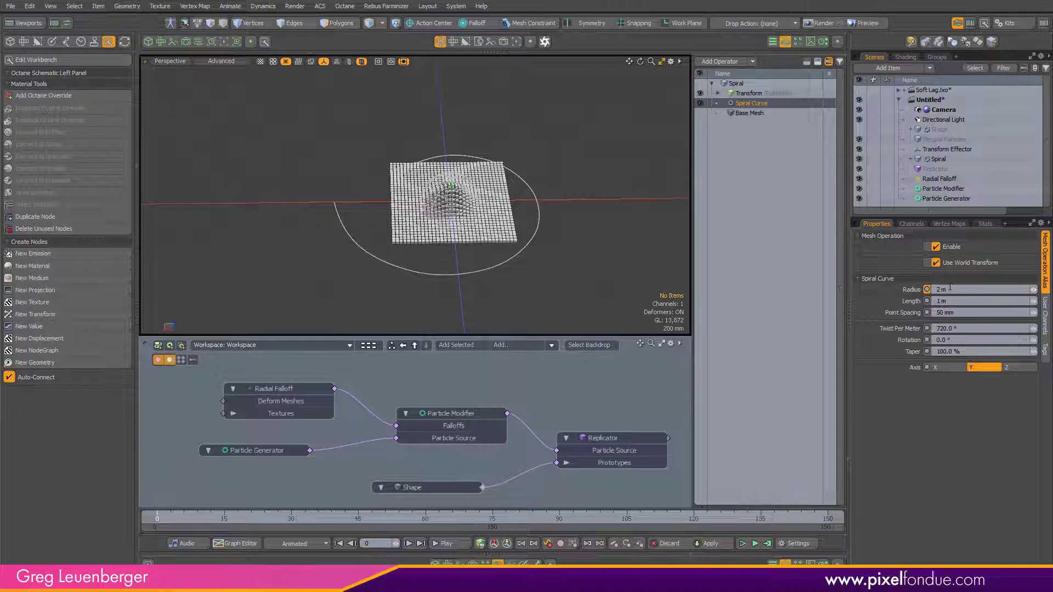
text(1)
key(Return)
Step: Switch to a top wireframe view and adjust the Spiral Curve's radius interactively against the particle grid
alt+drag(489, 219, 467, 276)
key(ctrl+space)
click(457, 112)
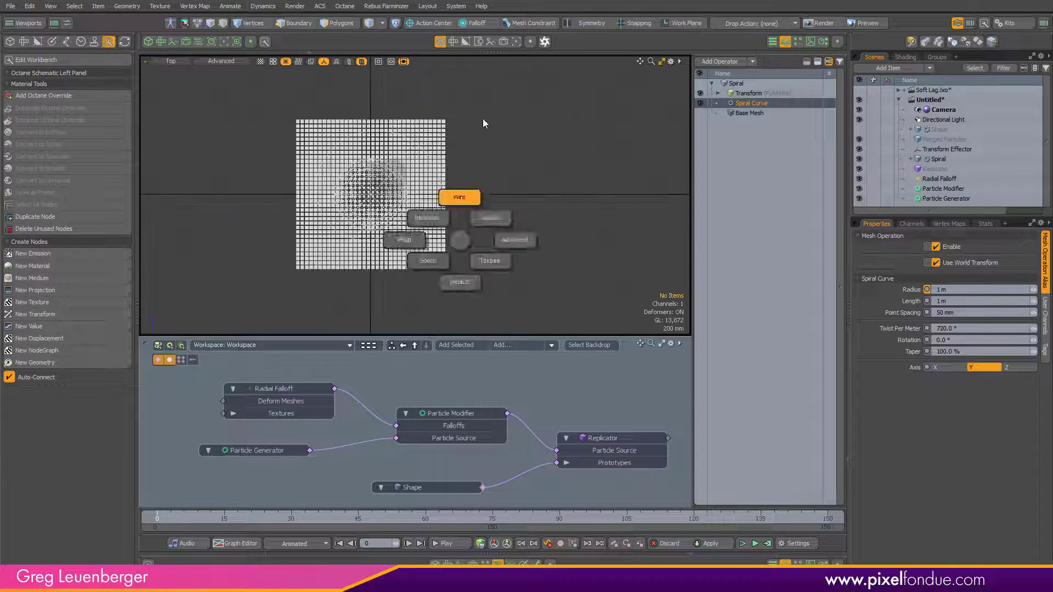
ctrl+alt+drag(439, 200, 493, 203)
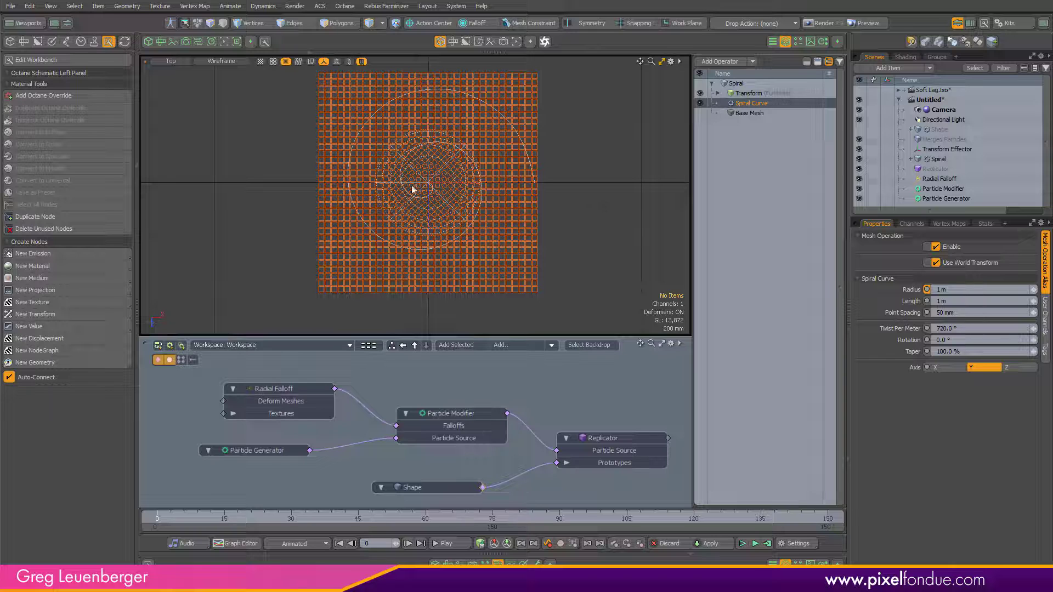
click(915, 290)
key(c)
drag(589, 185, 614, 185)
key(space)
click(619, 246)
mouse_move(614, 249)
ctrl+alt+mouse_down()
mouse_move(573, 277)
mouse_move(625, 156)
mouse_move(634, 273)
mouse_move(583, 182)
ctrl+alt+mouse_up()
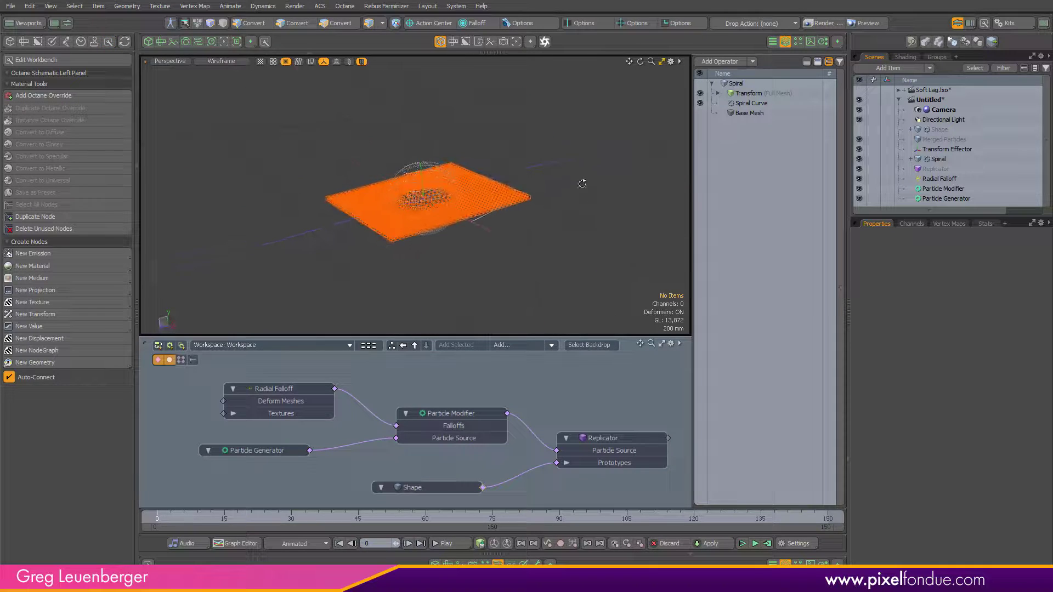
key(KP_4)
mouse_move(536, 248)
alt+mouse_down()
mouse_move(478, 241)
mouse_move(508, 199)
alt+mouse_up()
Step: Constrain the Radial Falloff to the Spiral mesh with a Path constraint
click(935, 179)
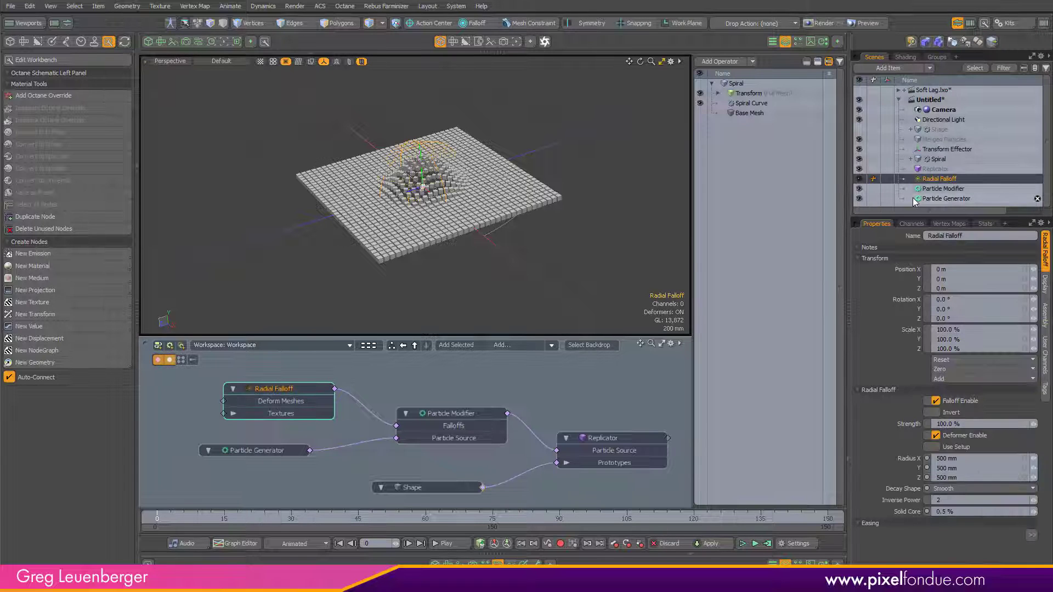
click(66, 42)
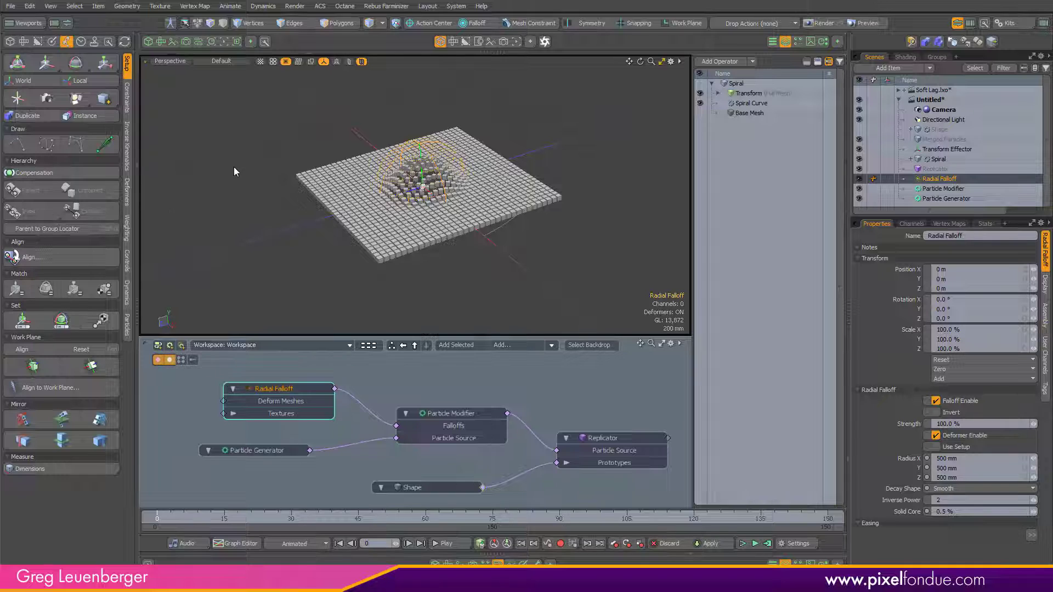
click(128, 98)
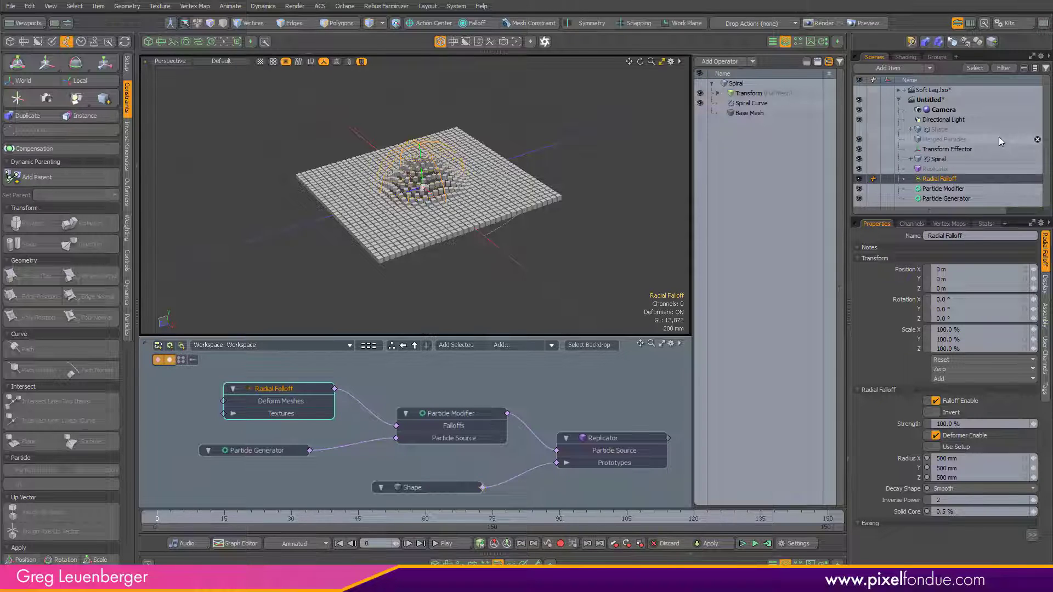
ctrl+click(939, 159)
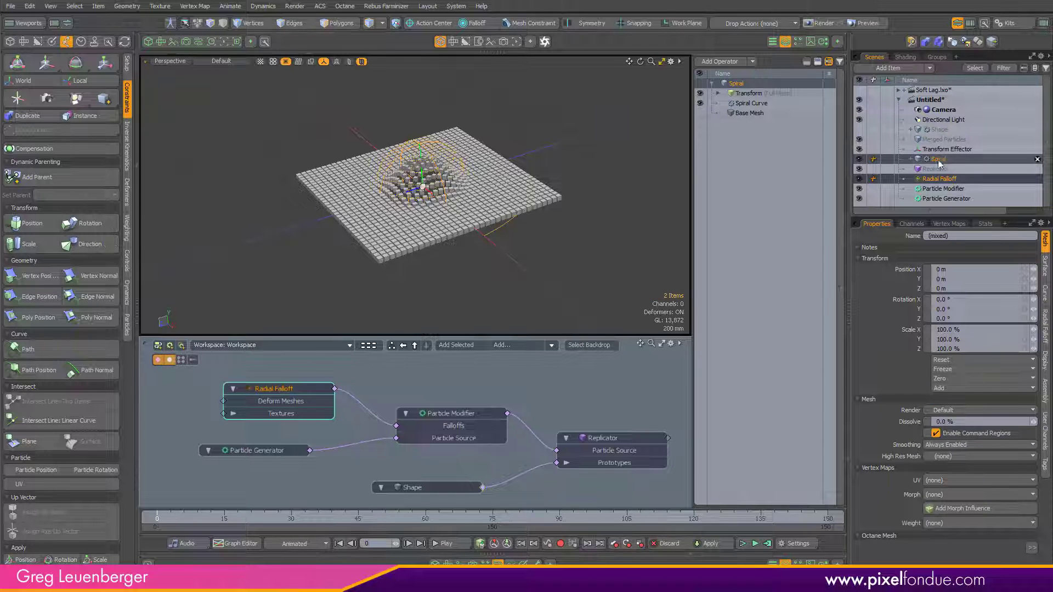
click(54, 351)
scroll(485, 230, up, 3)
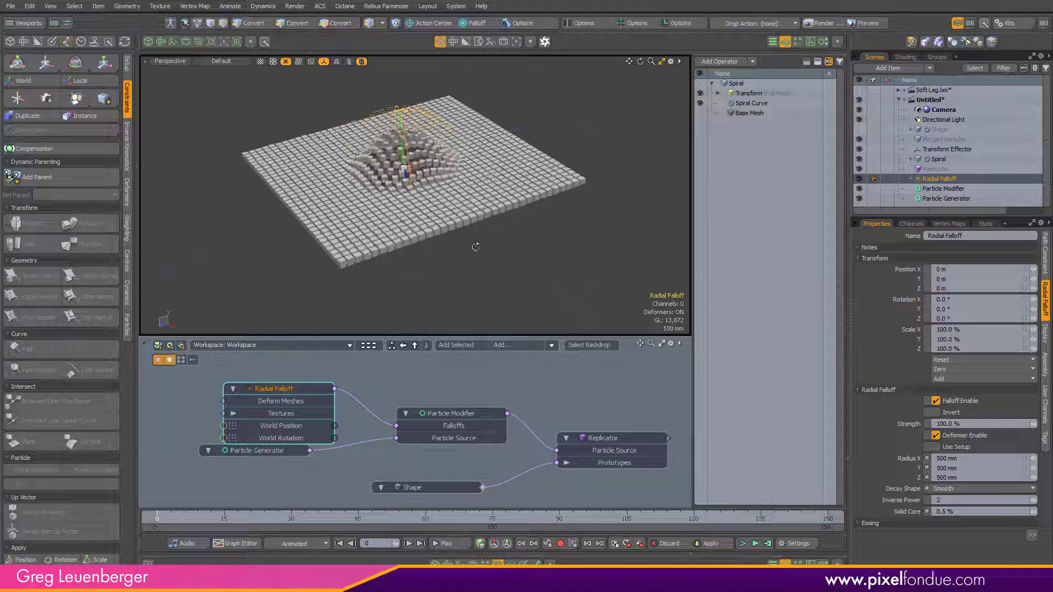
alt+drag(475, 245, 470, 270)
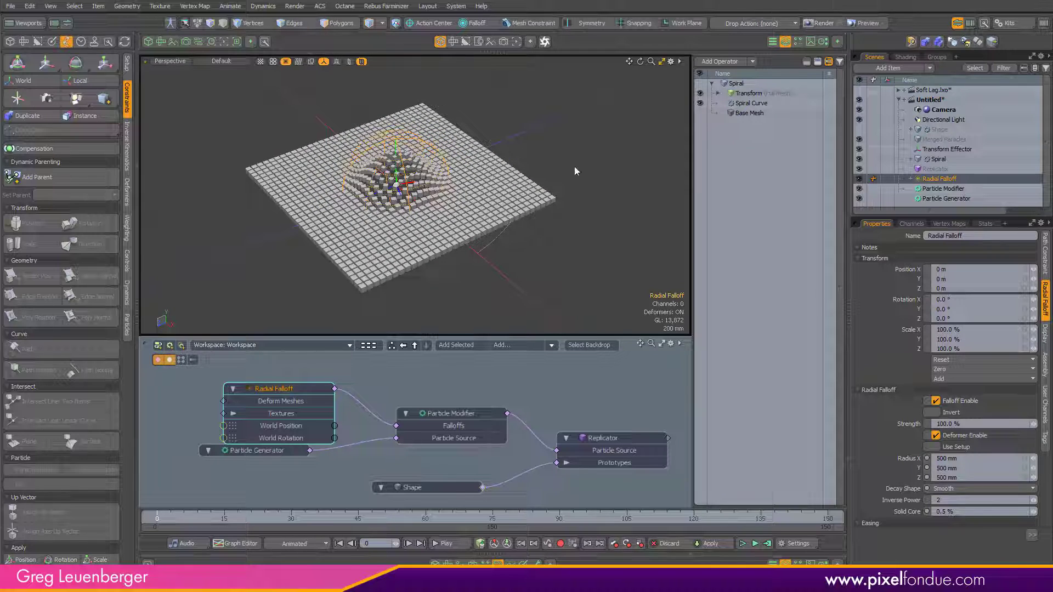
Step: Hide the replicated particles, select the falloff's Path Constraint, and set a keyframe on Path Percentage at 0% on frame 0
click(859, 169)
alt+drag(483, 233, 452, 263)
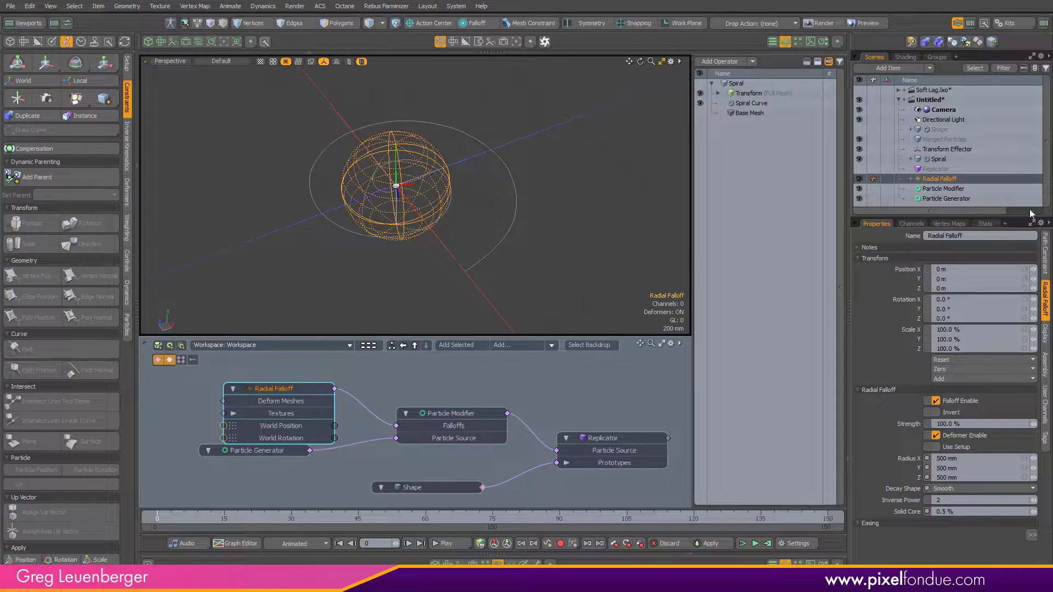
click(912, 180)
click(939, 190)
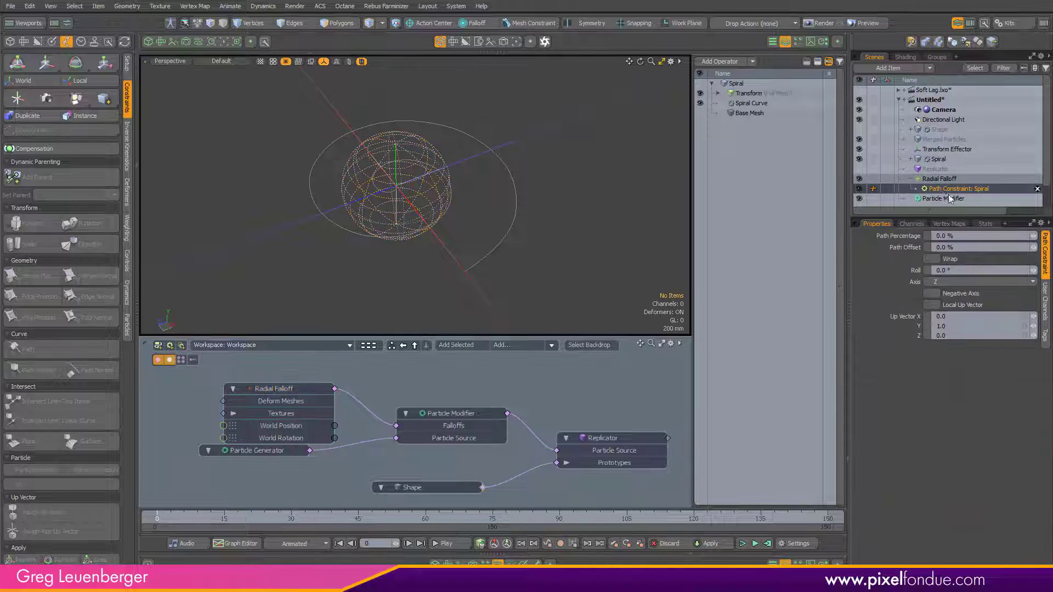
click(905, 236)
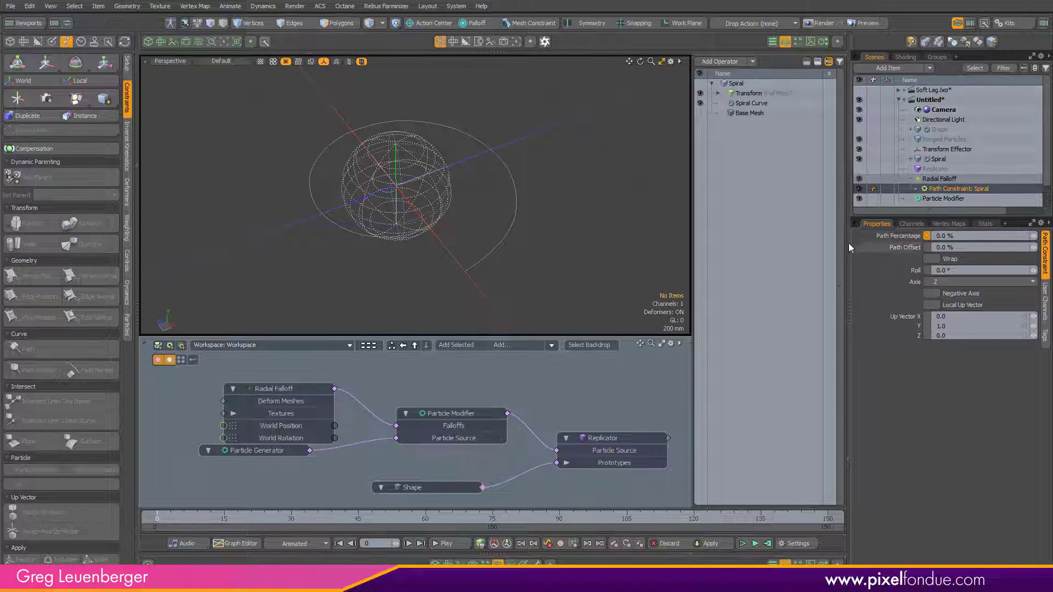
drag(670, 216, 608, 218)
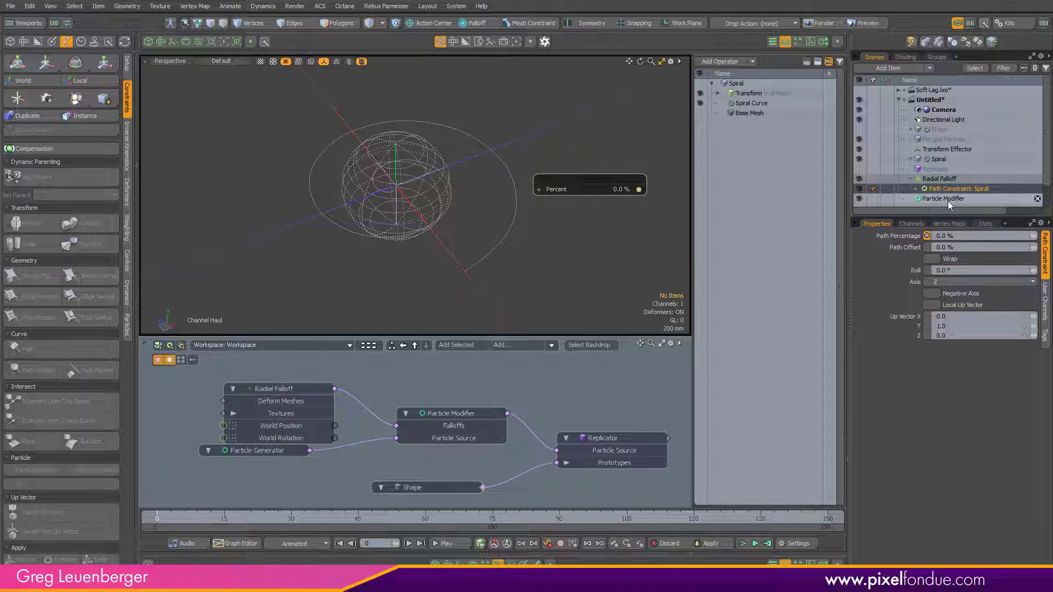
click(927, 236)
Step: Set the scene end and current end frames to 350 in the time settings
click(798, 544)
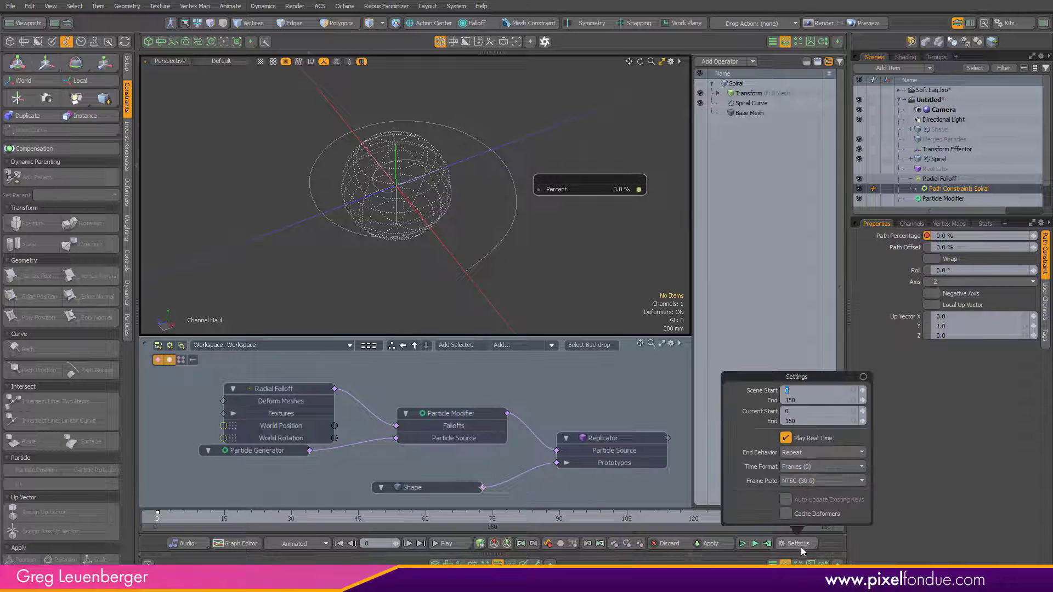
click(820, 400)
text(3)
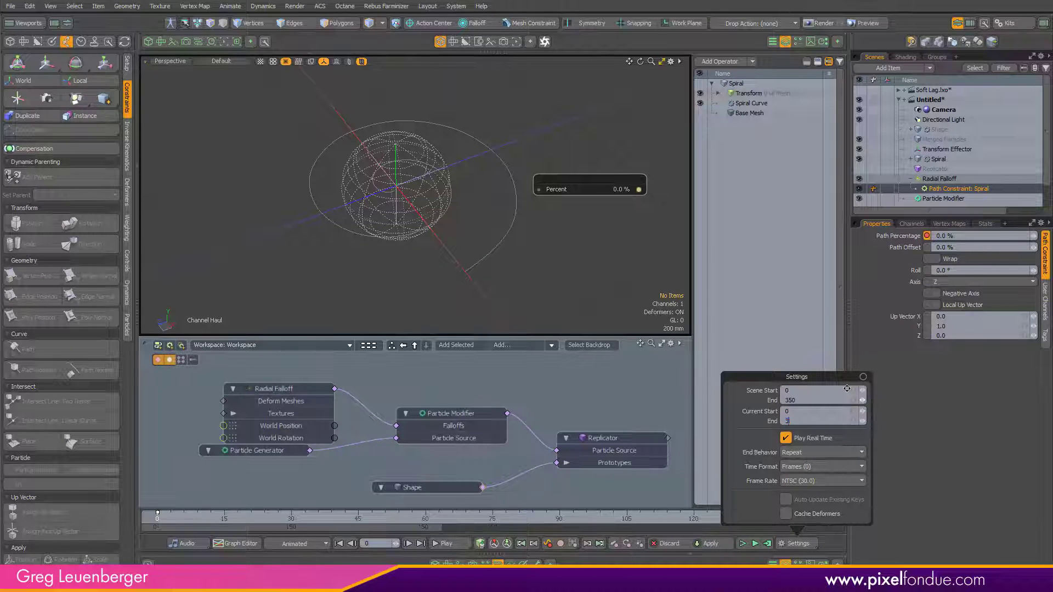
text(50350)
key(Return)
Step: Go to frame 180 and key the Path Constraint's Path Percentage at 100%
click(316, 519)
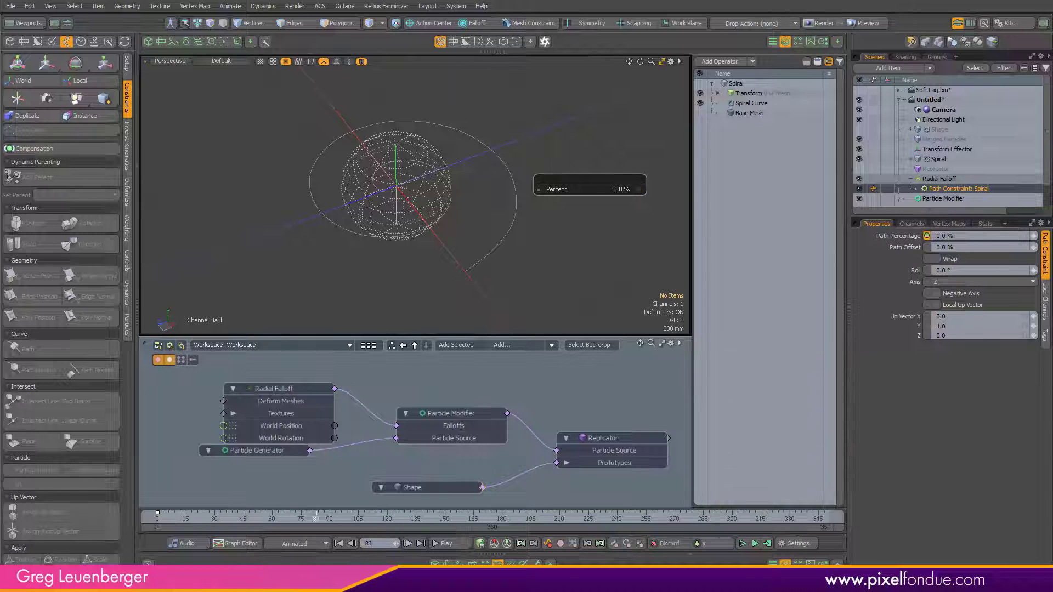
drag(481, 521, 503, 528)
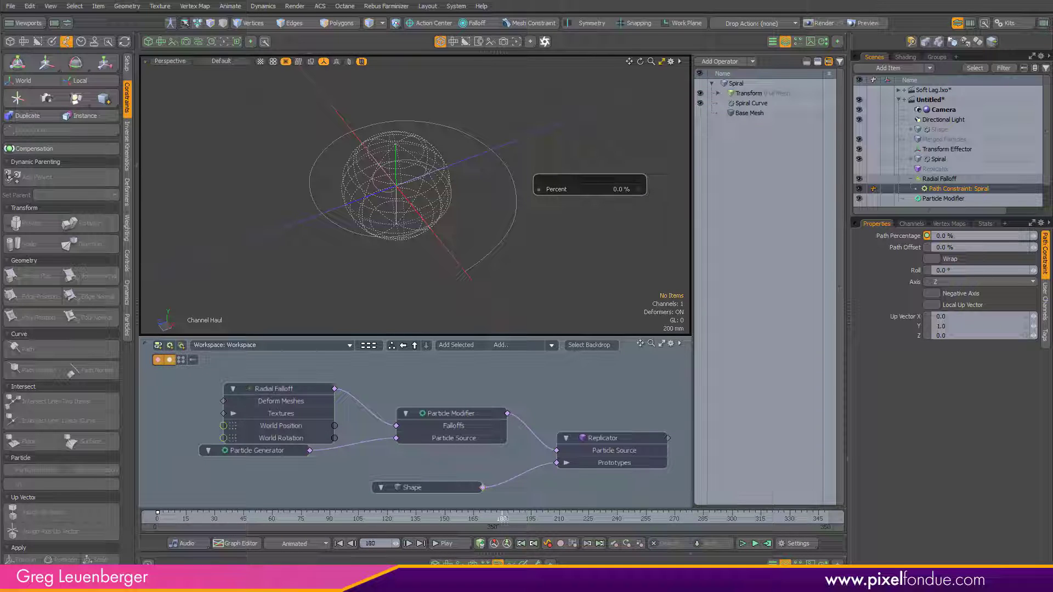
click(968, 249)
click(972, 238)
text(100)
key(Return)
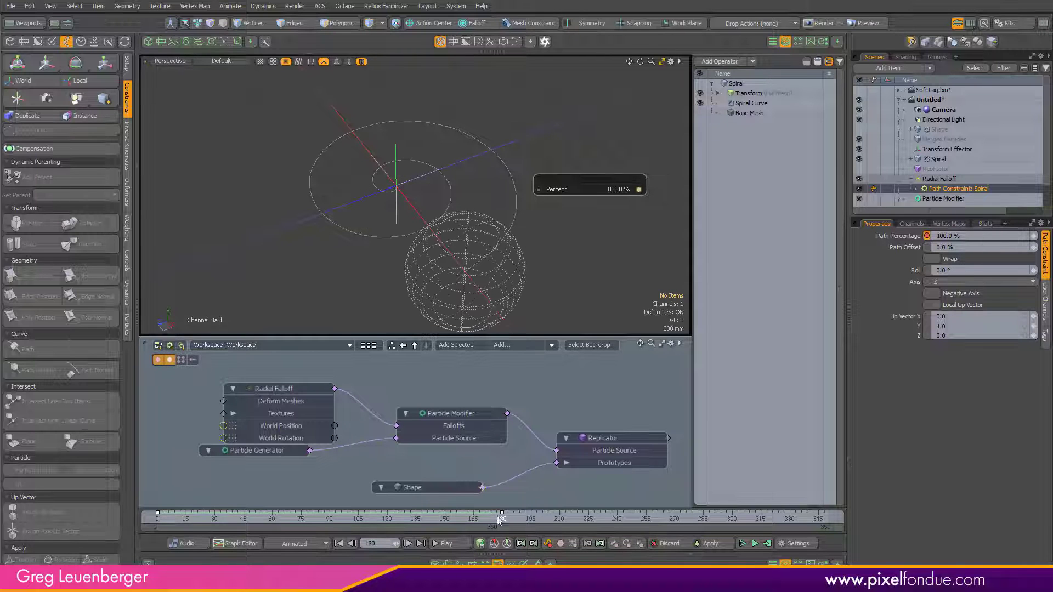
Step: Return to frame 0 and show the replicated particles again
drag(501, 519, 157, 519)
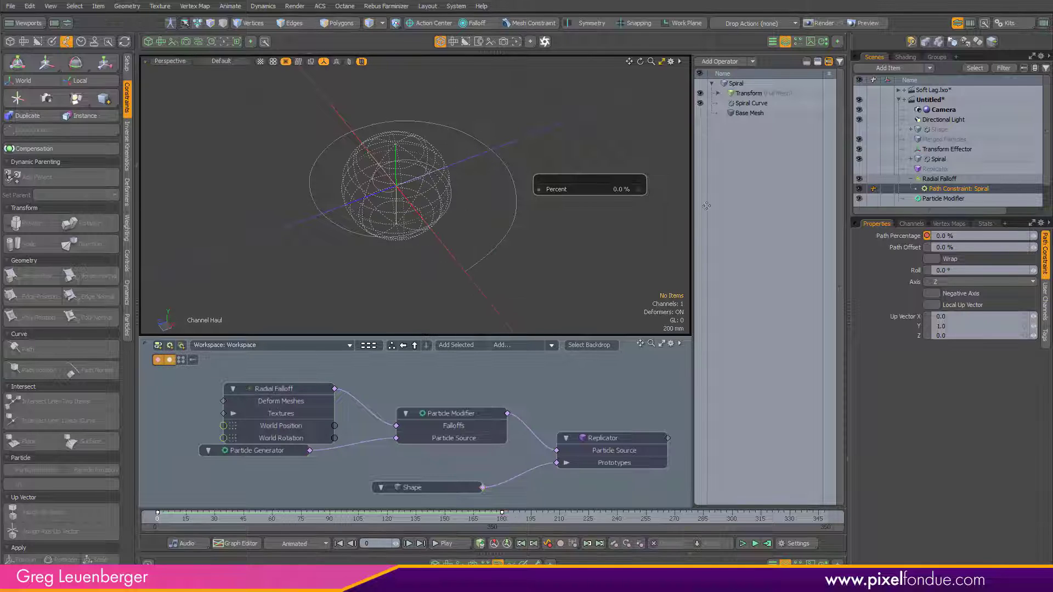
click(859, 168)
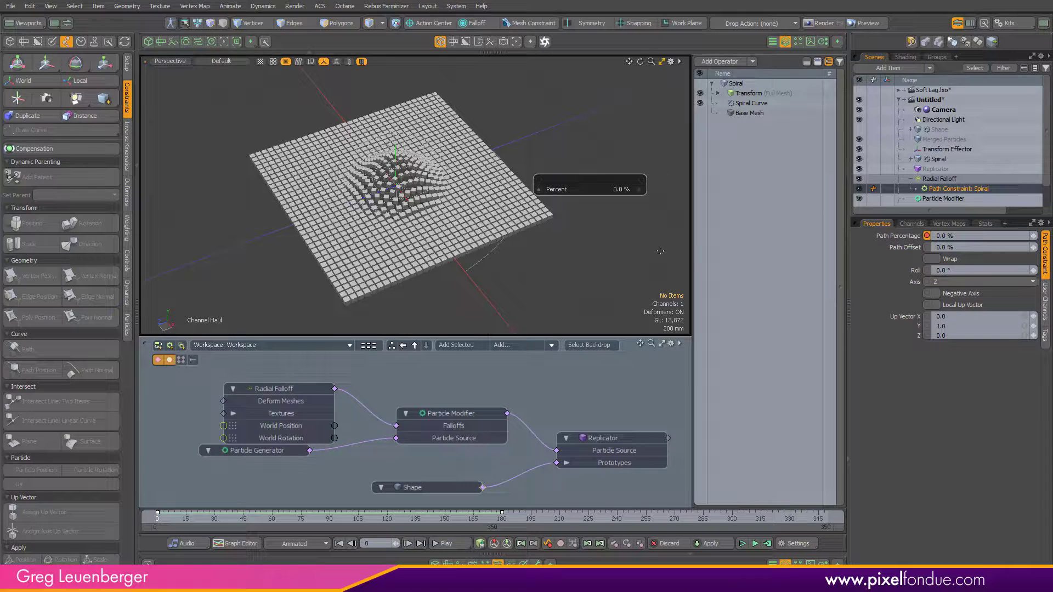
mouse_move(164, 529)
mouse_down()
mouse_move(531, 522)
mouse_move(156, 521)
mouse_up()
alt+drag(409, 142, 386, 109)
scroll(392, 96, up, 2)
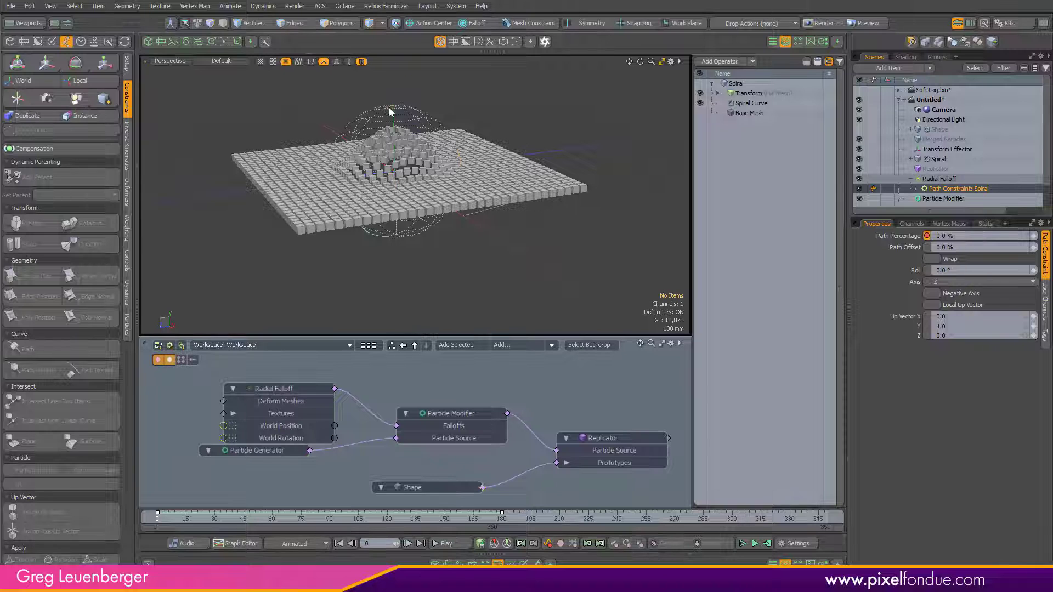
Step: Select the Radial Falloff and key its Radius X at 0 m on frame 0
click(391, 111)
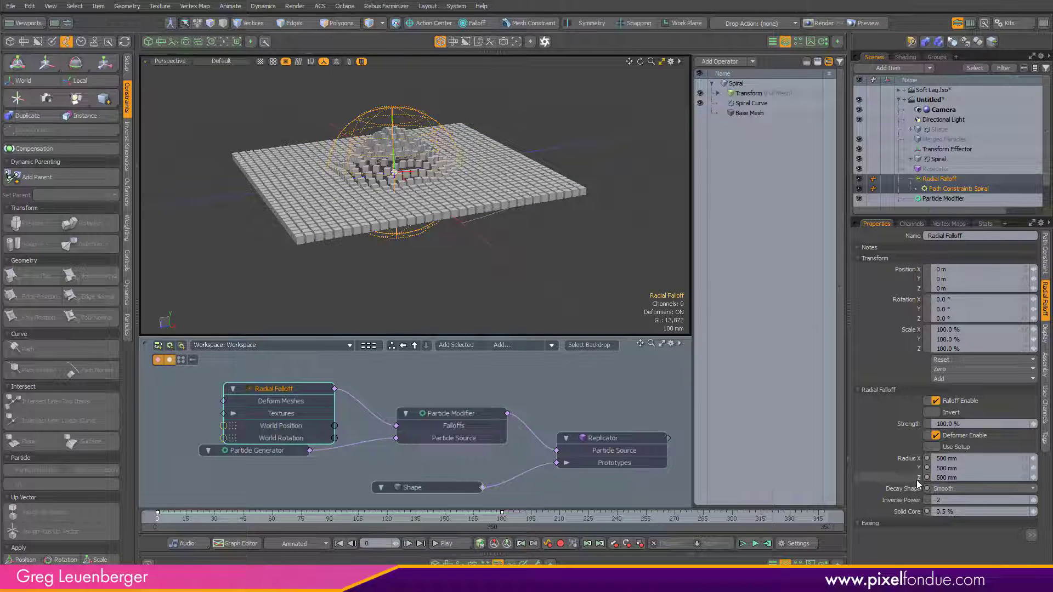
drag(920, 484, 919, 458)
click(972, 460)
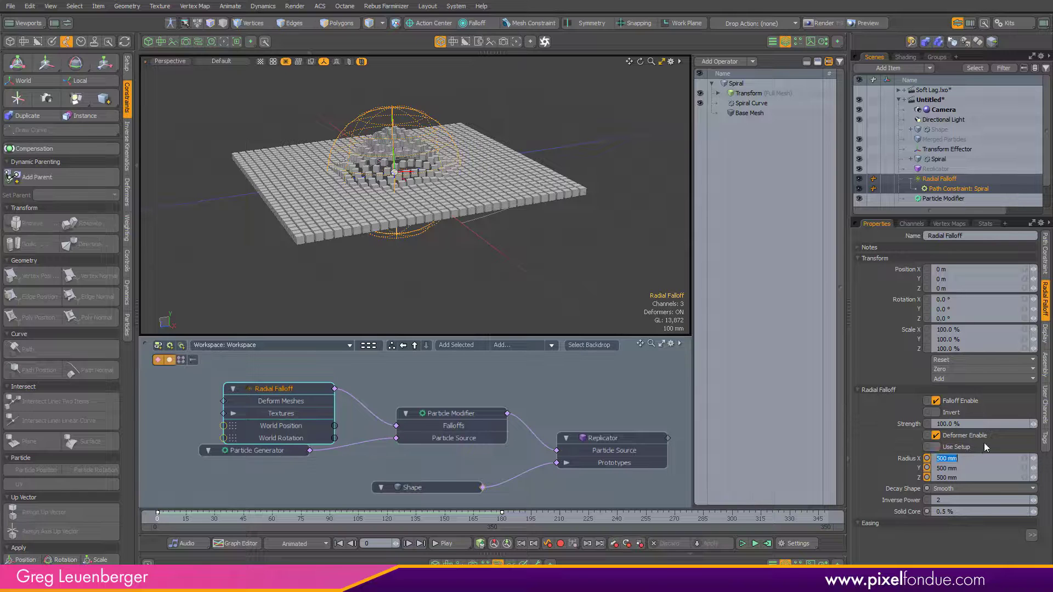
text(0)
key(Return)
ctrl+click(927, 459)
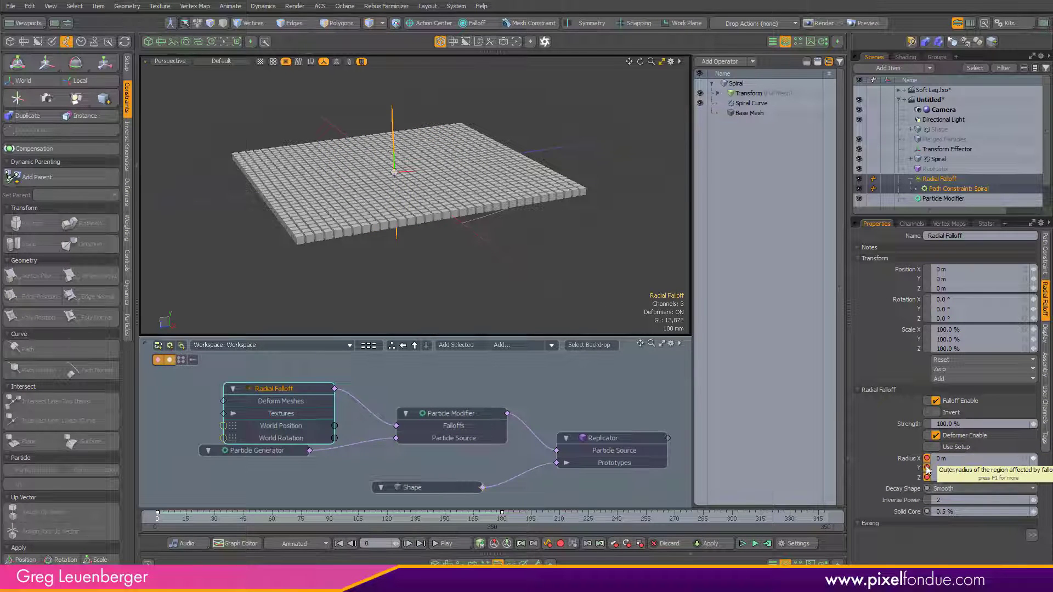
Step: At frame 23, key the falloff's Radius X, Y and Z at 500 mm and set Inverse Power to 2
drag(190, 519, 201, 519)
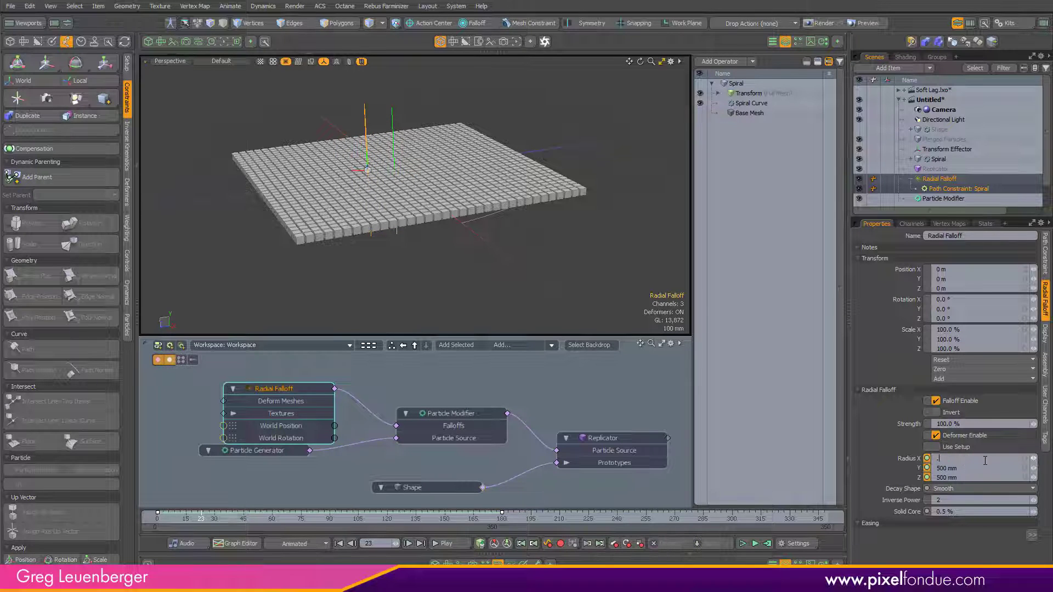
text(500)
key(Return)
click(983, 469)
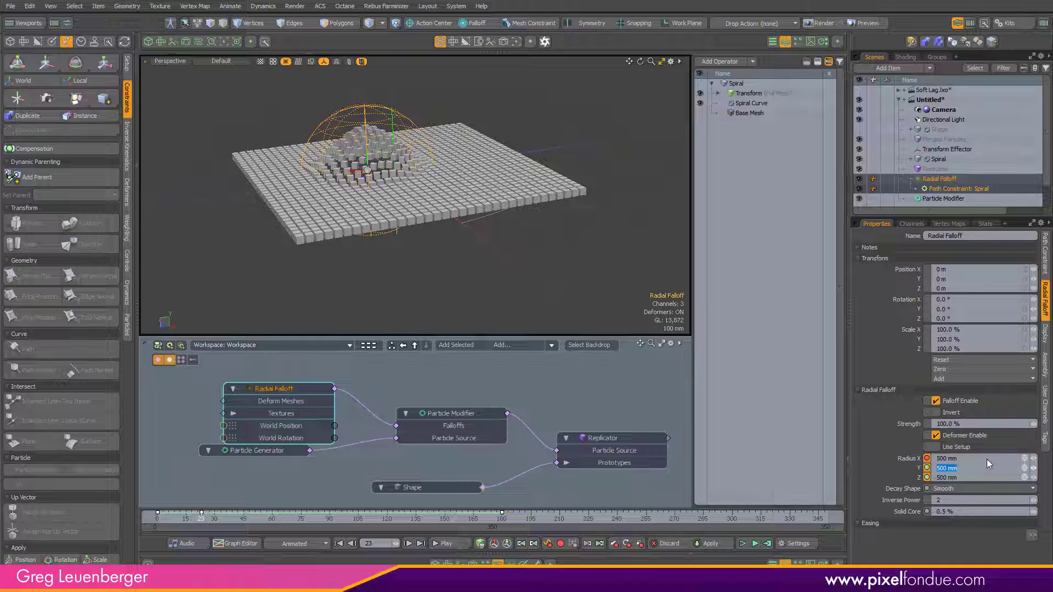
text(.5)
key(Tab)
text(.5)
click(1031, 500)
text(2)
key(Return)
Step: Return to frame 0 and key the falloff's Radius Y and Z at 0 m
alt+drag(456, 249, 456, 269)
drag(195, 520, 156, 520)
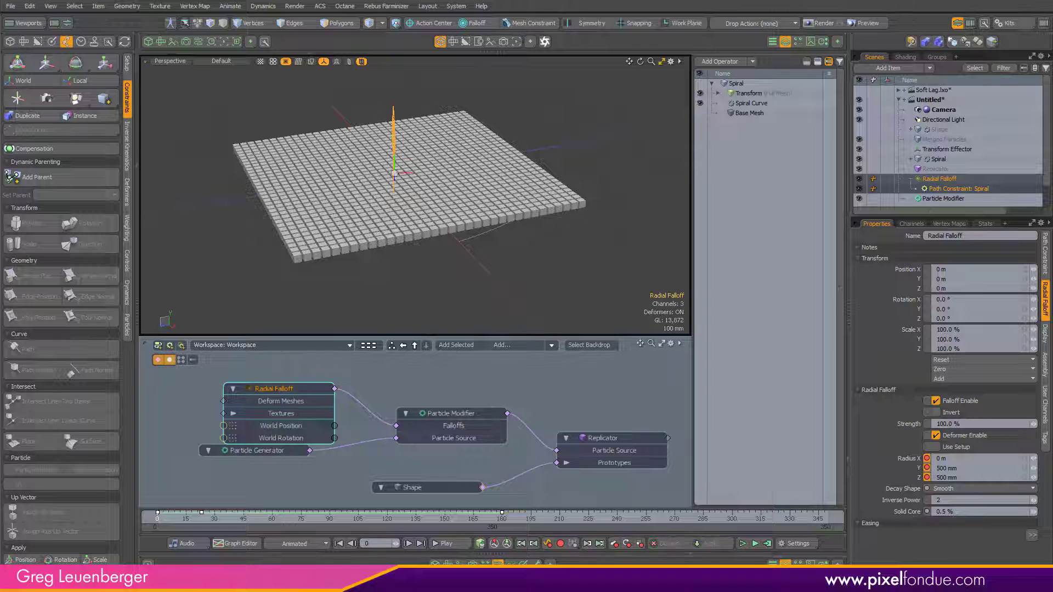
click(986, 468)
text(0)
key(Return)
Step: At frame 180, key the falloff's Radius X, Y and Z back to 0 m
drag(161, 521, 409, 527)
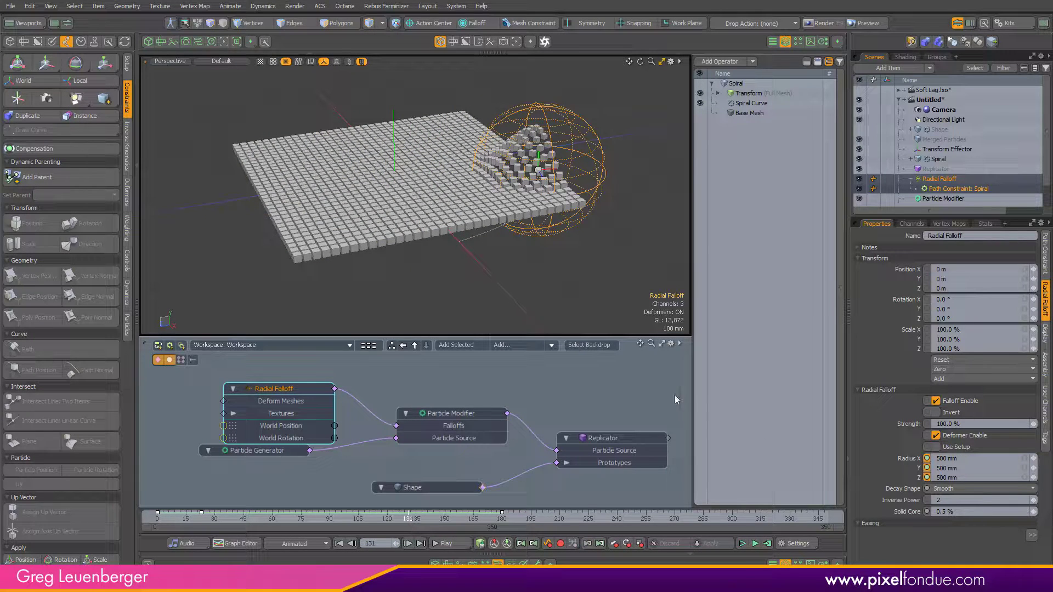
key(s)
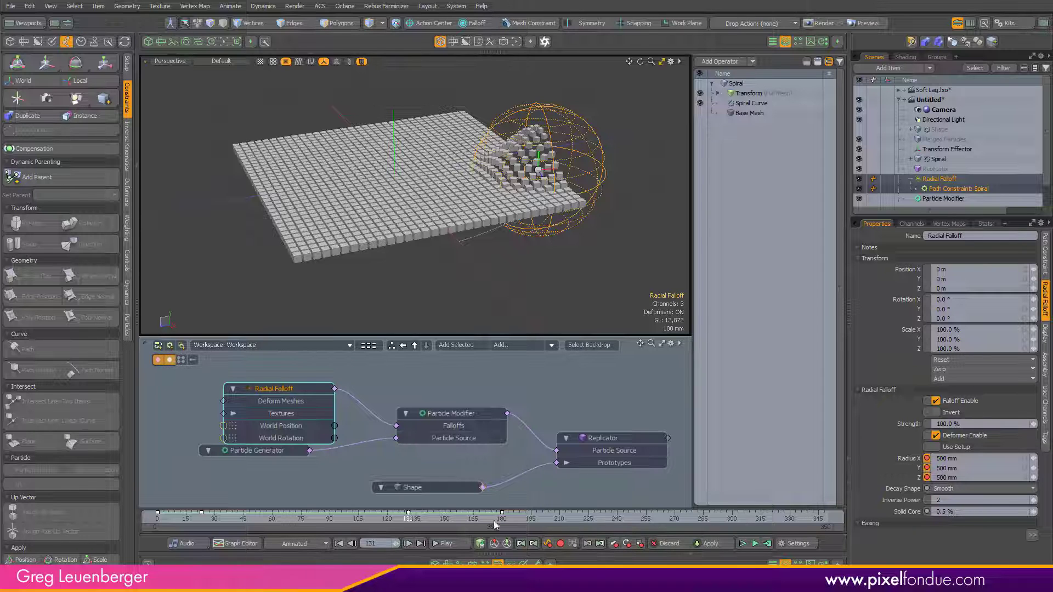
click(448, 520)
drag(448, 520, 502, 520)
key(c)
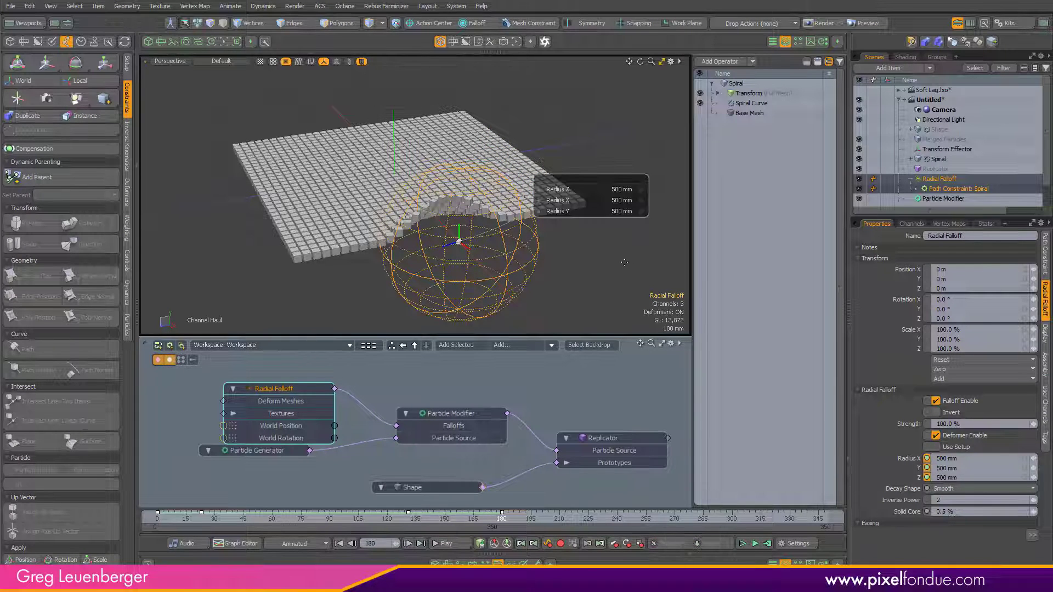
drag(633, 266, 569, 266)
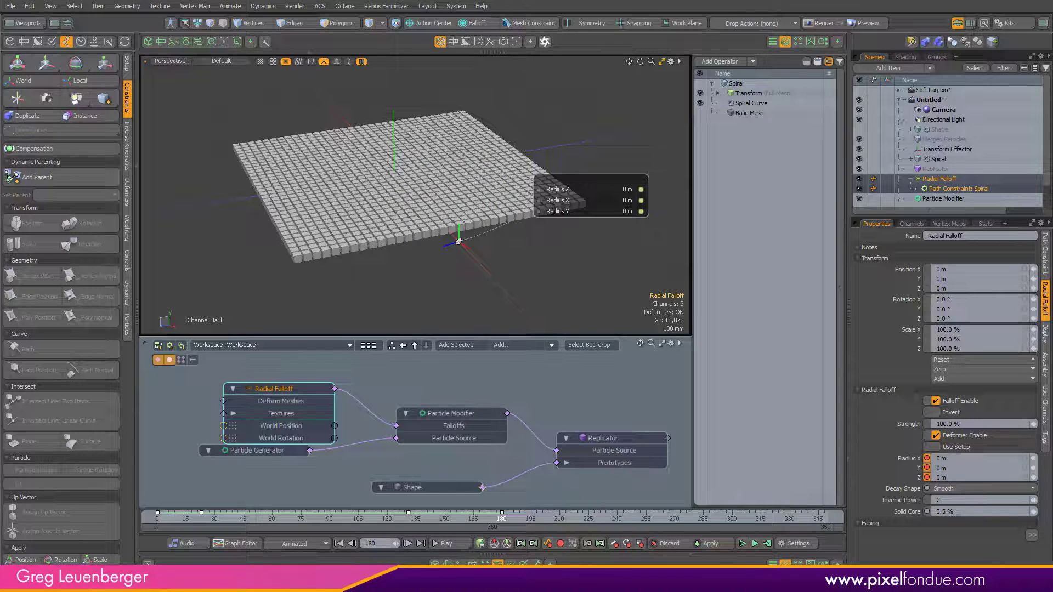
key(space)
drag(487, 517, 156, 517)
scroll(404, 173, up, 3)
alt+drag(388, 211, 411, 222)
scroll(425, 215, down, 3)
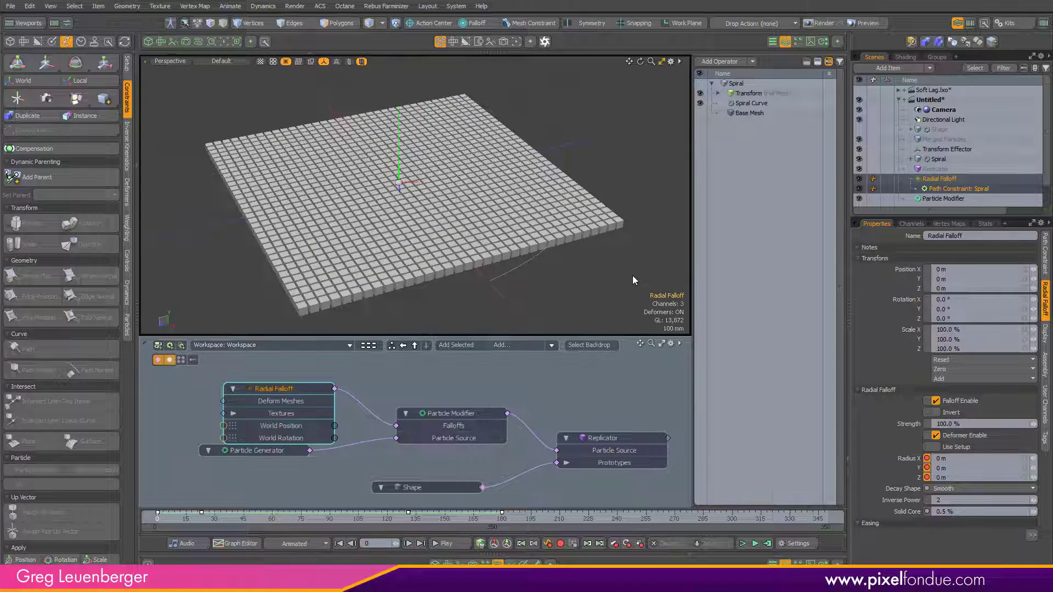
drag(292, 380, 282, 360)
scroll(472, 382, down, 2)
alt+drag(483, 380, 467, 391)
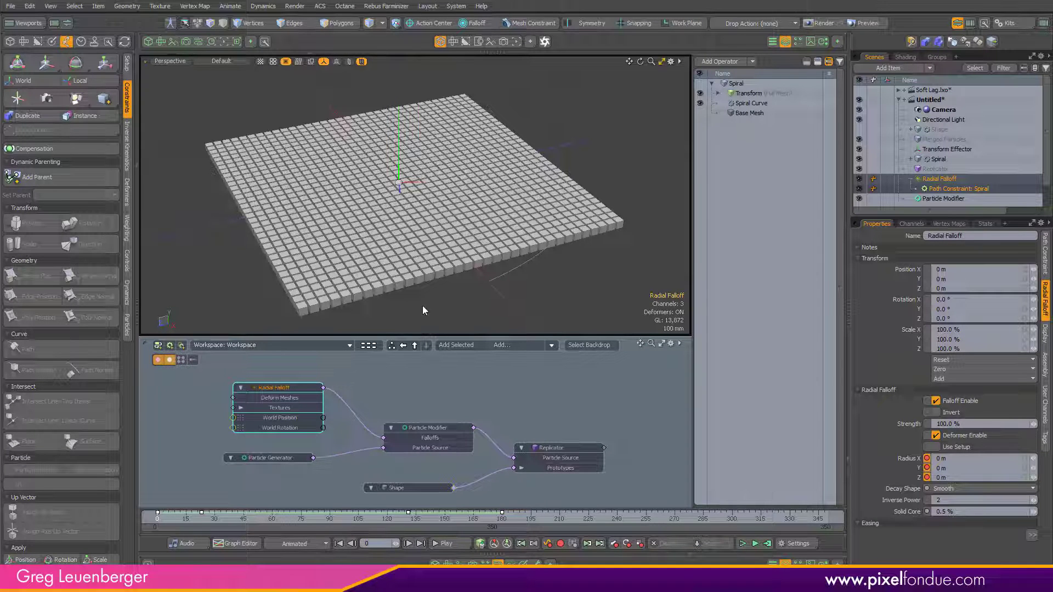
scroll(311, 471, up, 3)
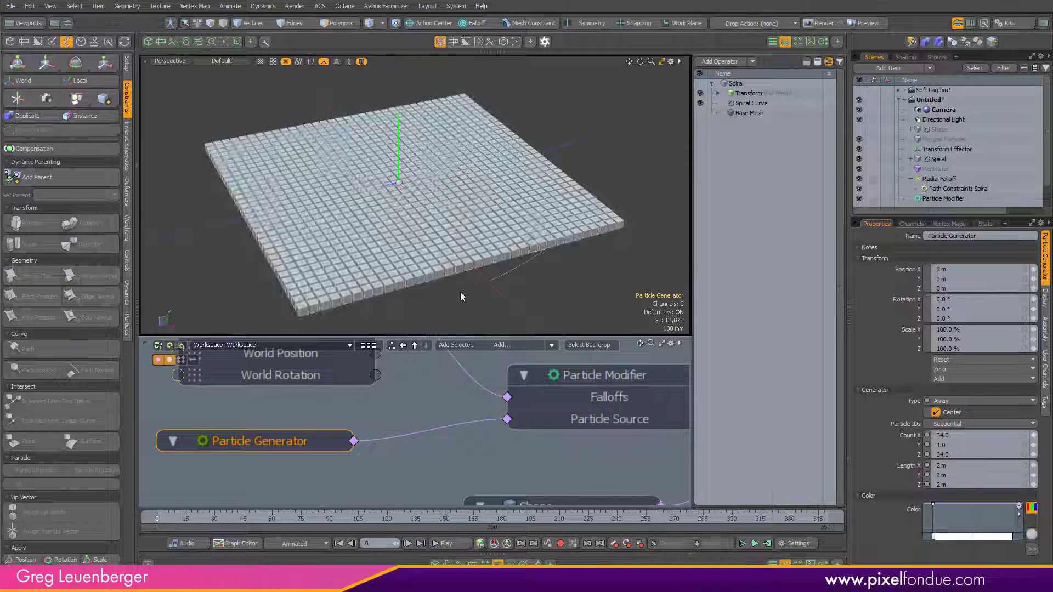
scroll(450, 453, down, 6)
click(515, 400)
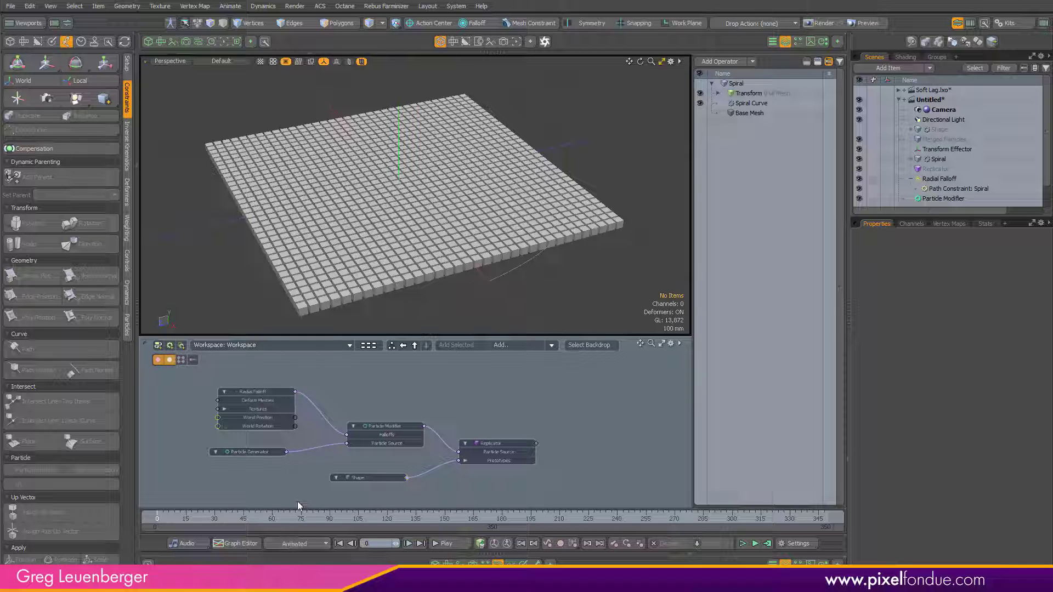
Step: Add a Merge Meshes operation to the Merged Particles mesh with the Particle Modifier as its source
click(962, 140)
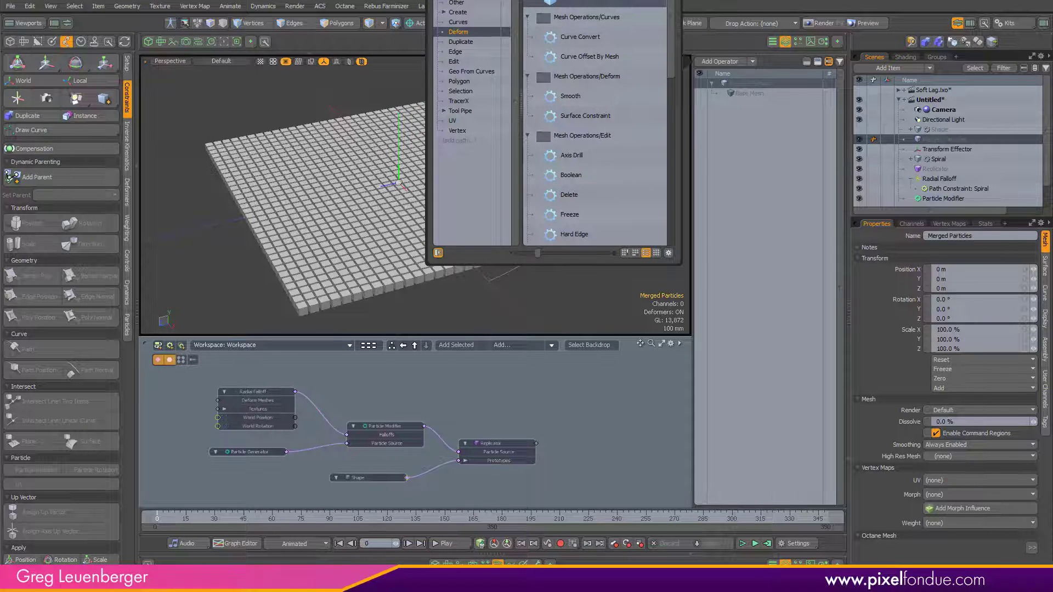
drag(679, 161, 608, 259)
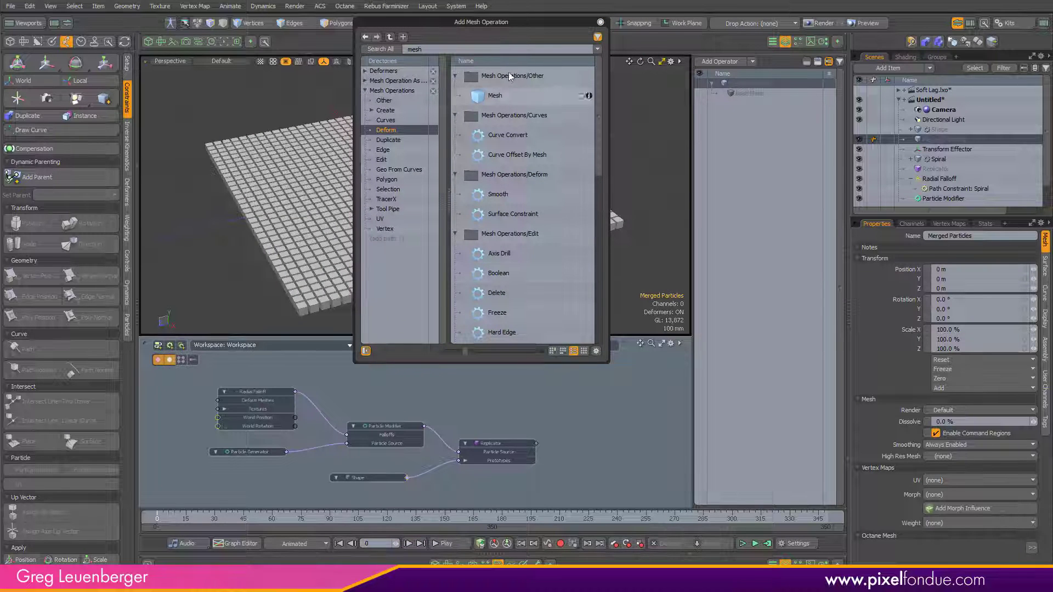
double_click(415, 48)
text(merge)
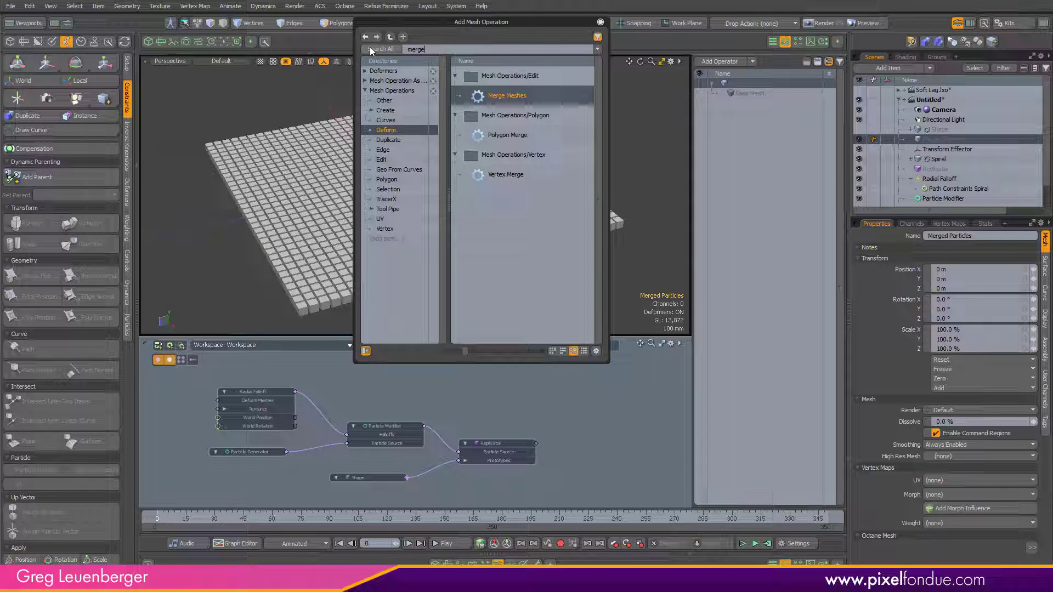
double_click(500, 97)
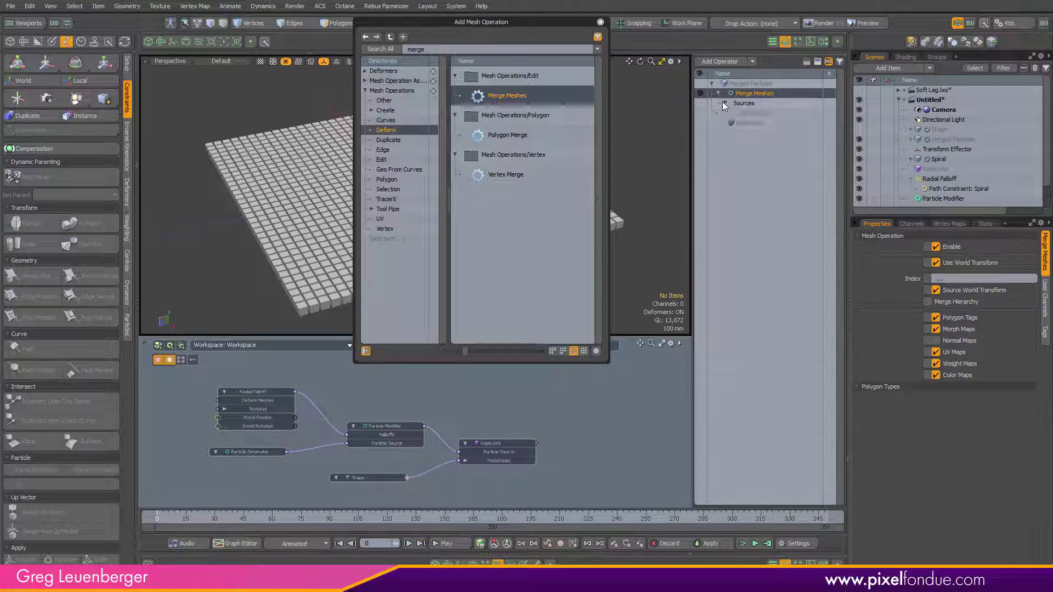
click(757, 114)
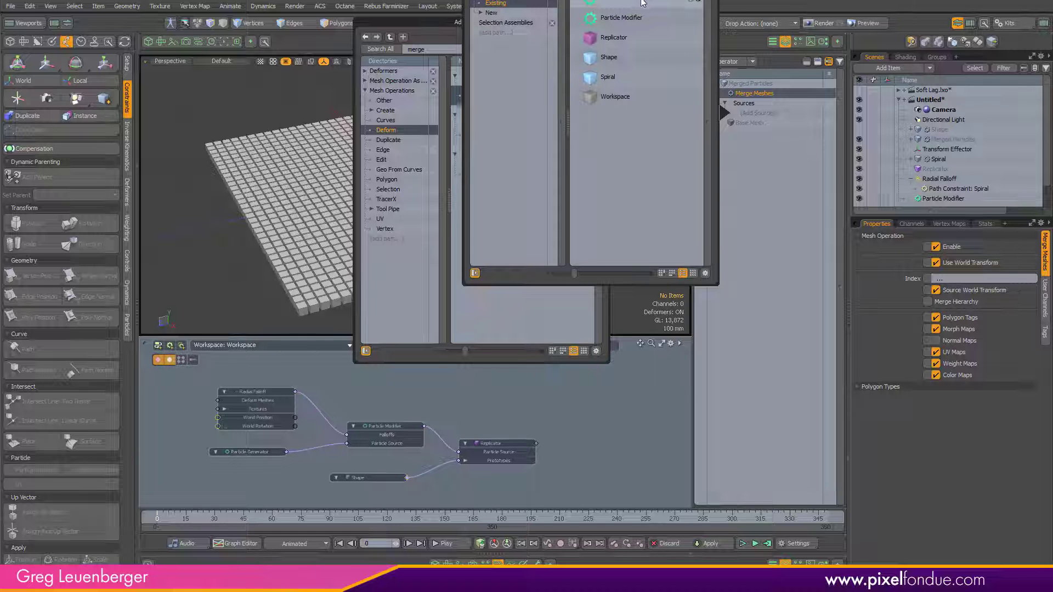
click(628, 20)
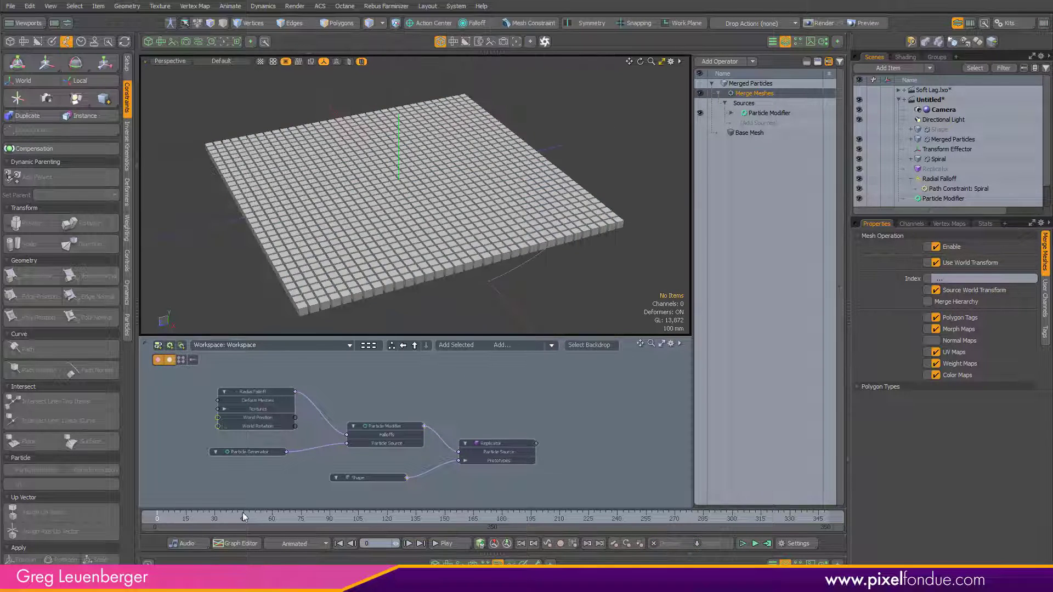
Step: Scrub to frame 31 and select the Merged Particles mesh
drag(162, 518, 215, 519)
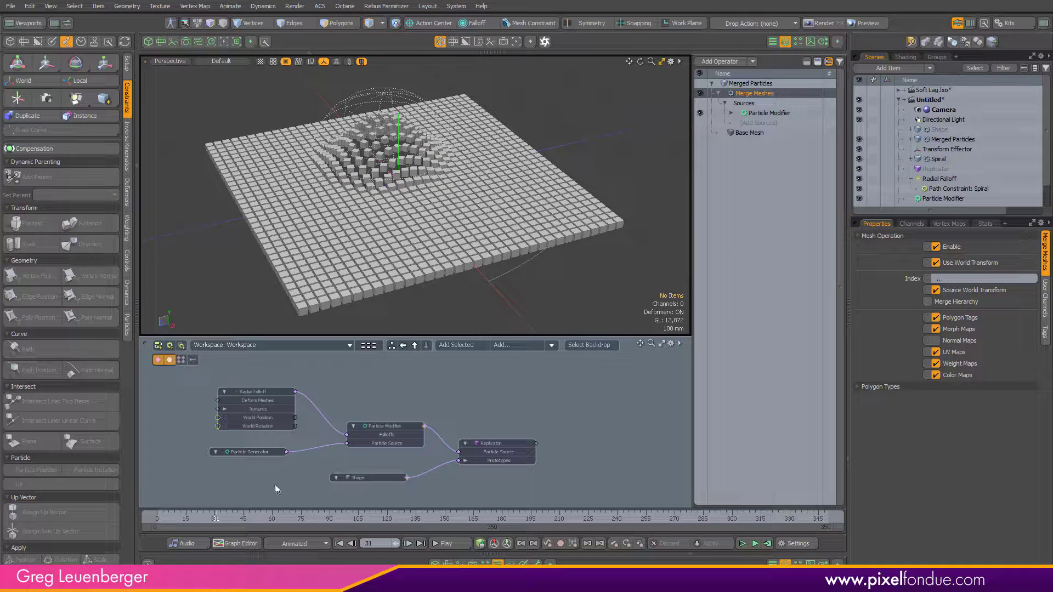
click(954, 140)
click(349, 61)
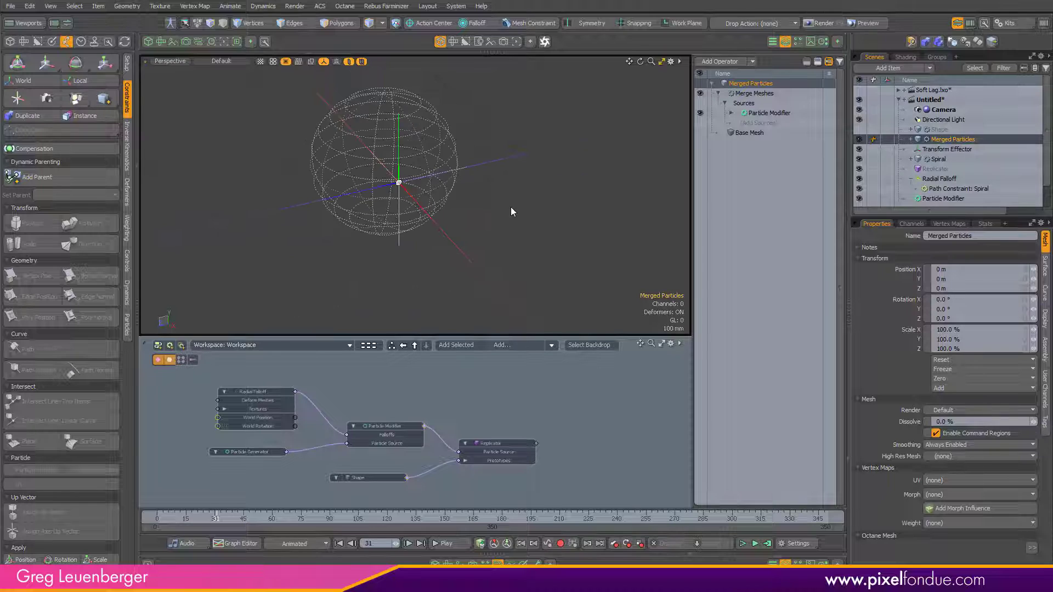
Step: Scrub through the timeline to inspect the particle animation, returning to frame 0
key(shift+grave)
click(561, 235)
alt+drag(543, 259, 466, 222)
drag(213, 519, 328, 517)
ctrl+alt+drag(354, 184, 405, 241)
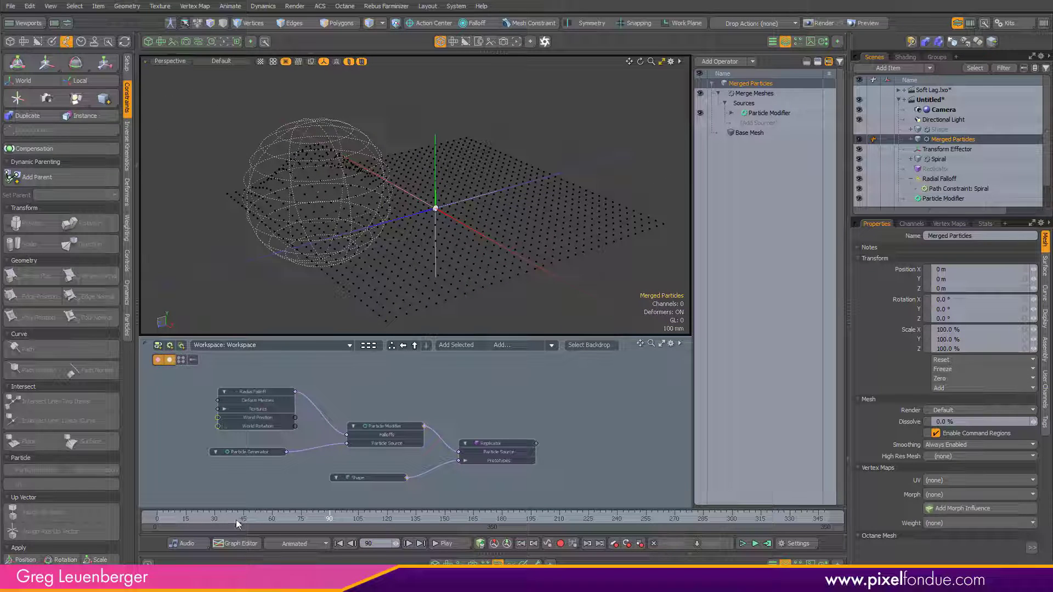
drag(236, 521, 156, 520)
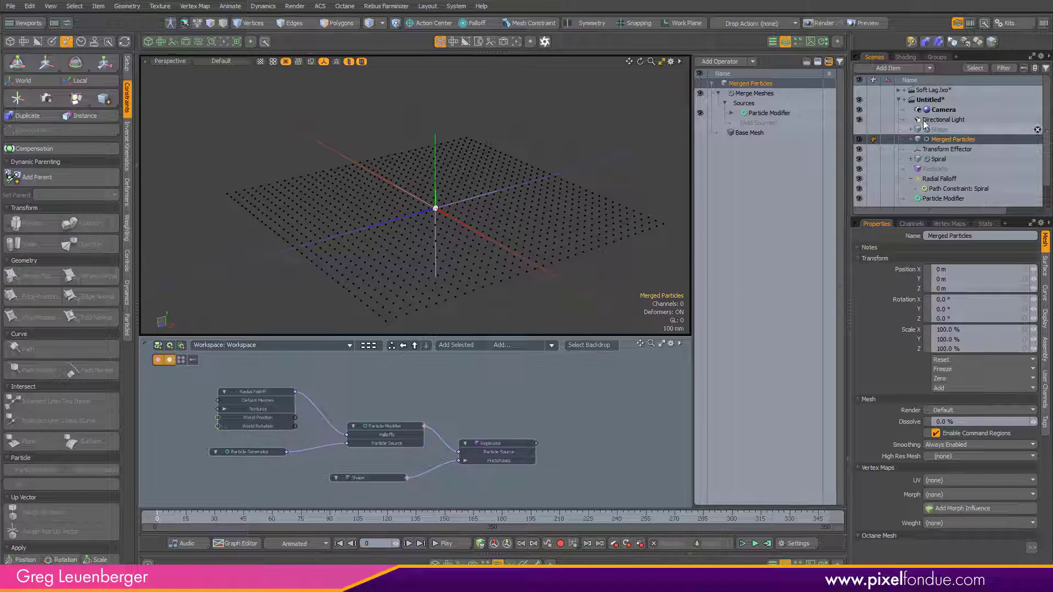
Step: Add the Merged Particles mesh and its Merge Meshes operation to the schematic and arrange the nodes
click(466, 345)
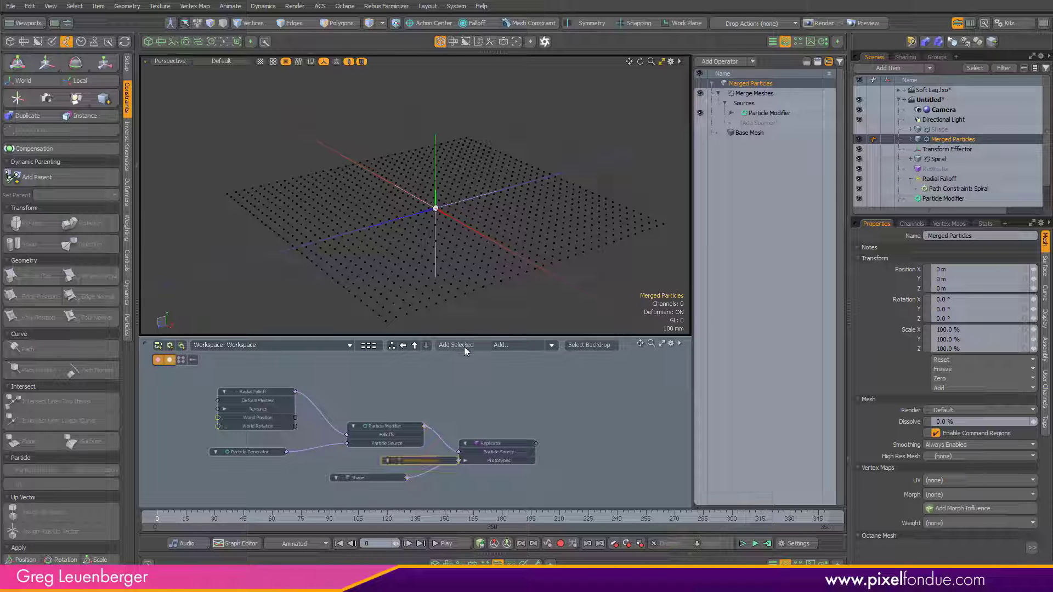
mouse_move(392, 391)
ctrl+alt+mouse_down()
mouse_move(419, 396)
mouse_move(400, 377)
ctrl+alt+mouse_up()
click(413, 374)
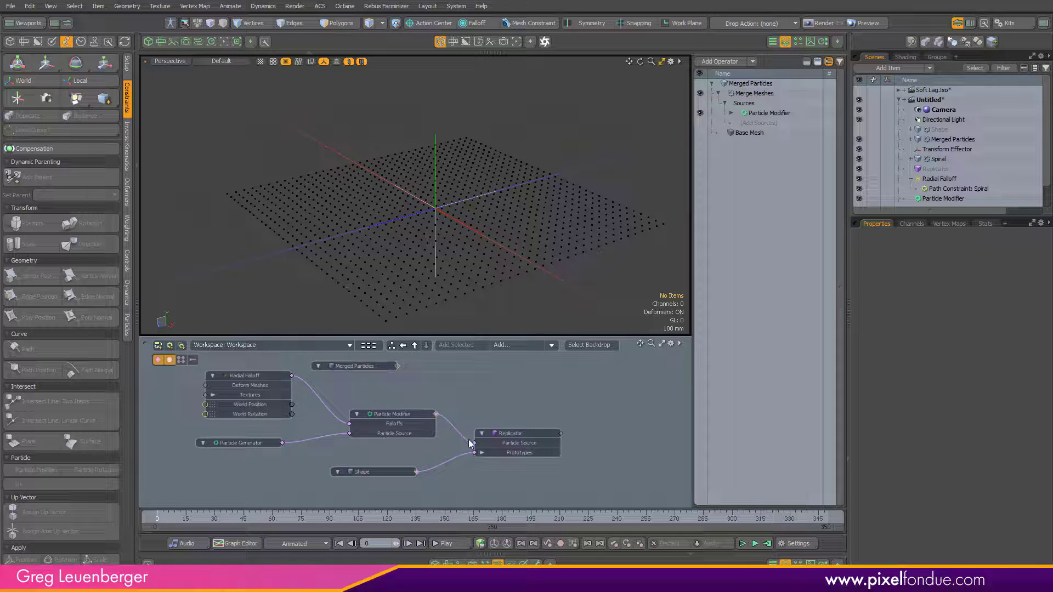
mouse_move(471, 443)
mouse_down()
mouse_move(456, 436)
mouse_move(475, 443)
mouse_up()
scroll(379, 373, up, 2)
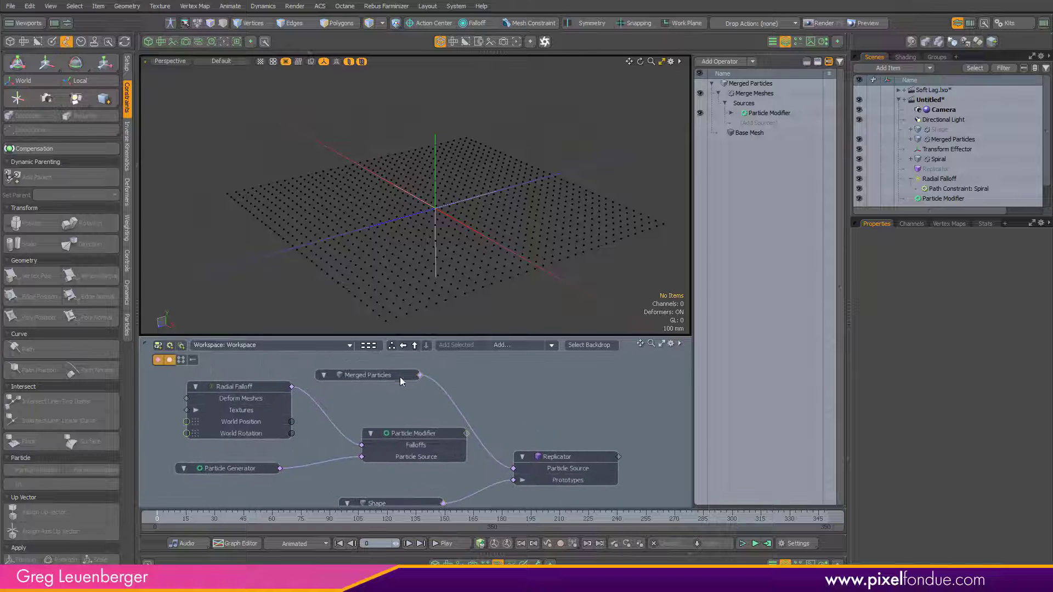
scroll(406, 433, down, 2)
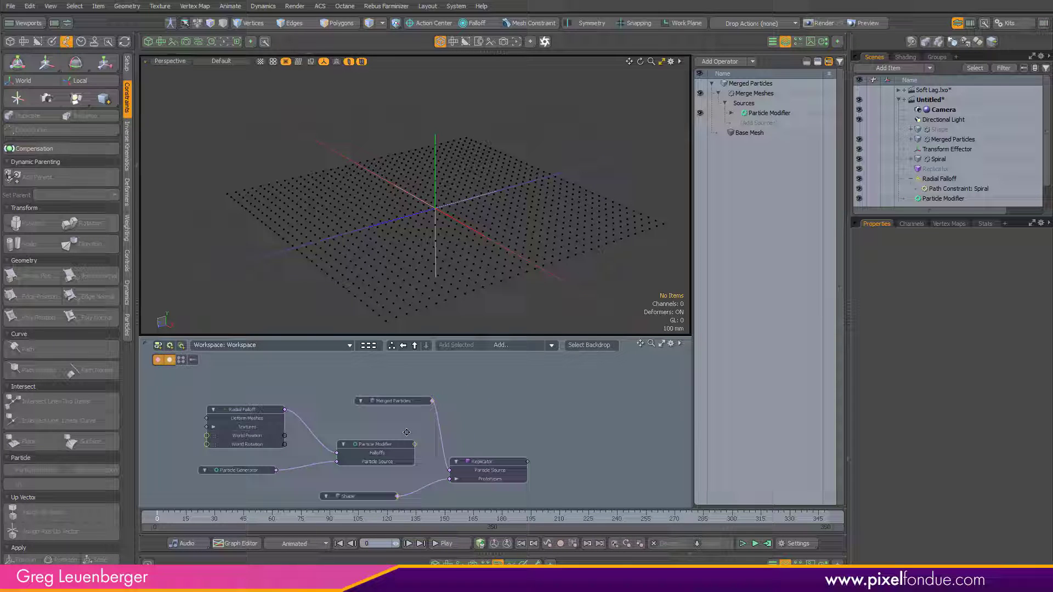
double_click(433, 401)
drag(479, 401, 477, 438)
scroll(393, 442, up, 2)
scroll(539, 423, down, 2)
scroll(497, 399, up, 2)
ctrl+alt+drag(497, 399, 452, 420)
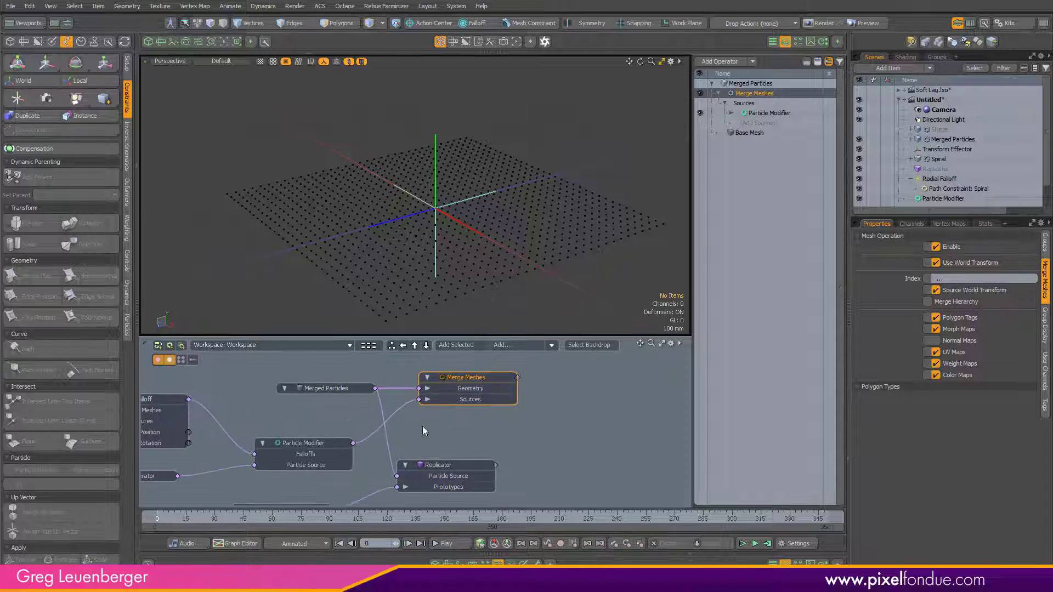
click(332, 389)
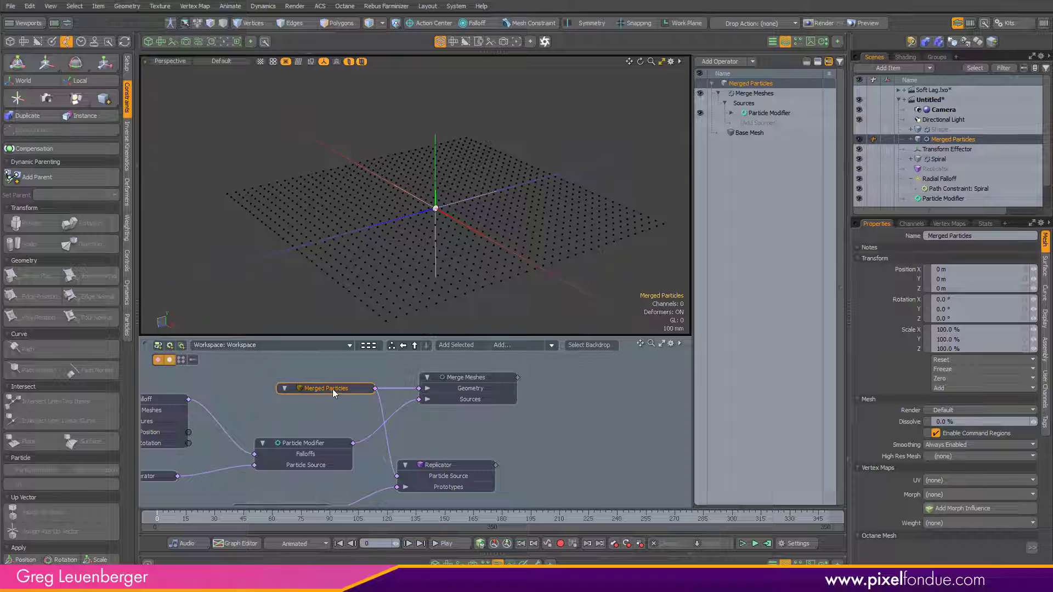
drag(332, 389, 311, 390)
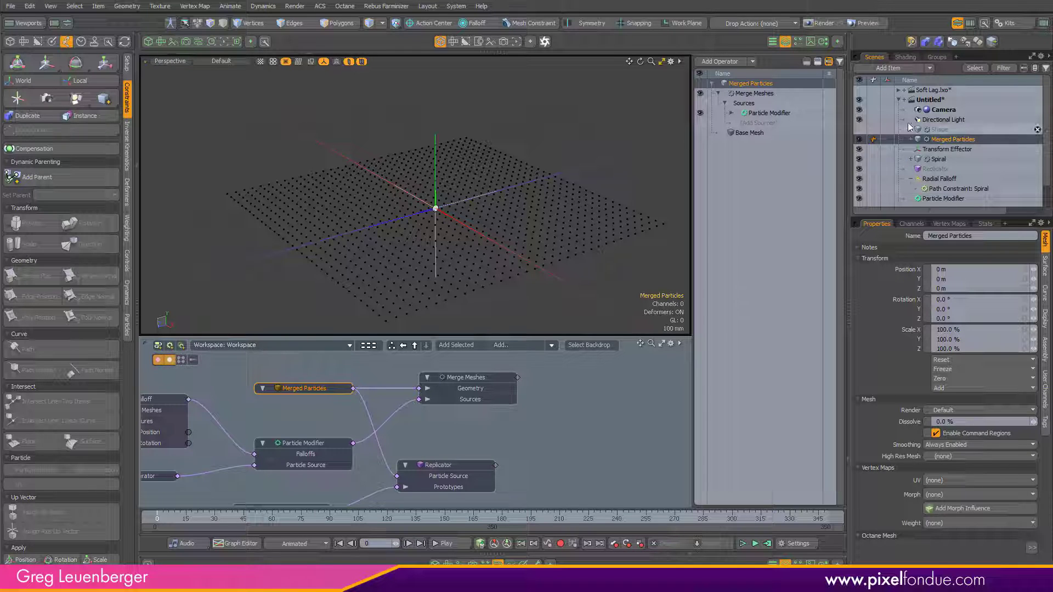
Step: Switch the viewport display to show the merged particle mesh shaded
click(344, 75)
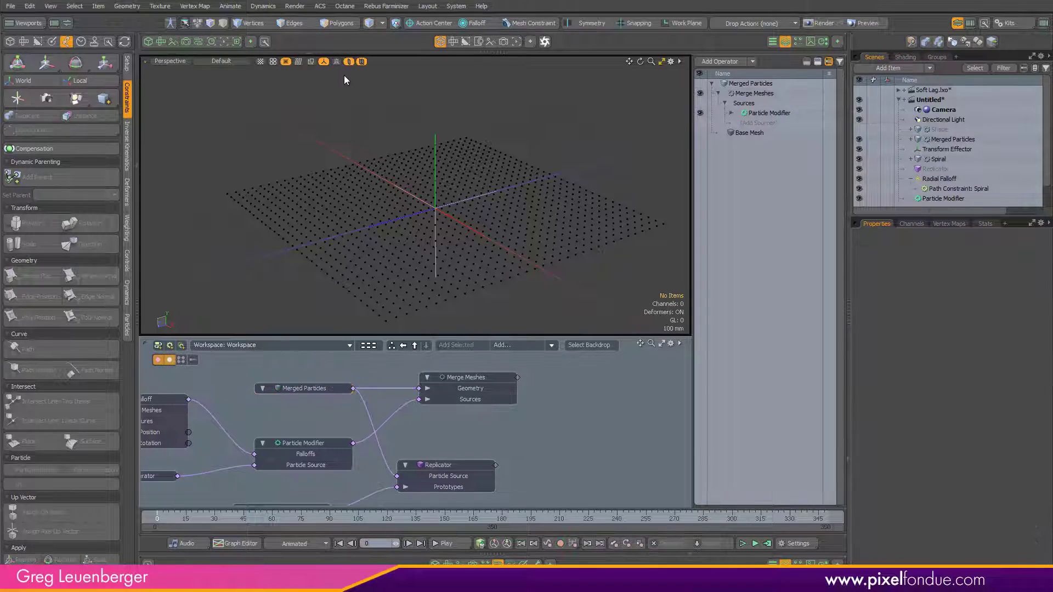
click(350, 62)
ctrl+alt+drag(519, 164, 496, 175)
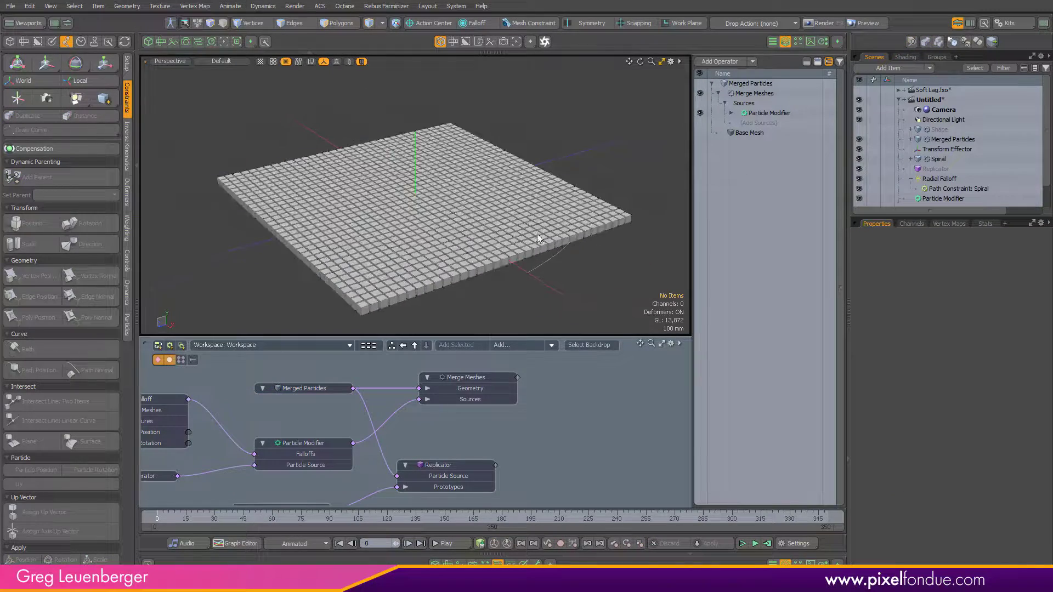
ctrl+alt+drag(537, 234, 431, 205)
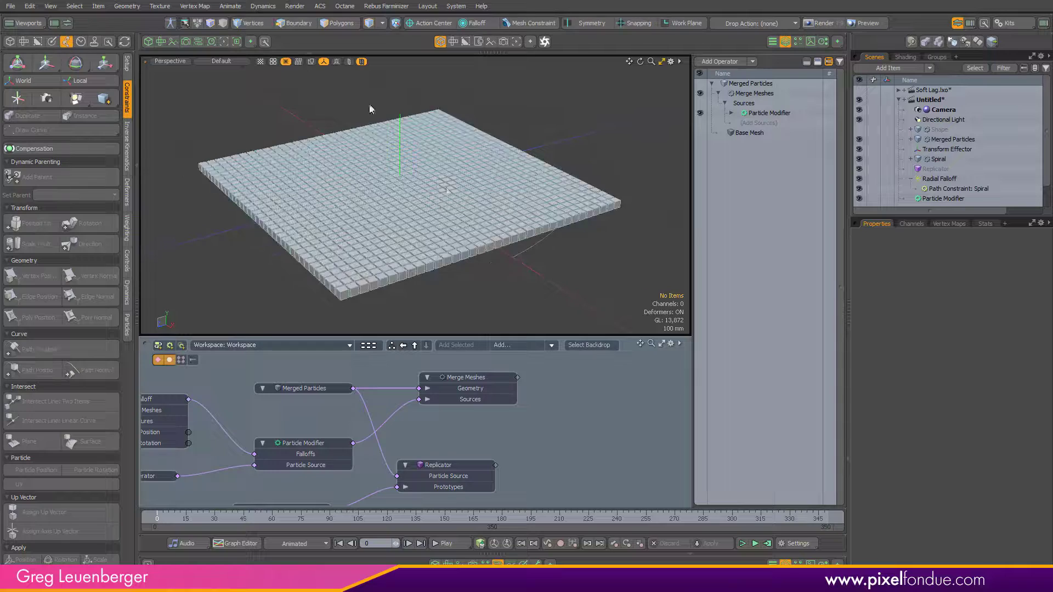
key(shift+grave)
click(430, 196)
alt+shift+drag(515, 319, 535, 324)
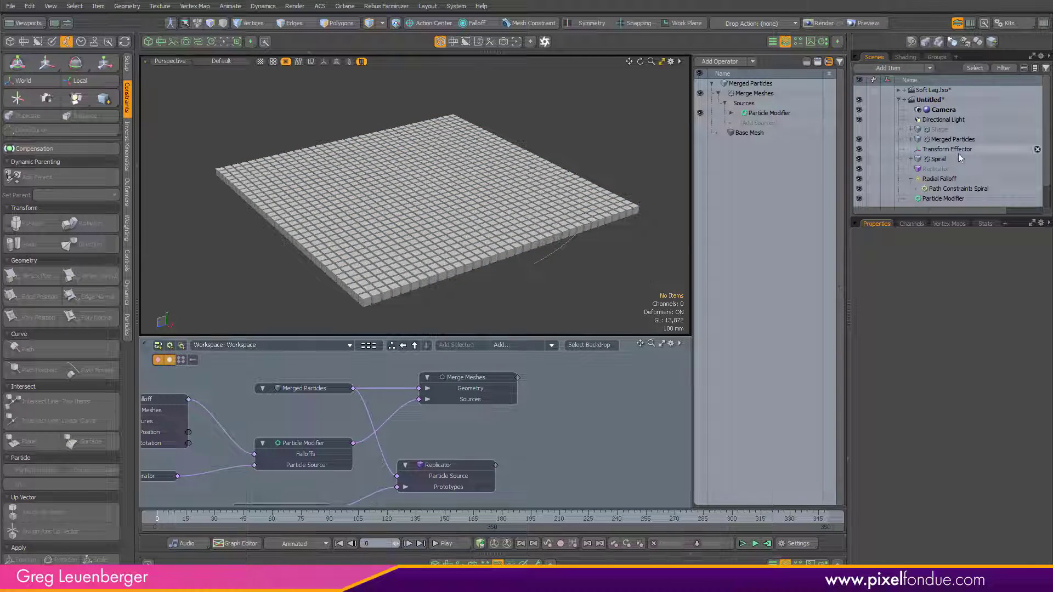
Step: Hide the Spiral and add a Soft Lag mesh operation to the Merged Particles mesh
click(859, 159)
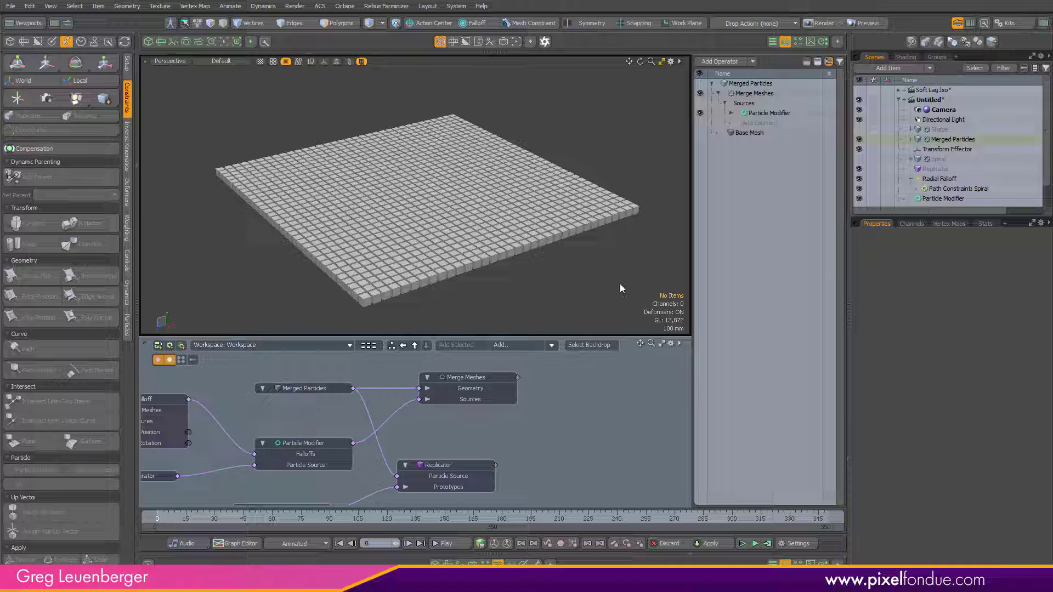
click(747, 83)
click(721, 62)
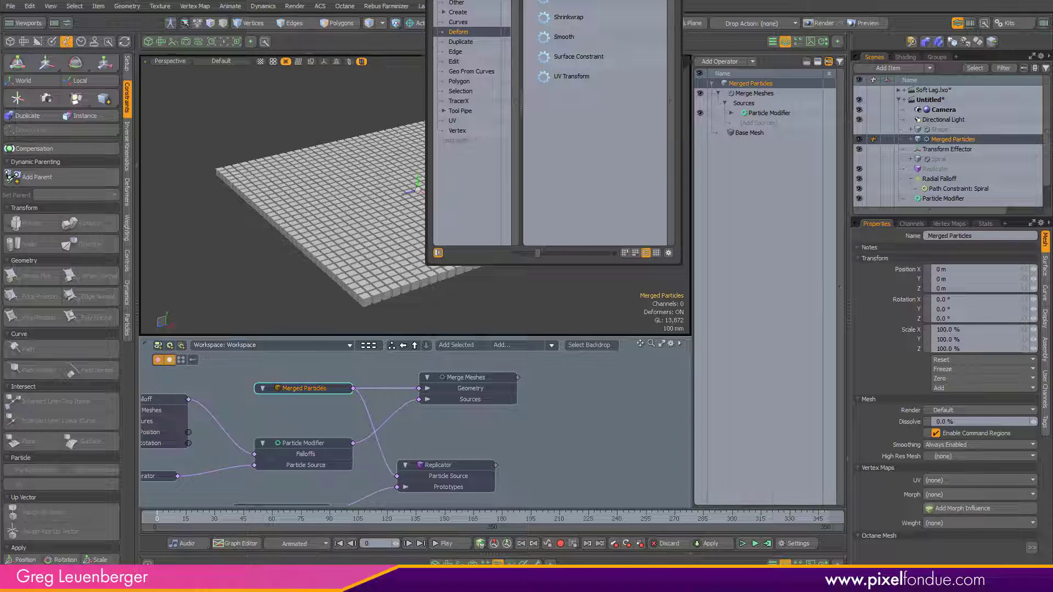
text(s)
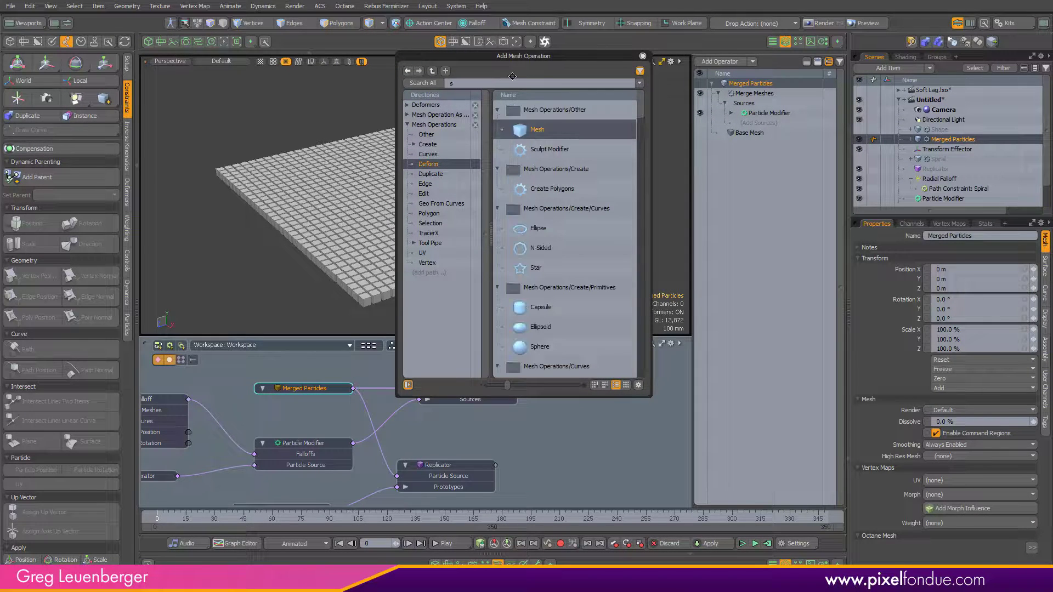
text(oft)
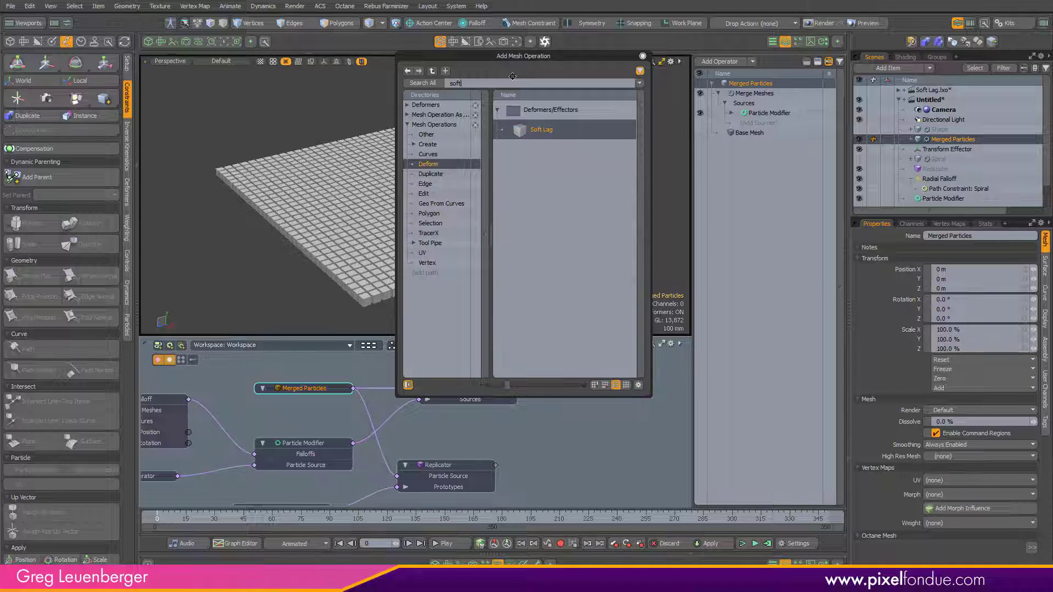
double_click(540, 130)
click(643, 57)
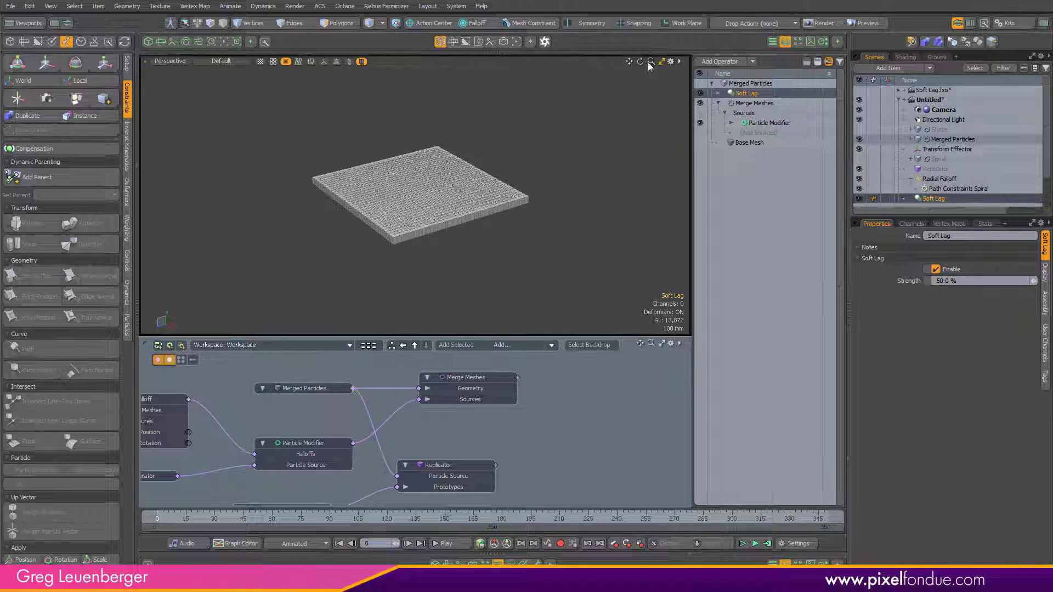
Step: Play back the animation to review the soft-lag effect on the merged mesh
scroll(466, 202, up, 3)
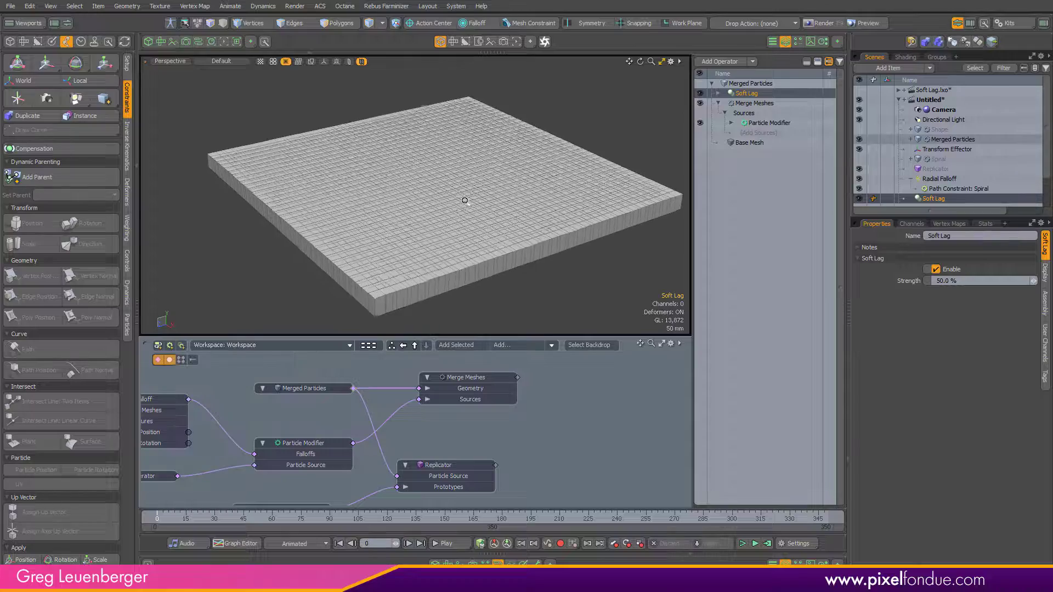
drag(156, 519, 364, 519)
scroll(492, 183, down, 3)
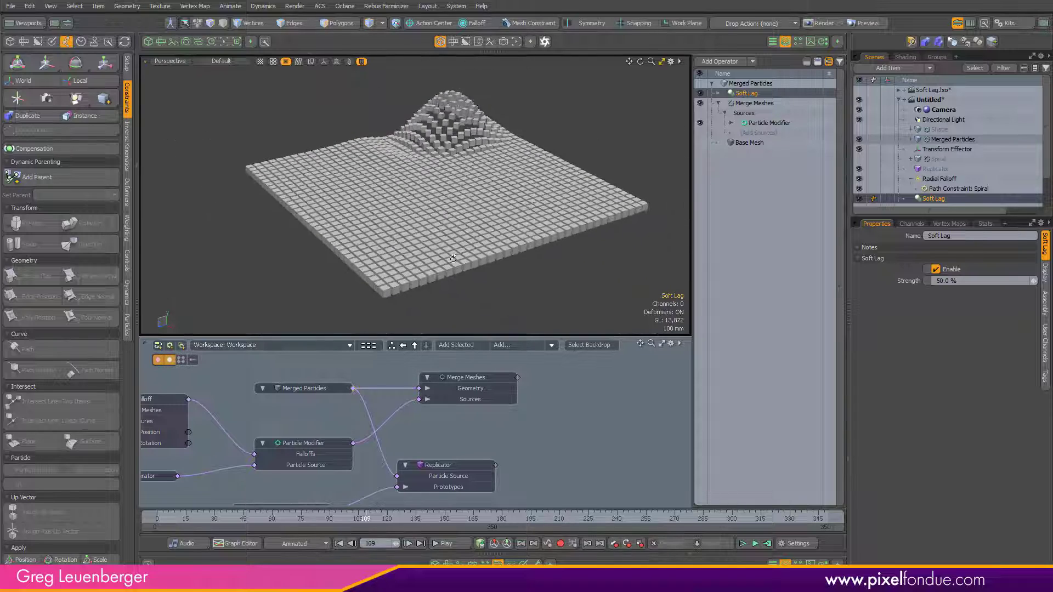
click(459, 543)
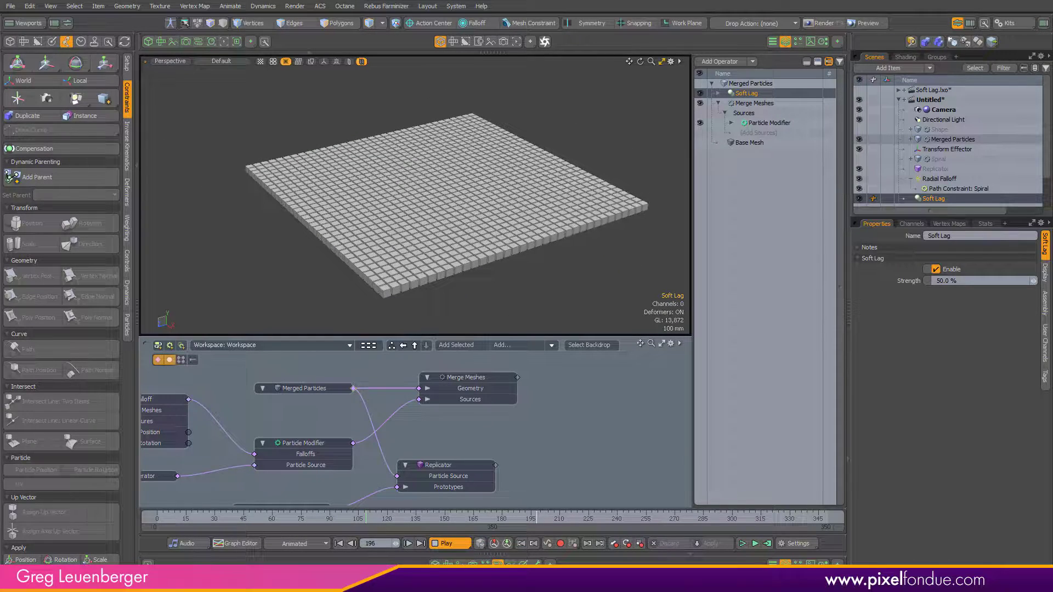
click(167, 518)
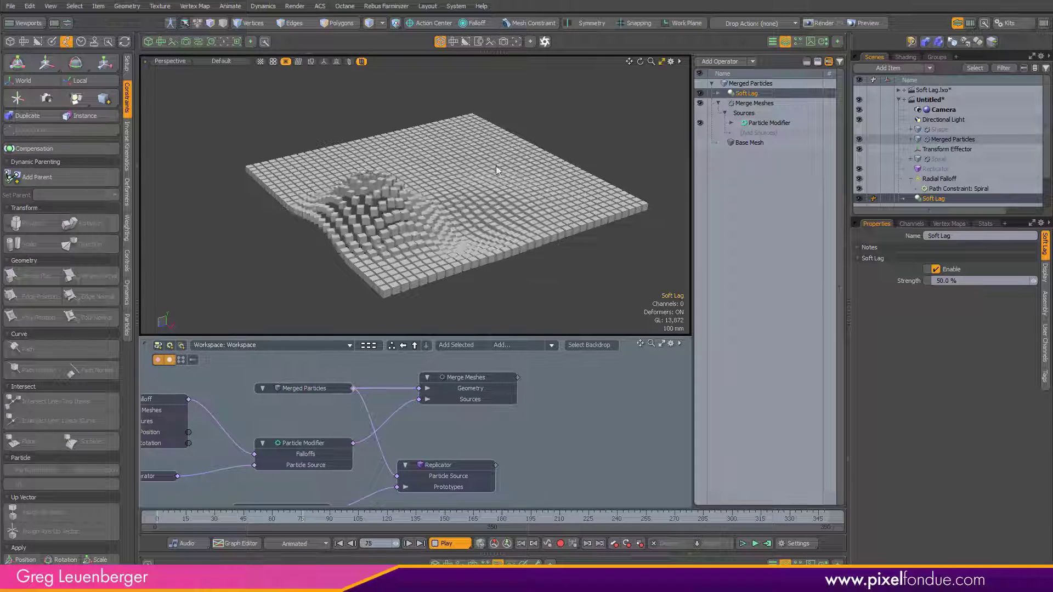
click(455, 548)
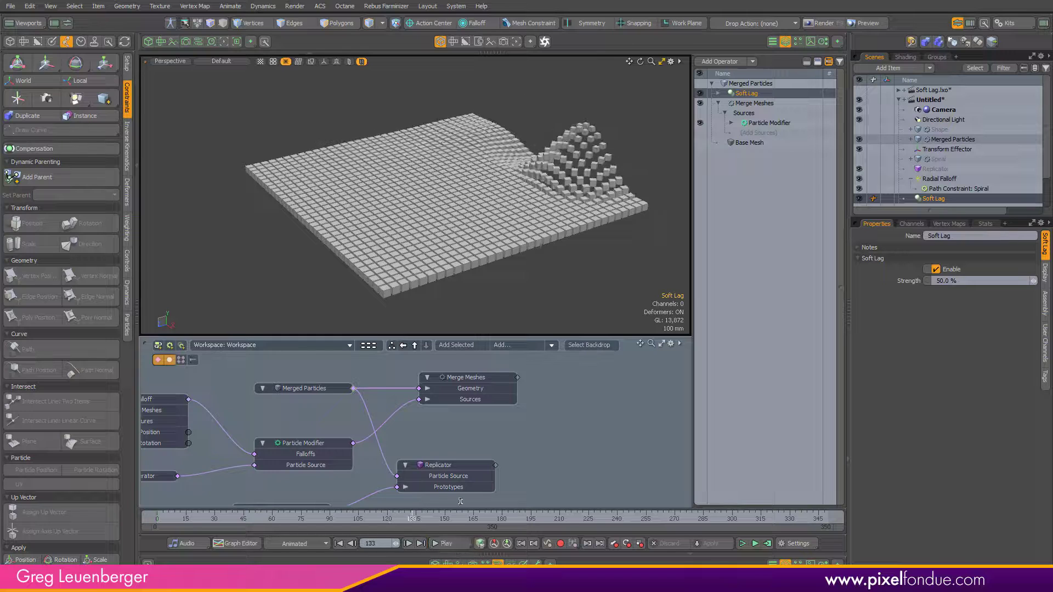
click(158, 520)
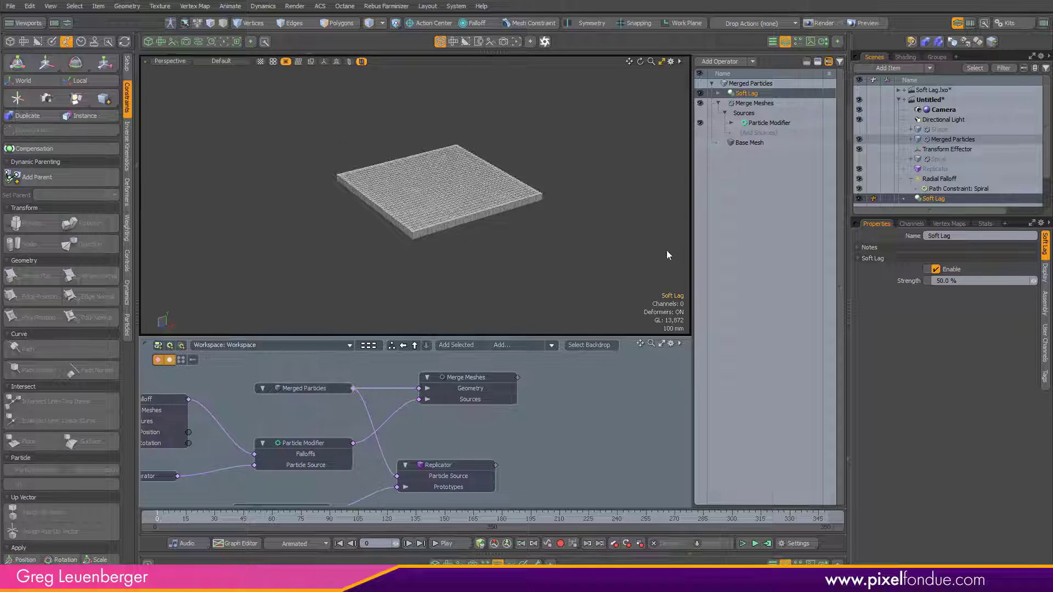
ctrl+alt+drag(456, 216, 536, 248)
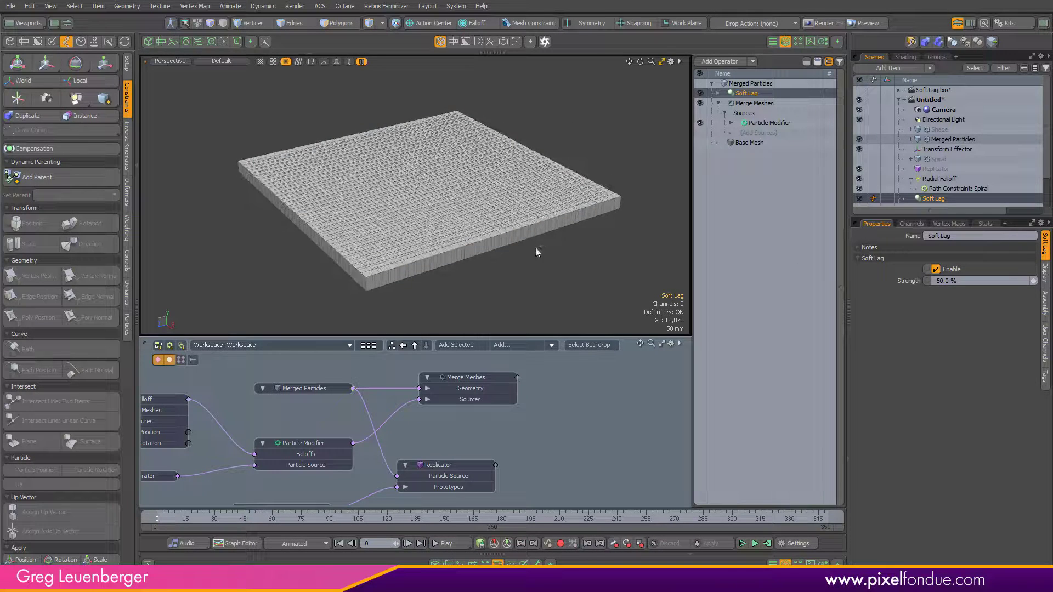
drag(158, 520, 159, 521)
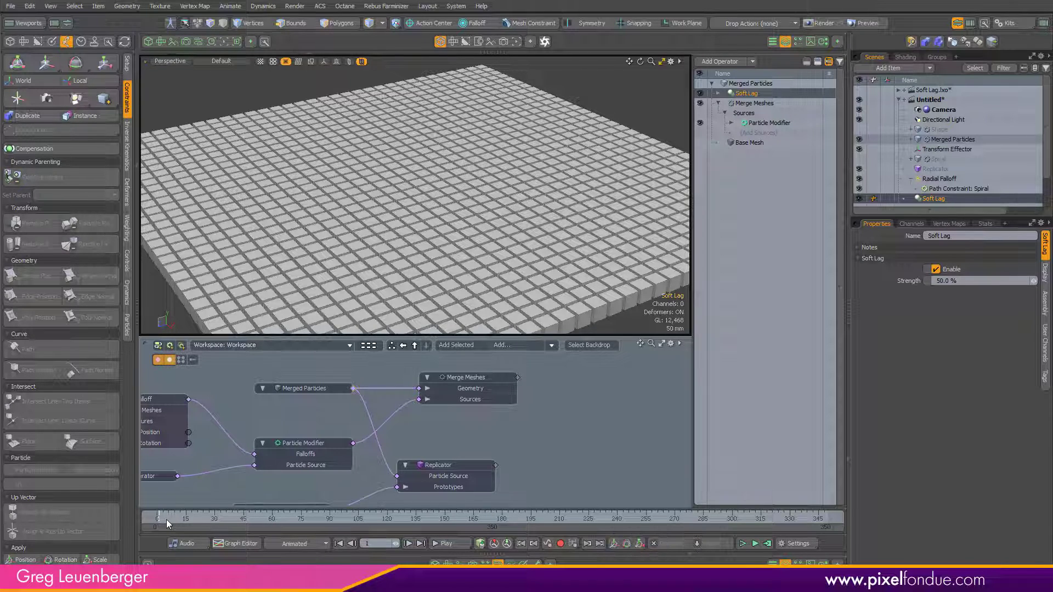
Step: Step between the first frames and inspect the Particle Modifier and Particle Generator nodes
key(ctrl+Left)
key(ctrl+Right)
key(ctrl+Left)
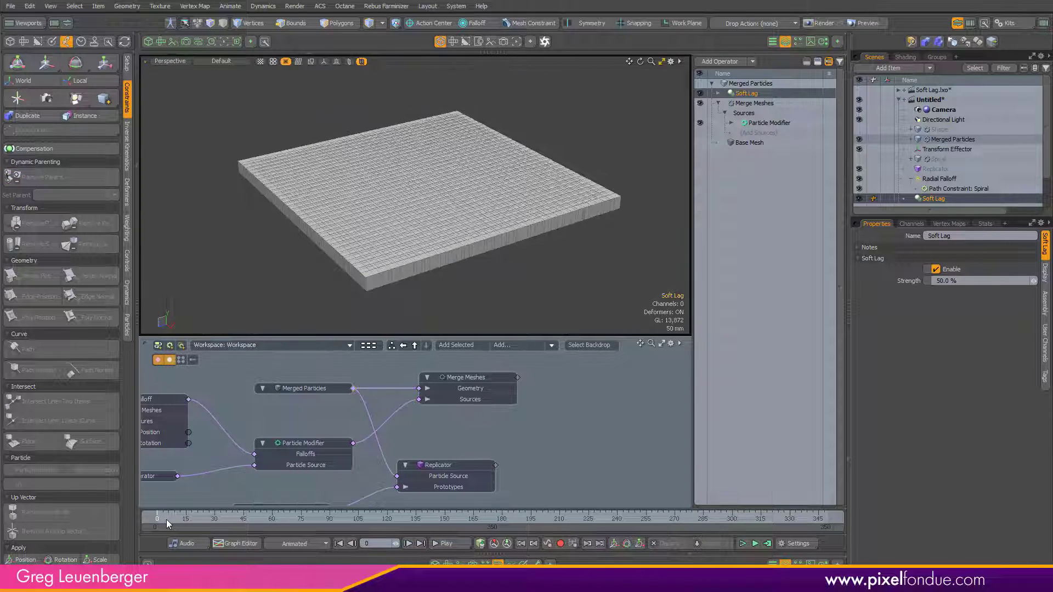
key(ctrl+Right)
middle_drag(405, 408, 560, 403)
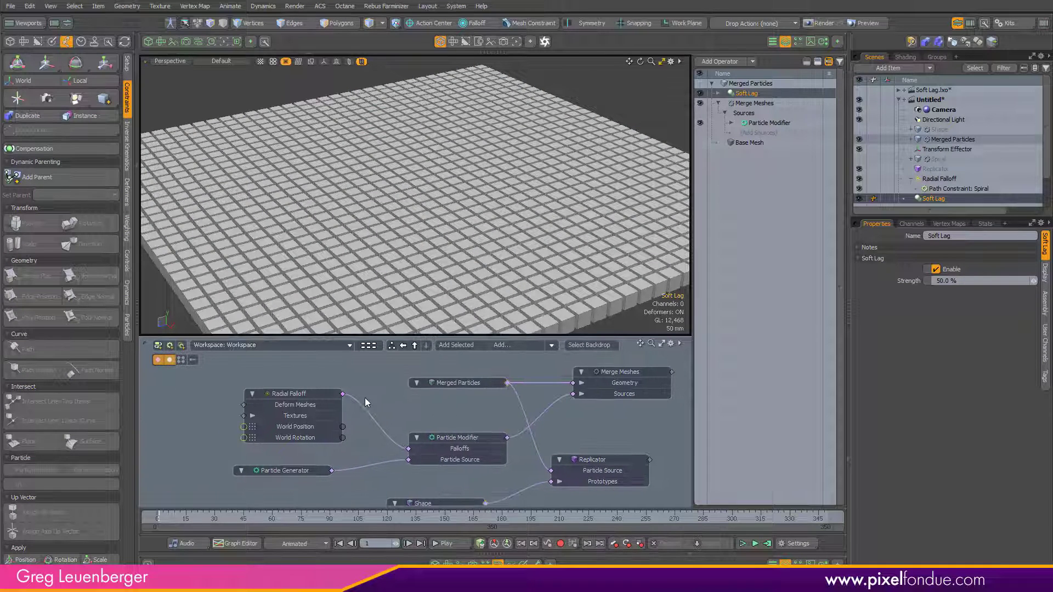
click(465, 444)
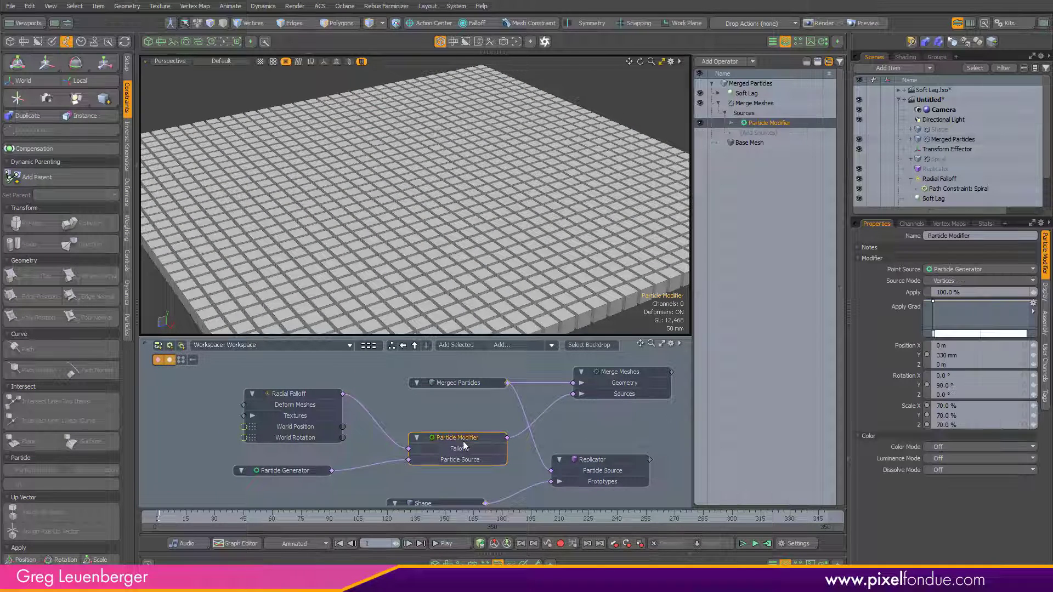
click(294, 475)
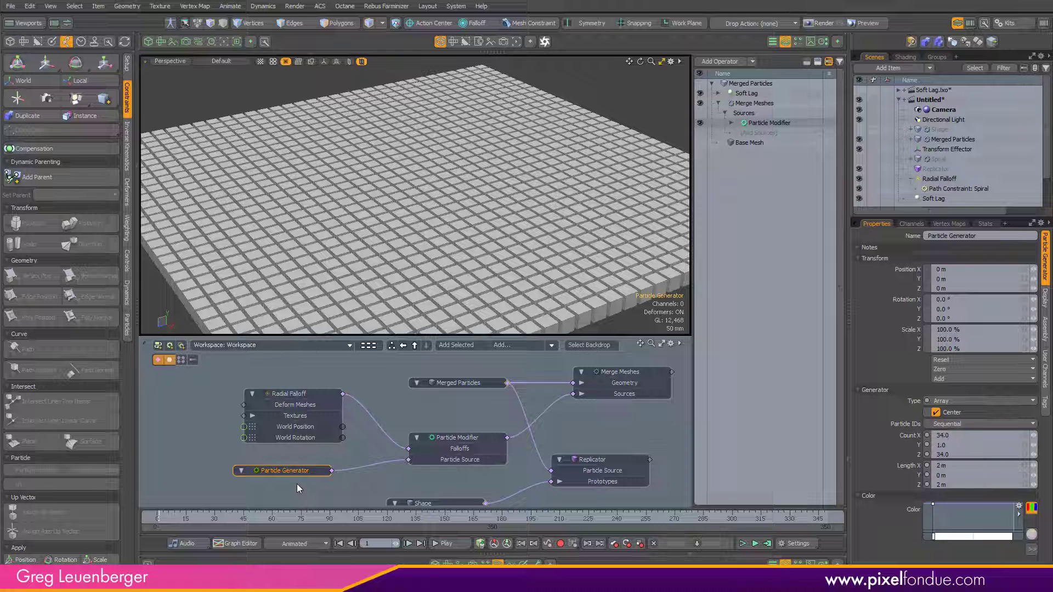
key(ctrl+Left)
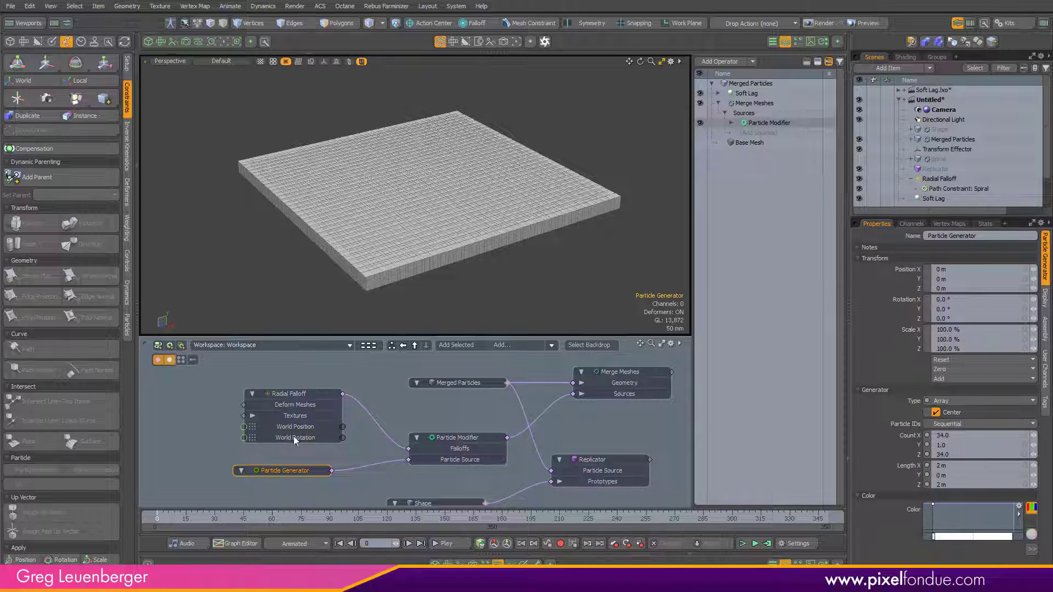
Step: Set the scene's Scene Start and Current Start frames to 1 in the timeline settings
click(166, 516)
click(800, 548)
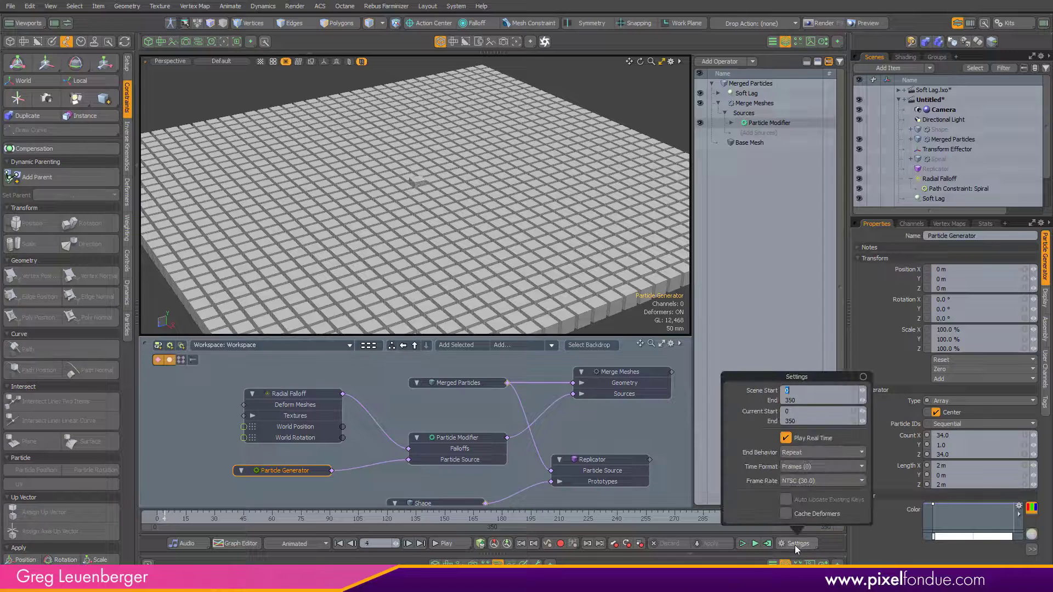
text(1)
key(Tab)
key(Tab)
text(1)
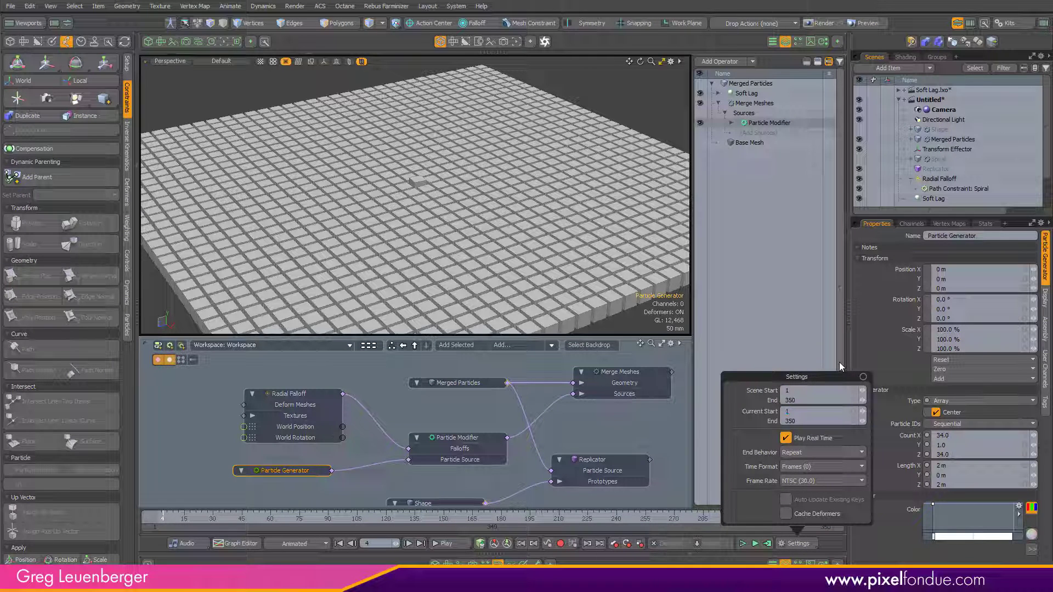
scroll(552, 234, down, 3)
alt+shift+drag(552, 234, 516, 212)
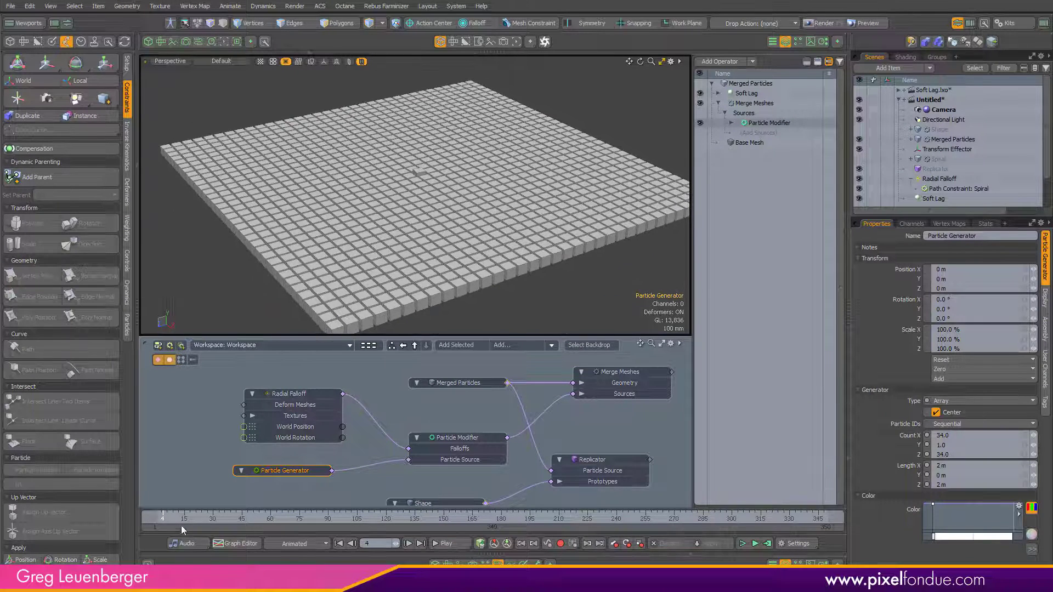
drag(182, 527, 144, 519)
scroll(475, 222, down, 3)
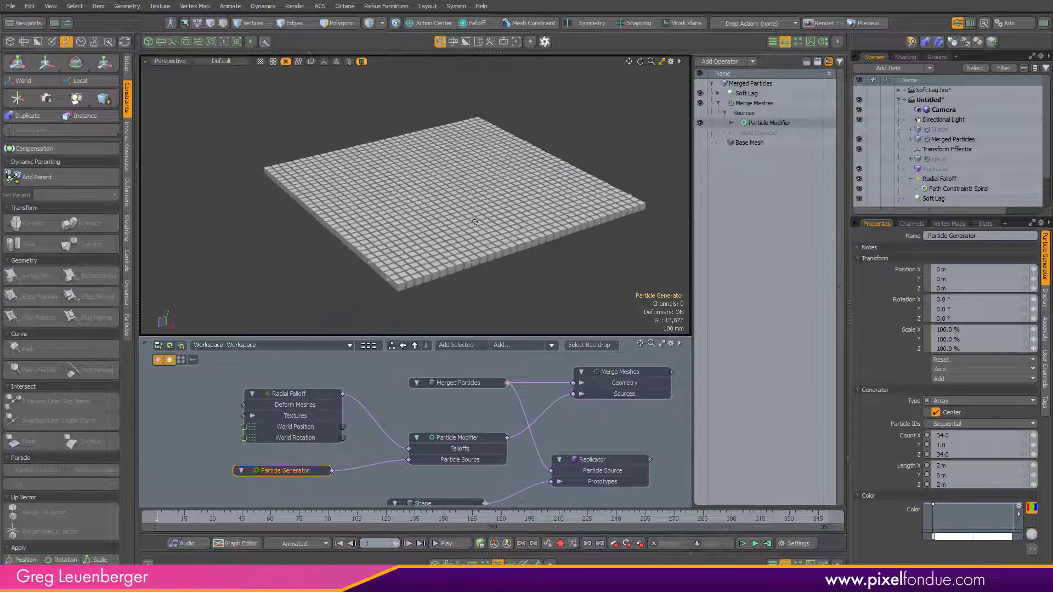
Step: Set the Soft Lag operation's strength to 25%
alt+shift+drag(475, 221, 453, 219)
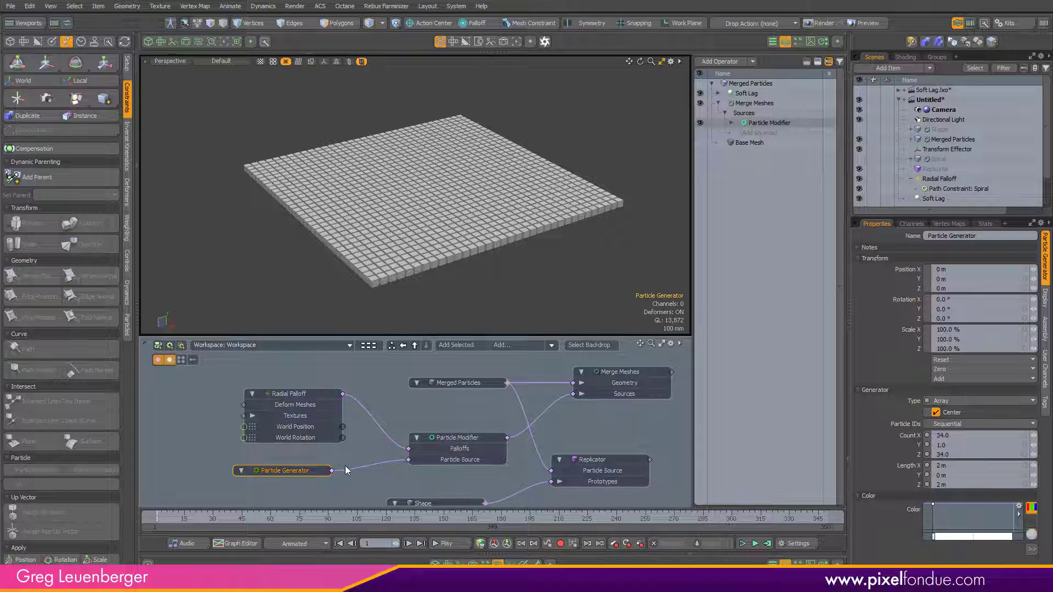
alt+drag(519, 389, 481, 326)
double_click(429, 391)
alt+drag(476, 362, 431, 414)
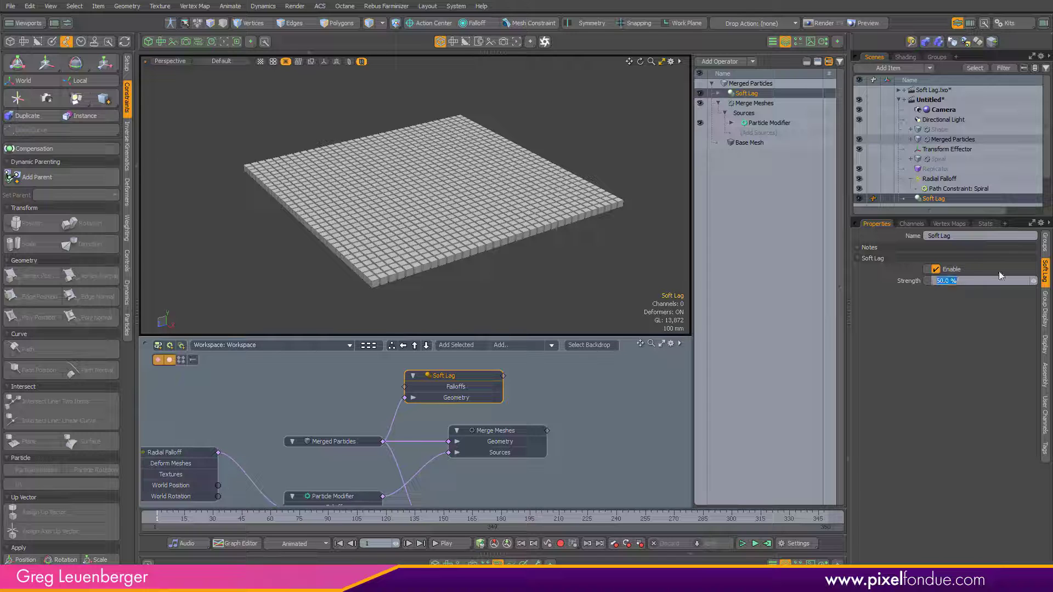
text(25)
key(Return)
Step: Play back the animation to review the soft-lag effect at 25% strength
mouse_move(475, 211)
alt+shift+mouse_down()
mouse_move(465, 205)
mouse_move(475, 210)
alt+shift+mouse_up()
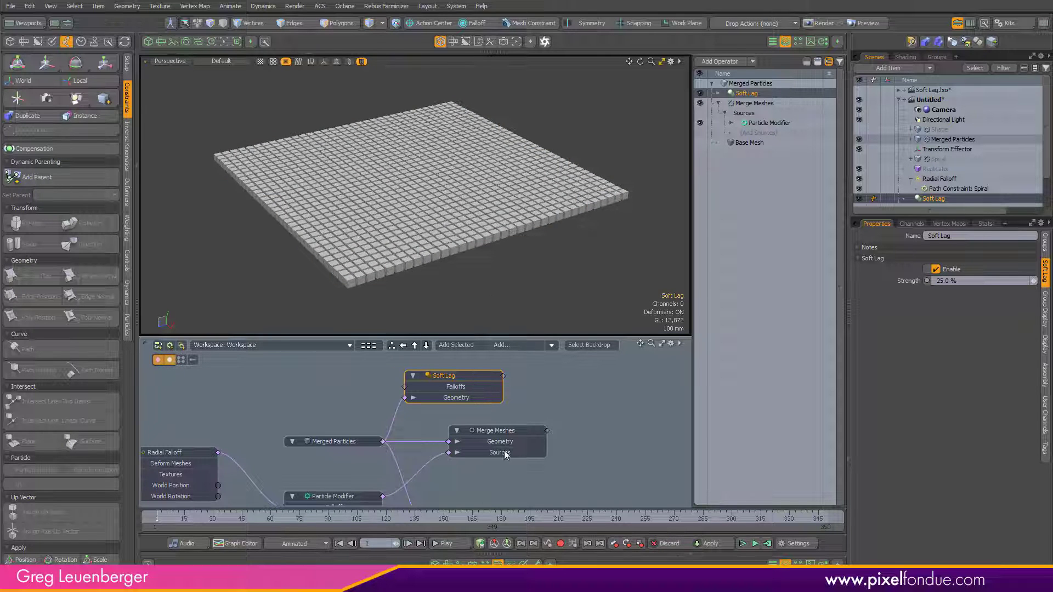
click(446, 543)
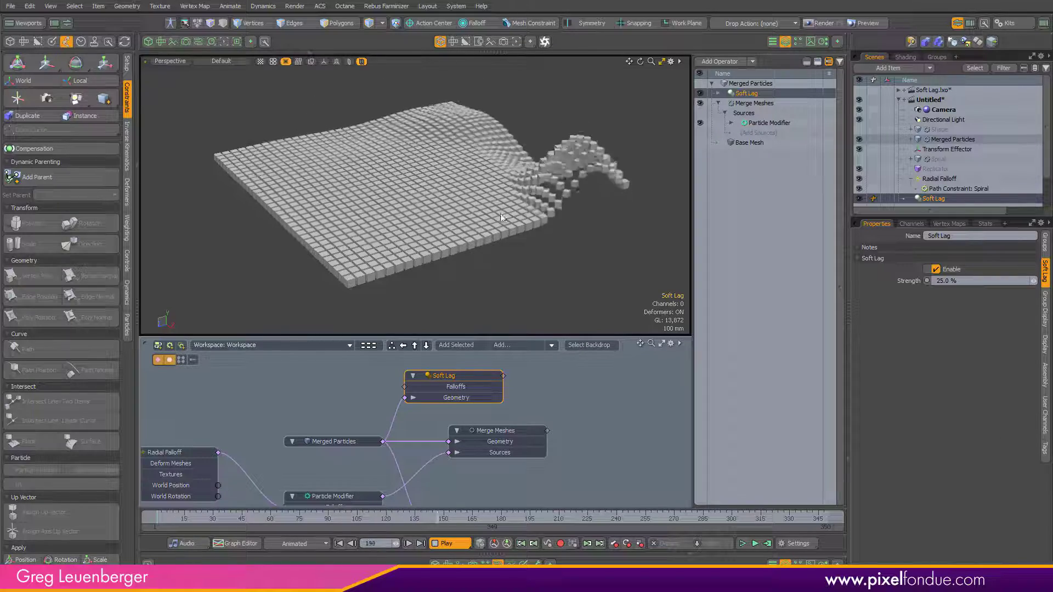
click(447, 543)
Step: Return to the first frame and set the Soft Lag strength to 15%
drag(488, 518, 145, 486)
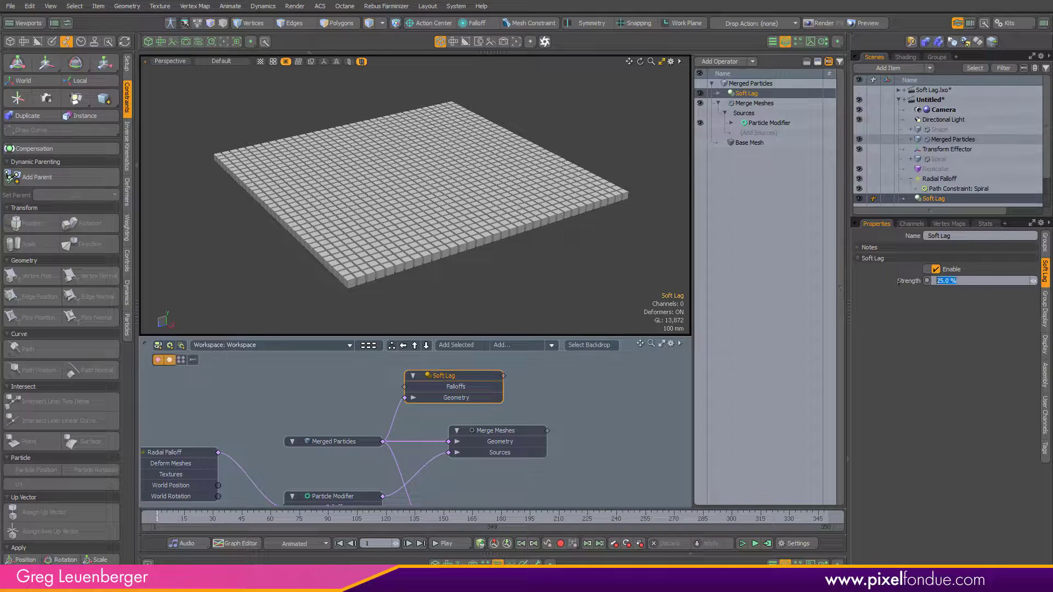
text(15)
key(Return)
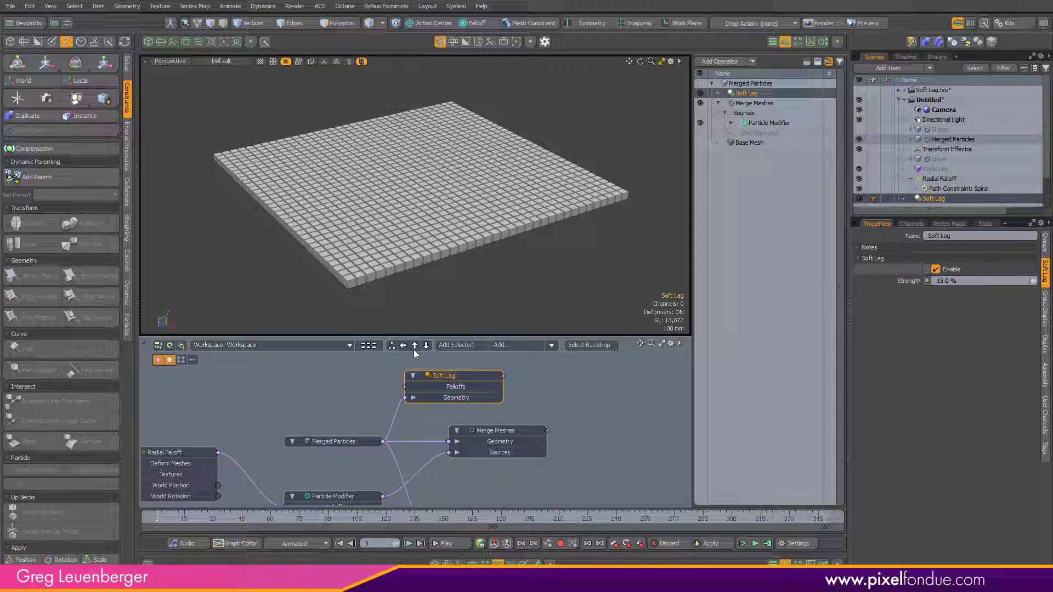
Step: Play back the animation at 15% strength and rewind to the start
click(448, 545)
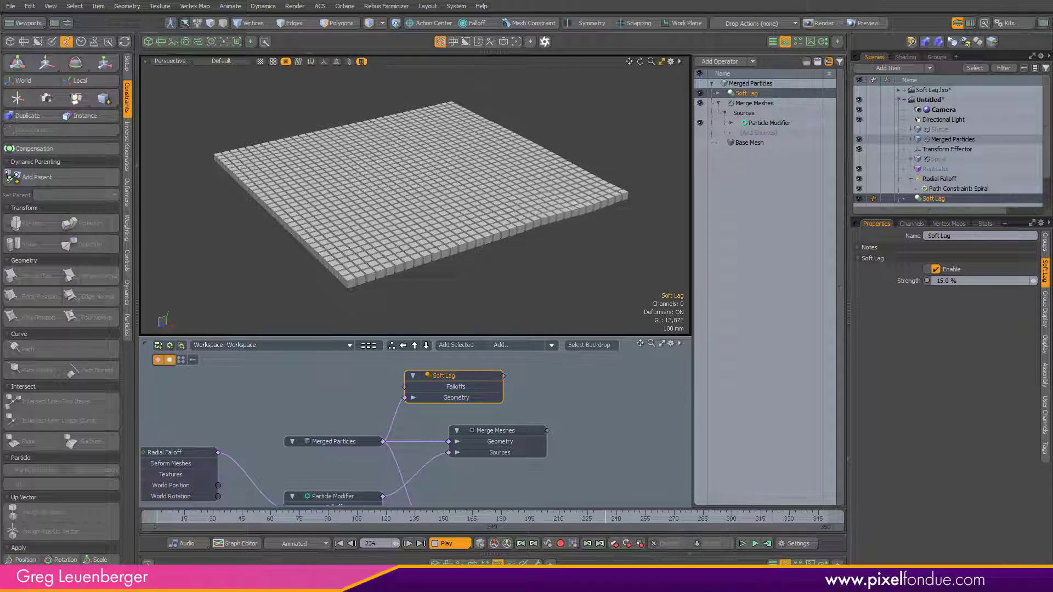
click(457, 544)
drag(461, 518, 157, 518)
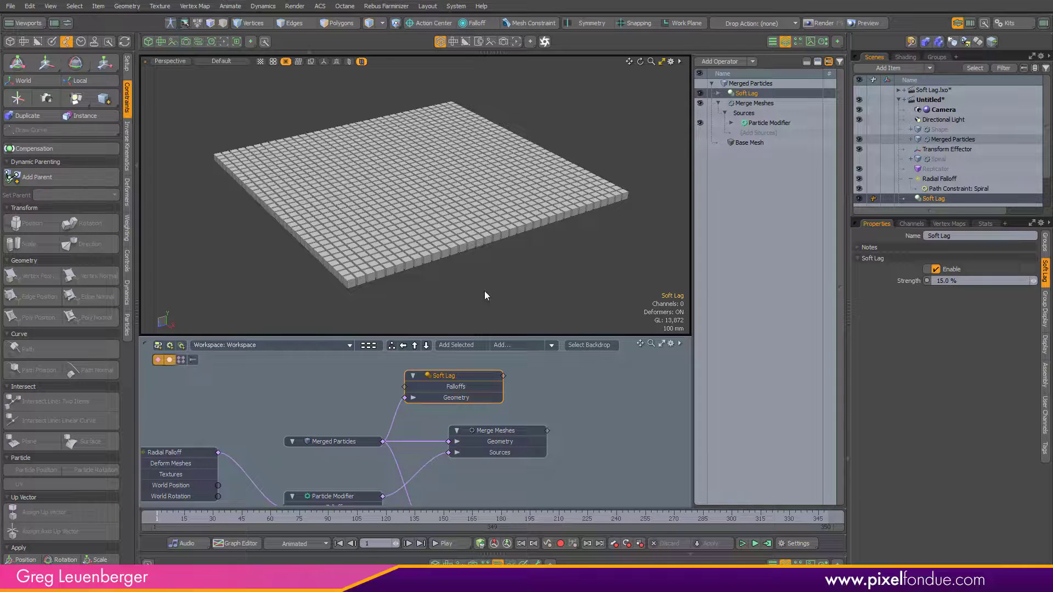
Step: Switch the viewport shading style to Advanced
click(233, 61)
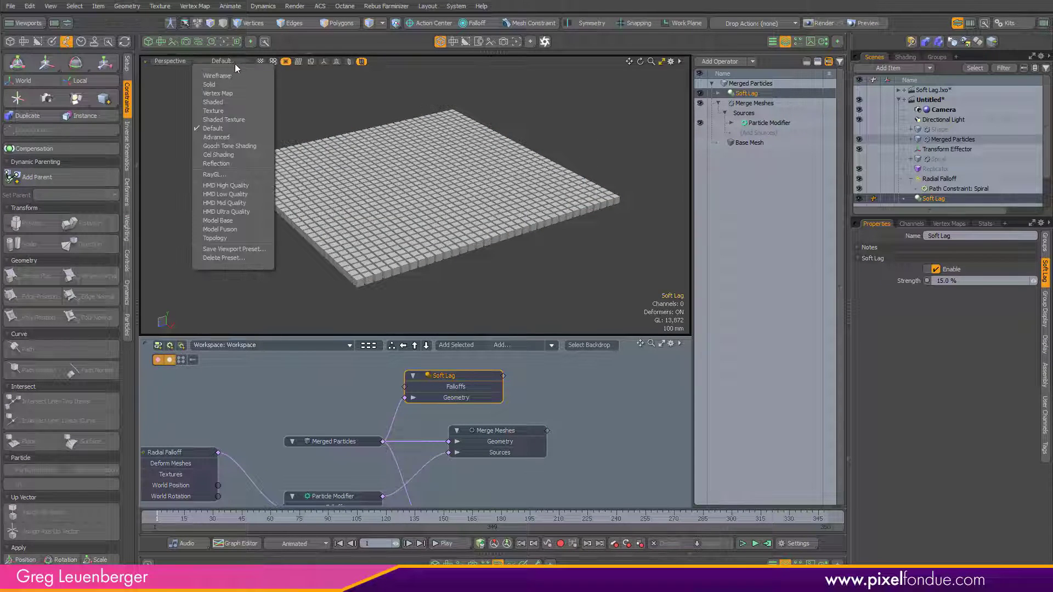
click(217, 137)
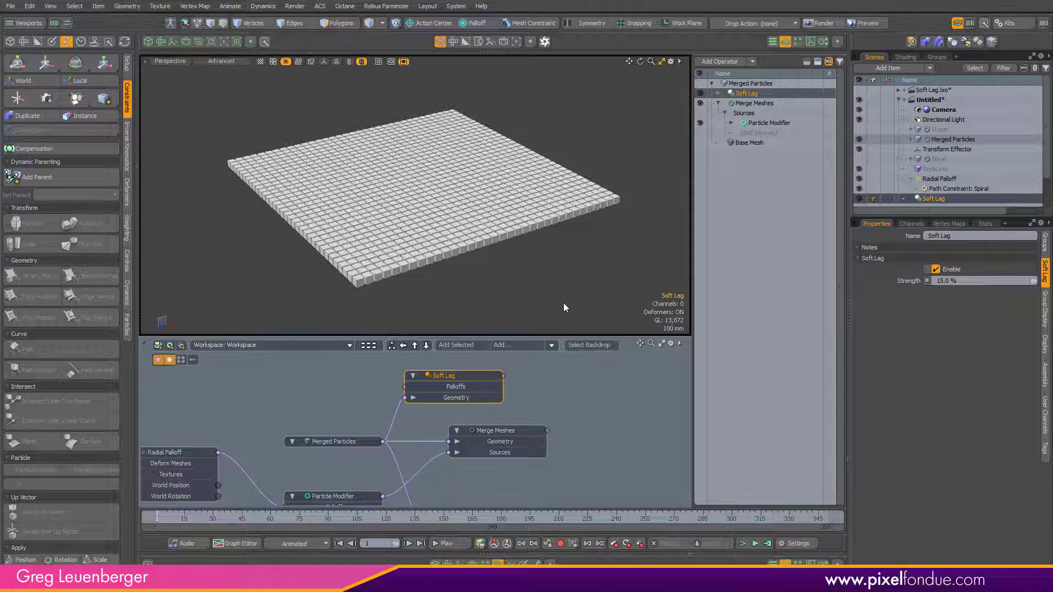
alt+shift+drag(541, 271, 528, 277)
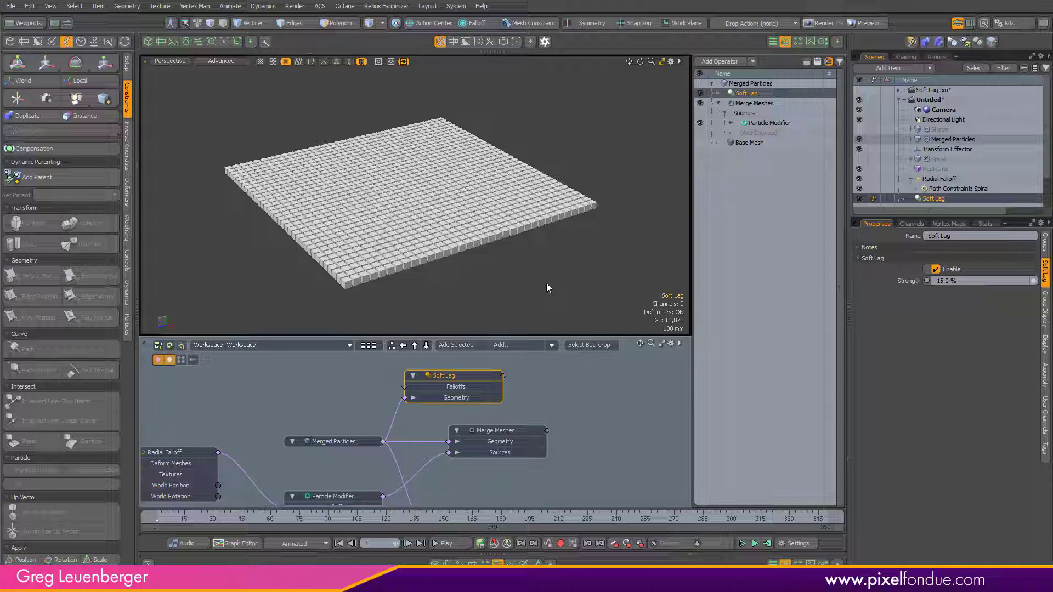
Step: Select the Shape prototype mesh and add a Sphere mesh operation to it
click(732, 224)
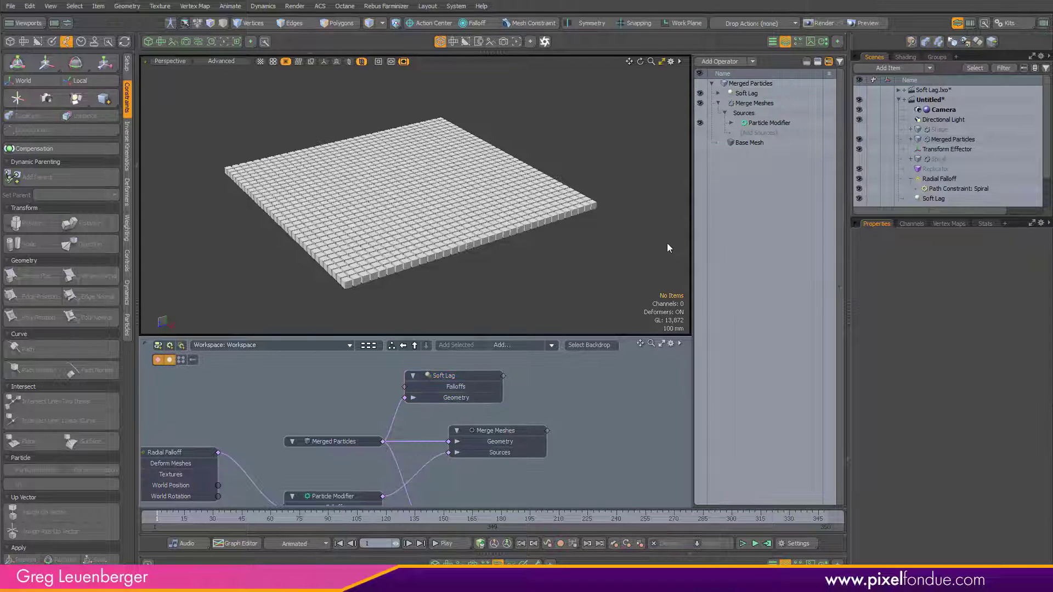
click(950, 130)
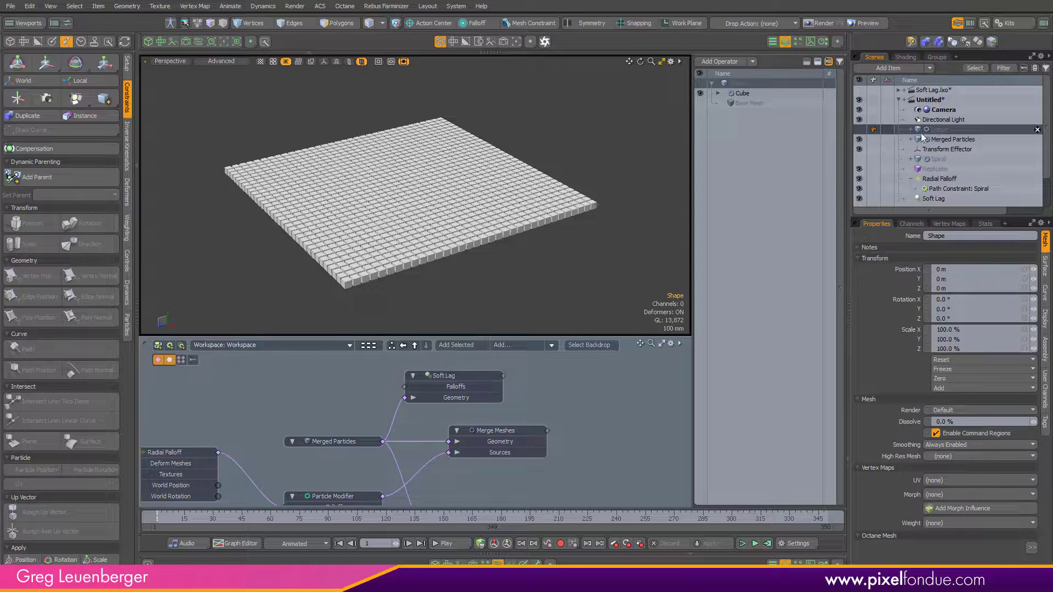
right_click(933, 130)
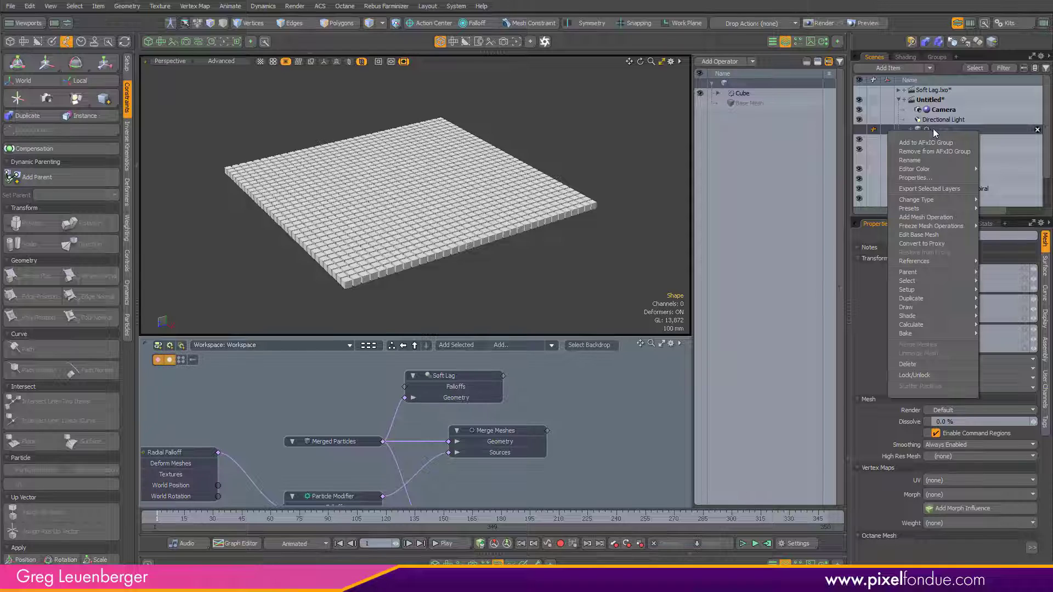
mouse_move(932, 317)
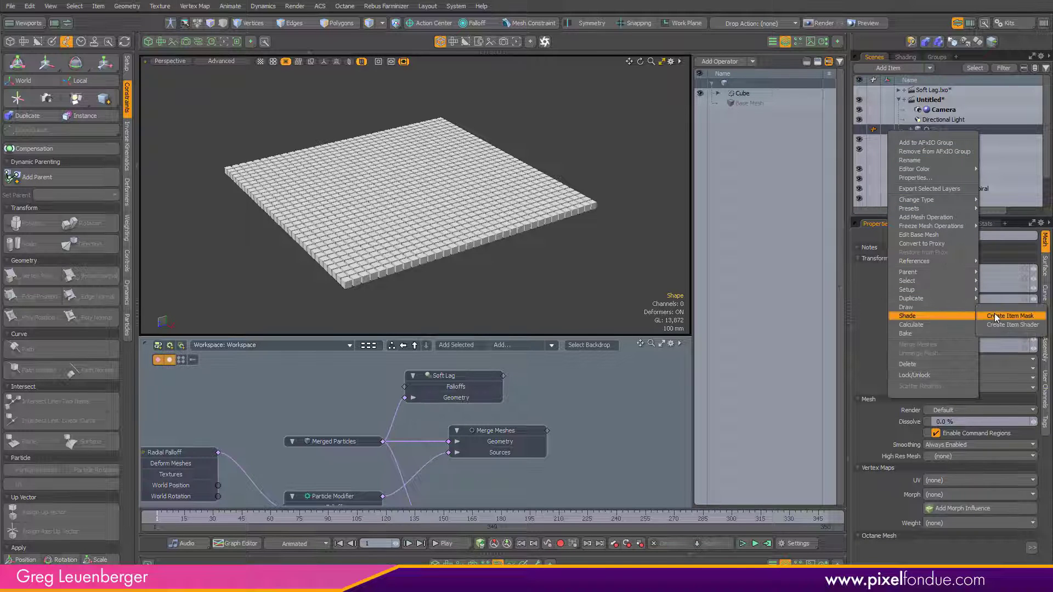
click(943, 73)
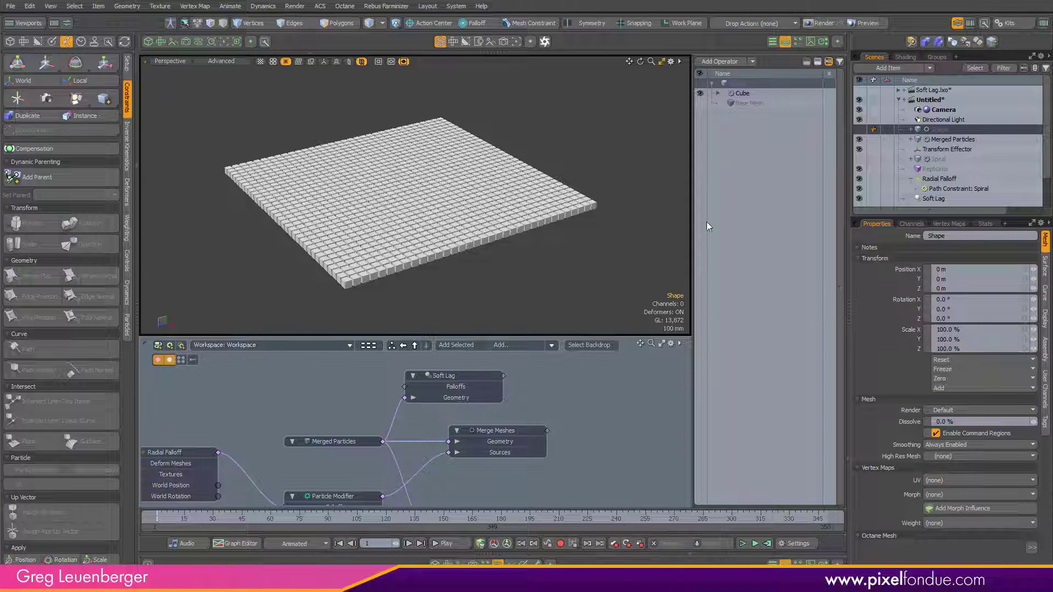
scroll(423, 229, up, 2)
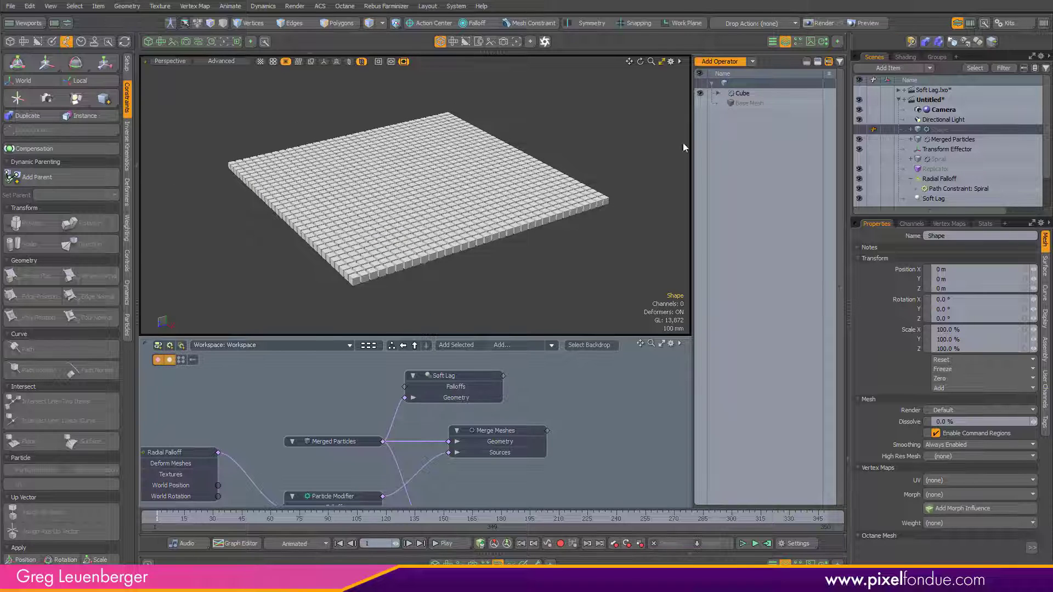
click(720, 61)
drag(585, 0, 583, 27)
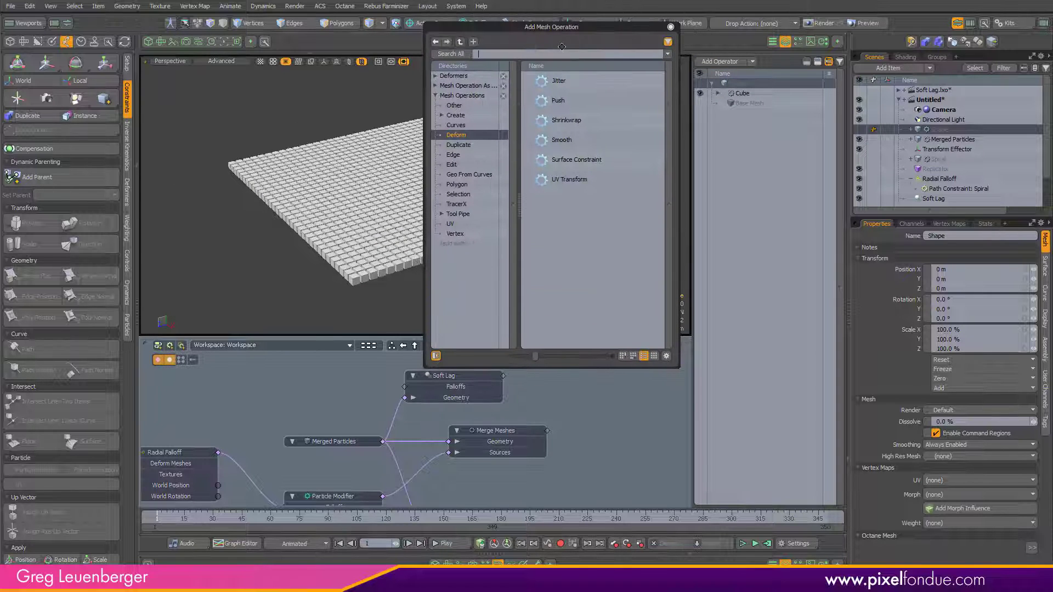
text(sphere)
key(Return)
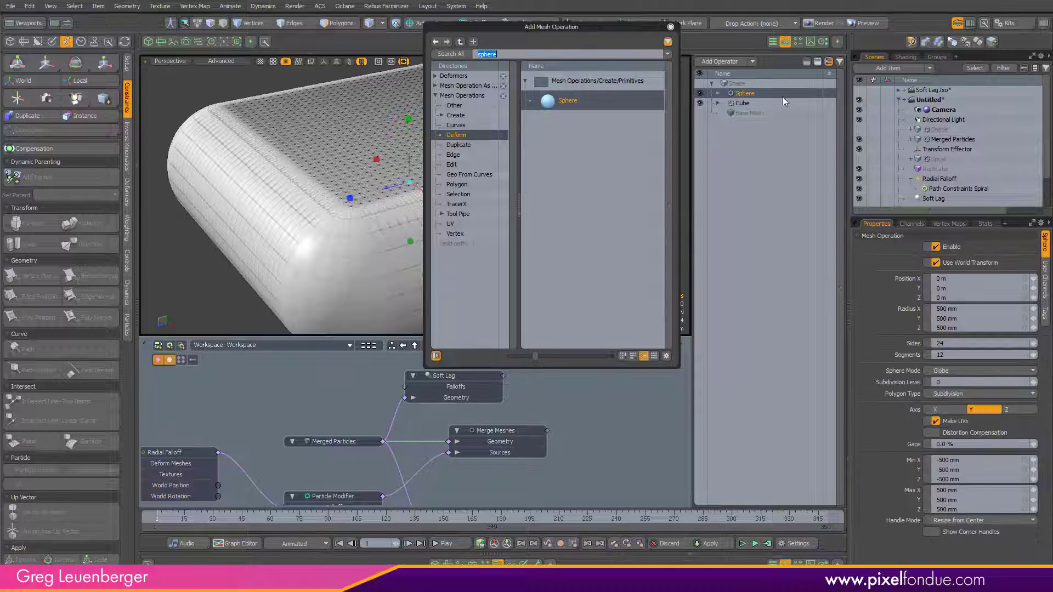
click(701, 102)
click(670, 27)
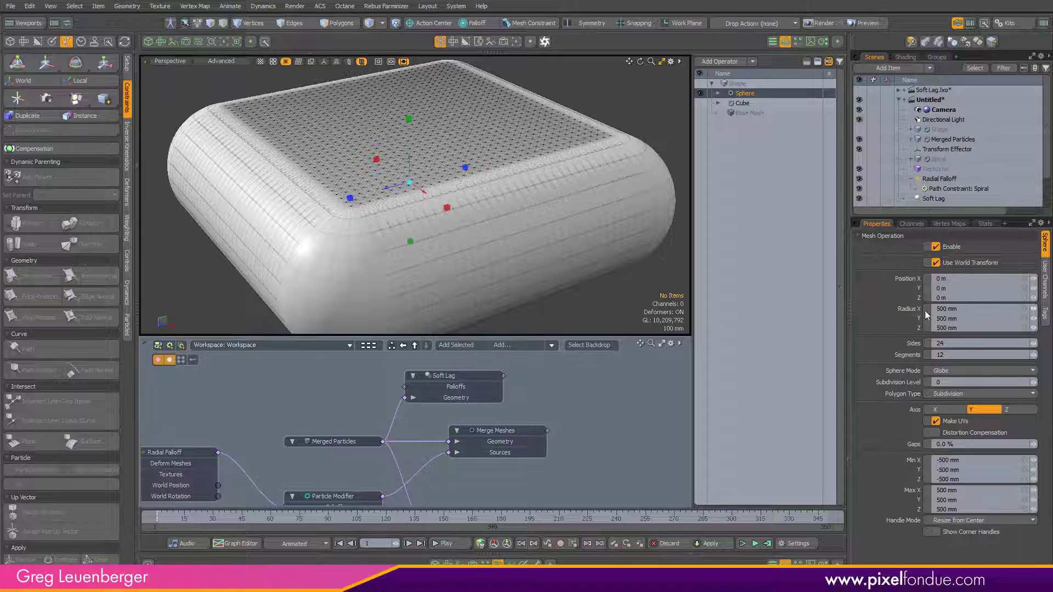
Step: Set the sphere's Radius X, Y and Z together to 40 mm
click(902, 309)
shift+click(905, 326)
key(c)
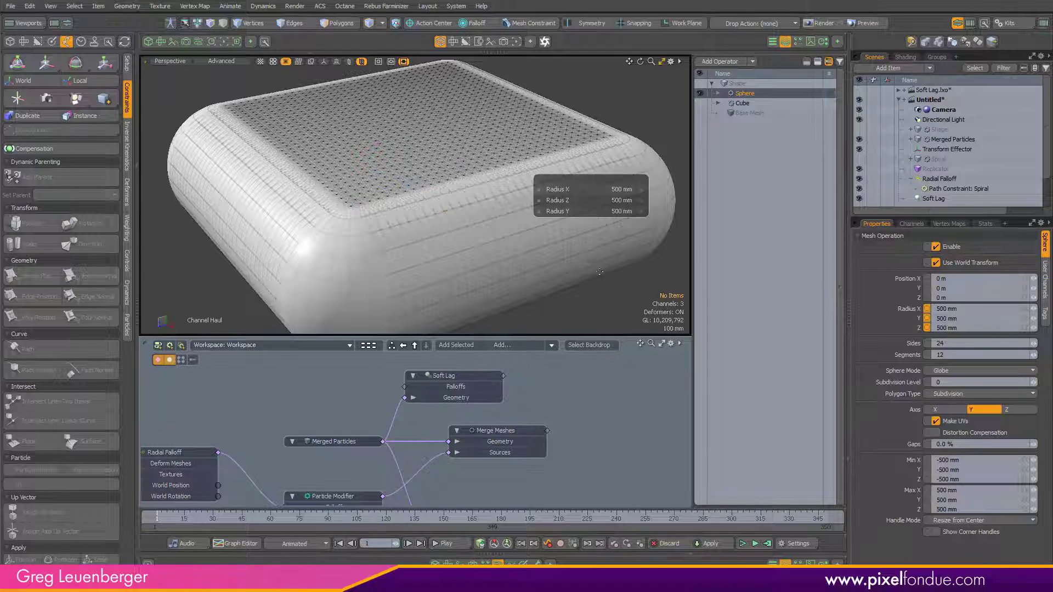
drag(599, 271, 574, 272)
scroll(444, 263, up, 2)
alt+drag(442, 267, 440, 300)
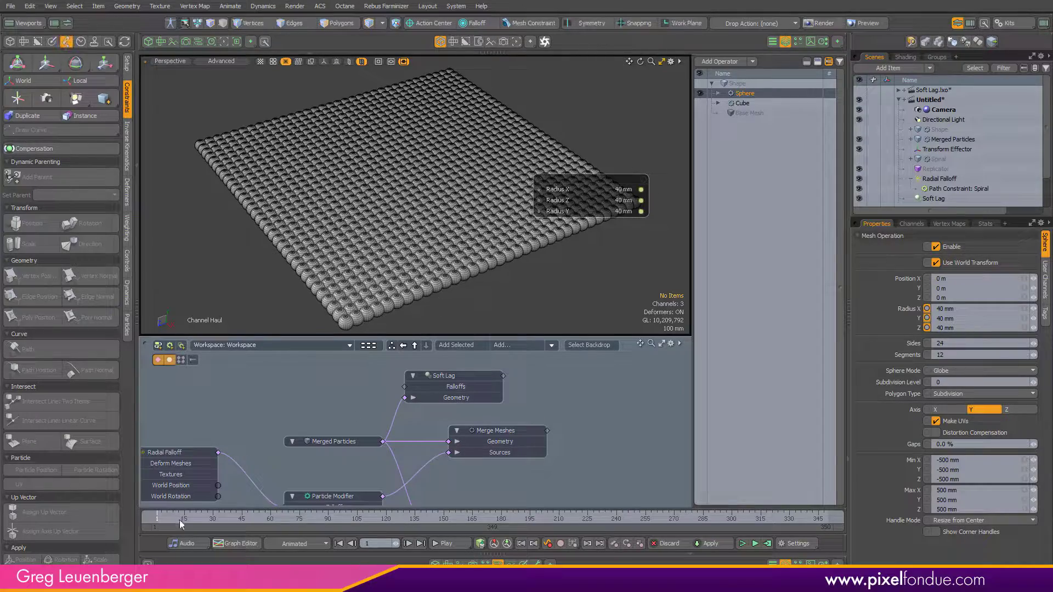
Step: Inspect the sphere particle array in the viewport from different angles
mouse_move(158, 517)
mouse_down()
mouse_move(548, 517)
mouse_move(157, 518)
mouse_up()
scroll(466, 240, up, 5)
scroll(466, 241, down, 5)
alt+drag(403, 311, 421, 246)
key(space)
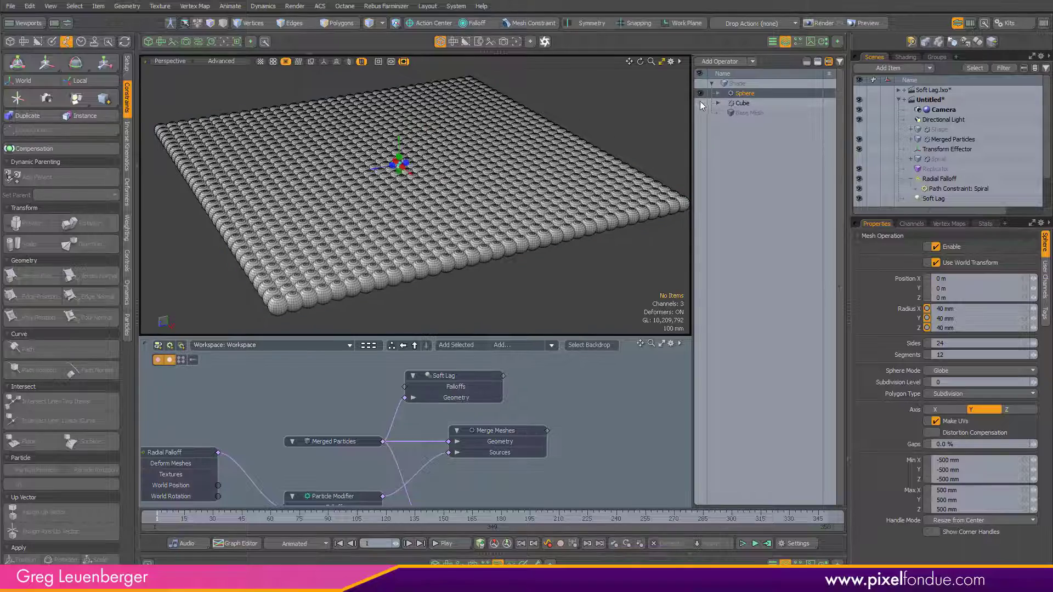
click(700, 94)
click(700, 94)
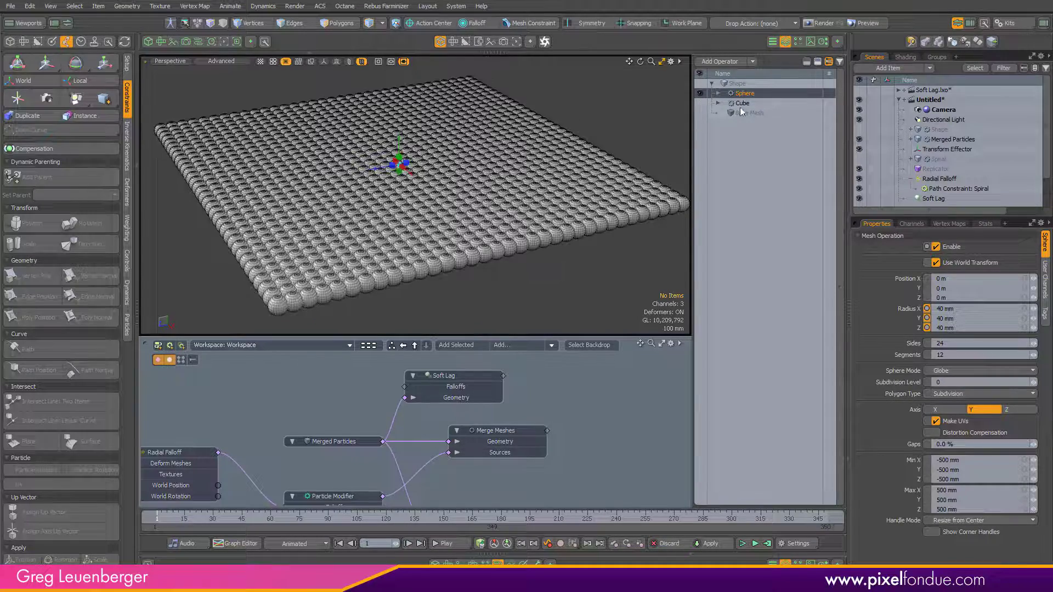
alt+drag(559, 239, 507, 391)
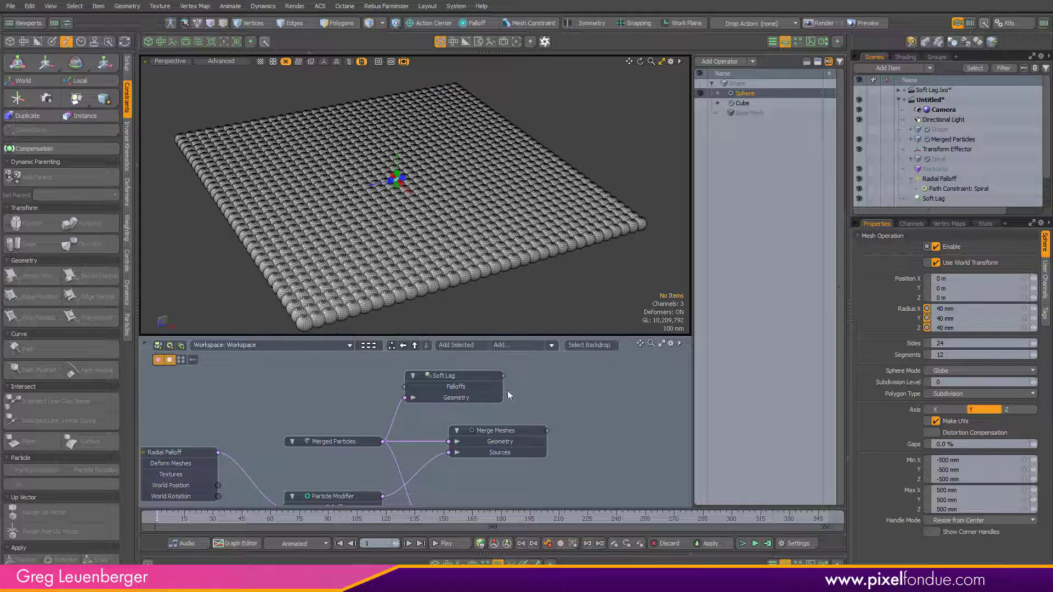
Step: Add a Material Tag mesh operation to the Shape prototype mesh
click(720, 62)
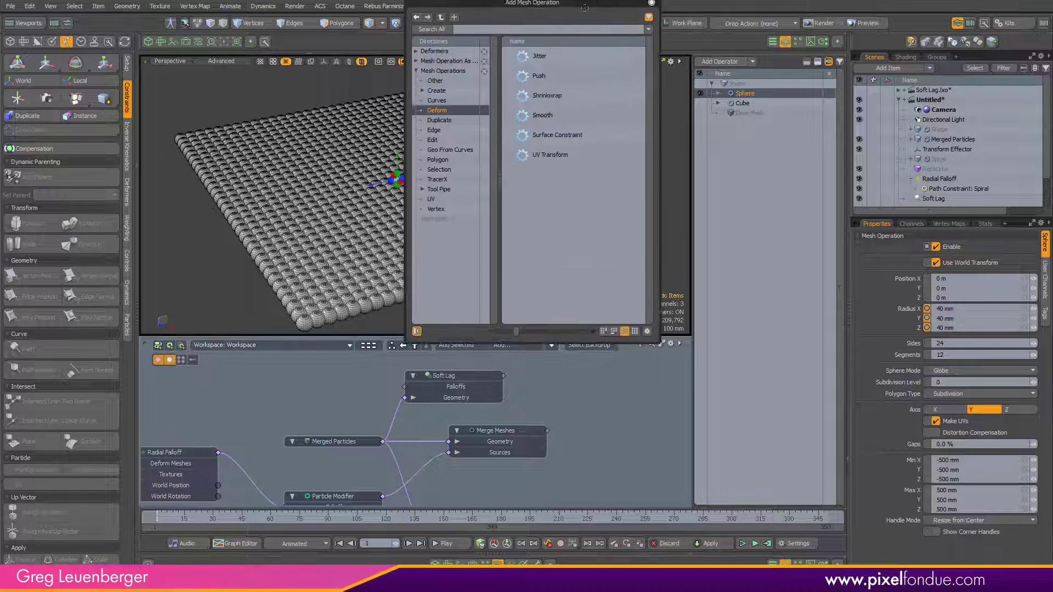
text(set)
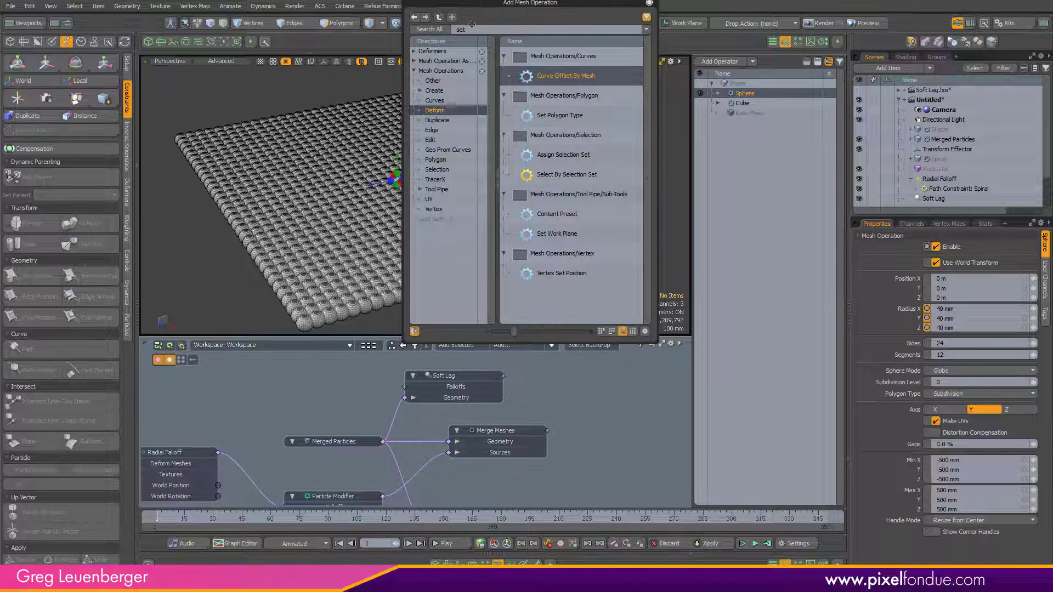
text(mater)
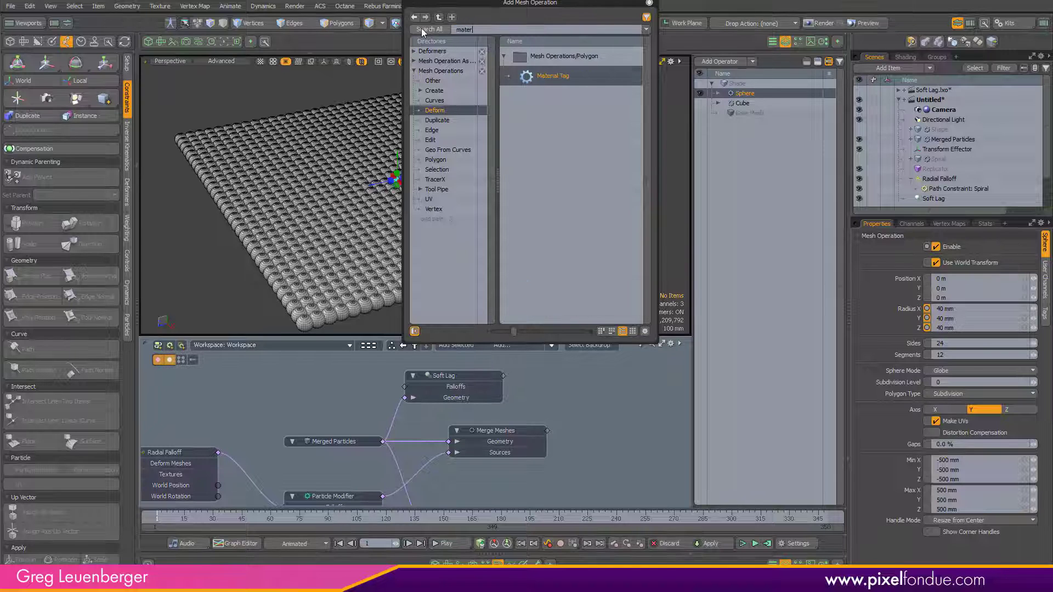
key(Return)
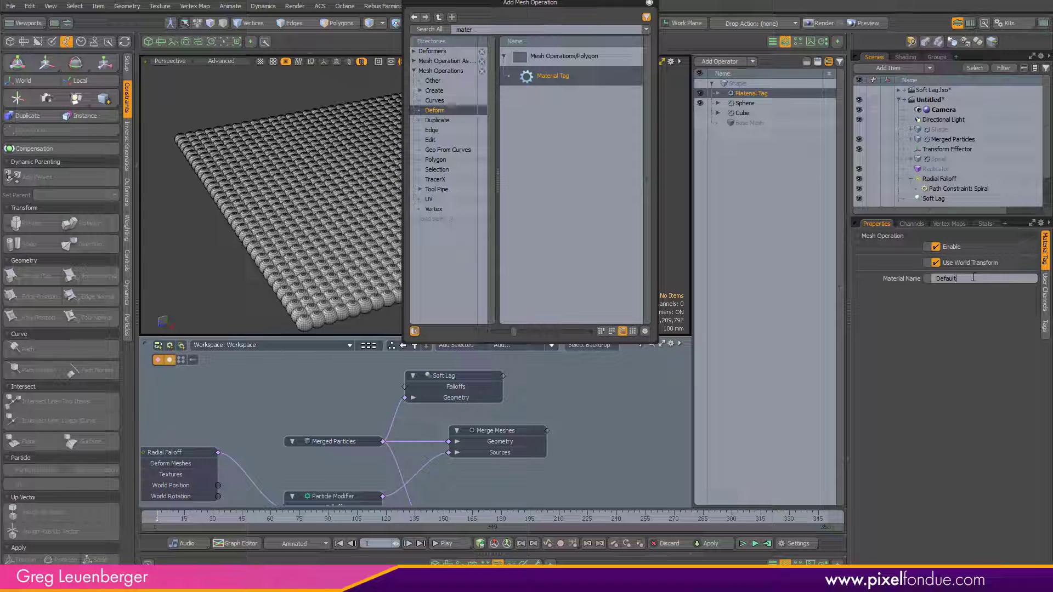
Step: Set the Material Tag's material name to prototype and close the operation browser
double_click(973, 278)
text(protot)
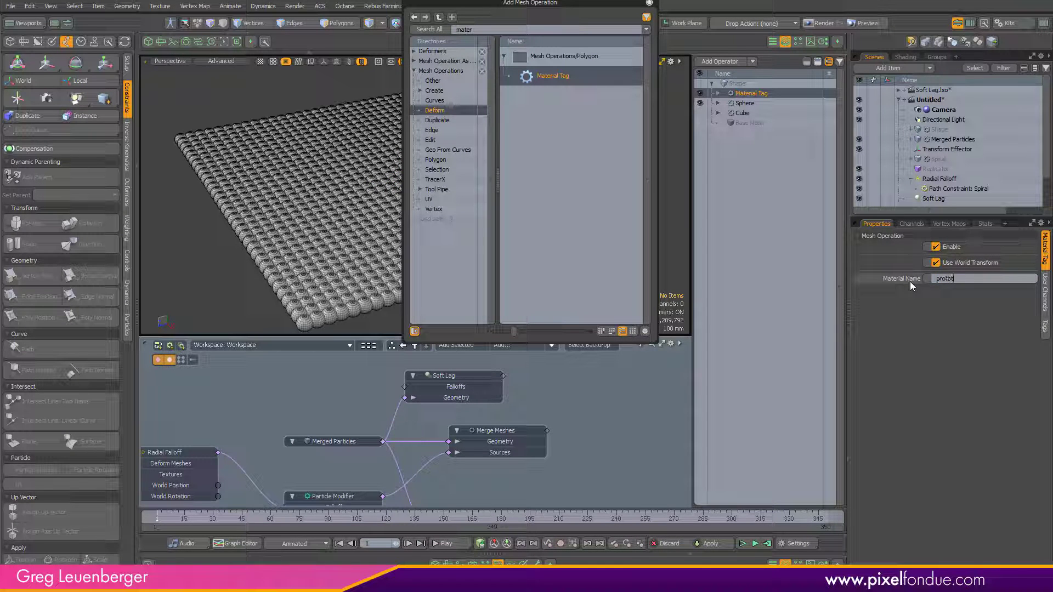
text(ype)
key(Return)
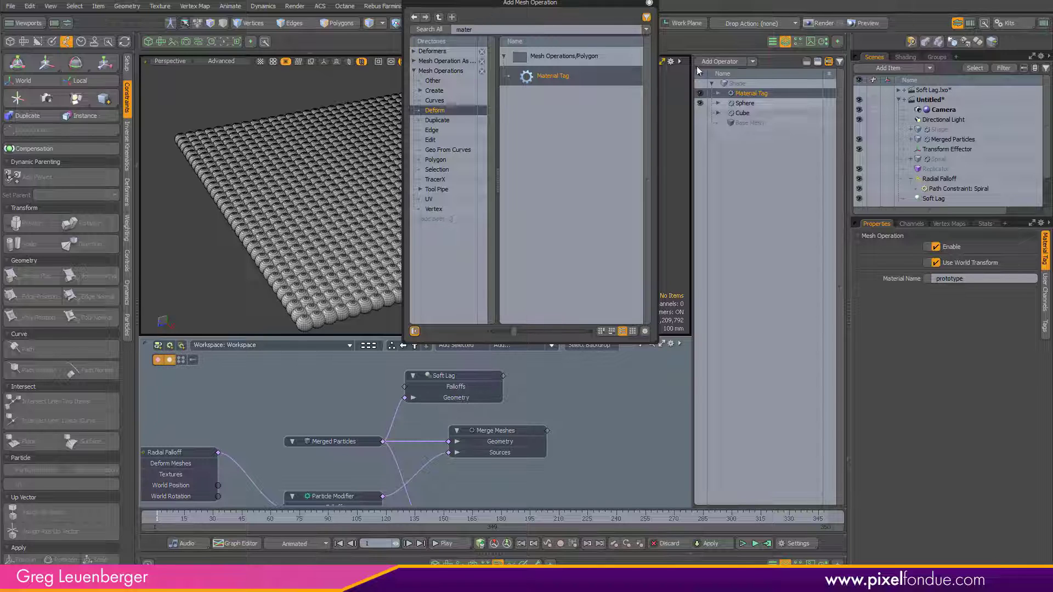
click(649, 3)
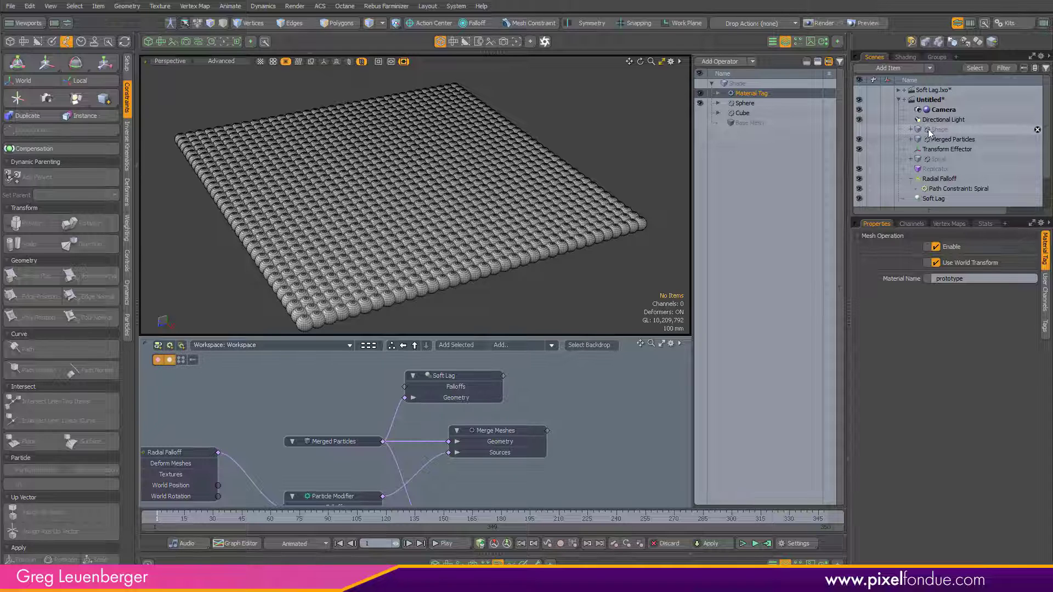
Step: Add a Group layer to the shader tree
click(911, 130)
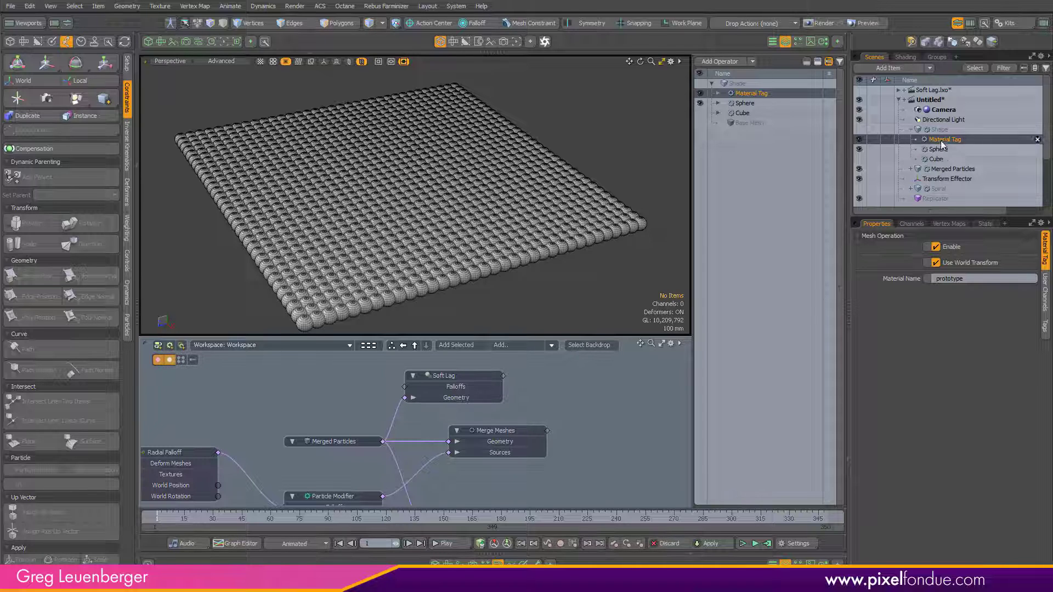
click(908, 58)
click(955, 81)
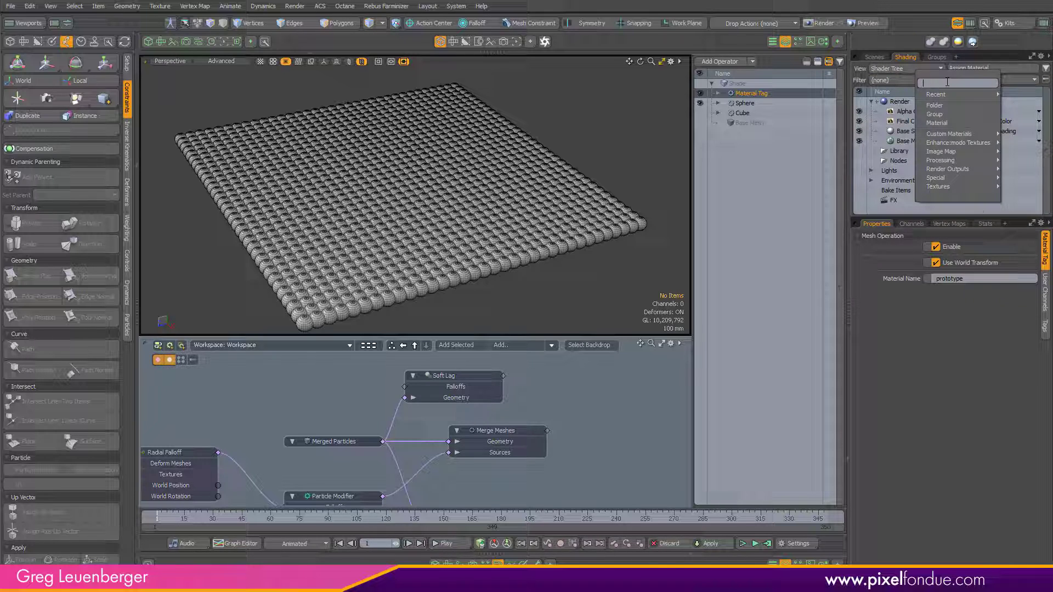
click(934, 114)
click(944, 339)
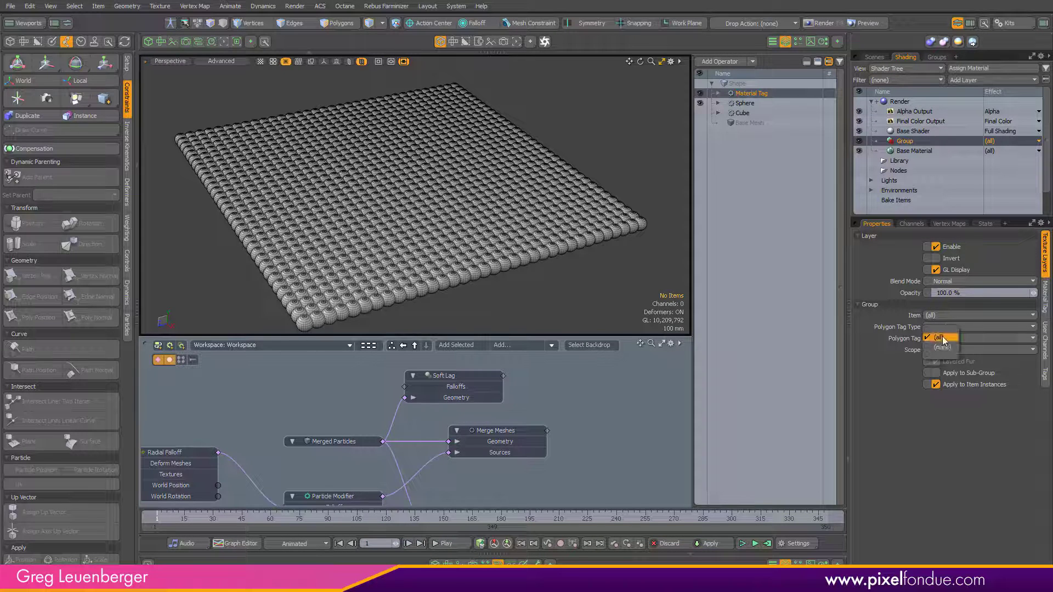
click(943, 338)
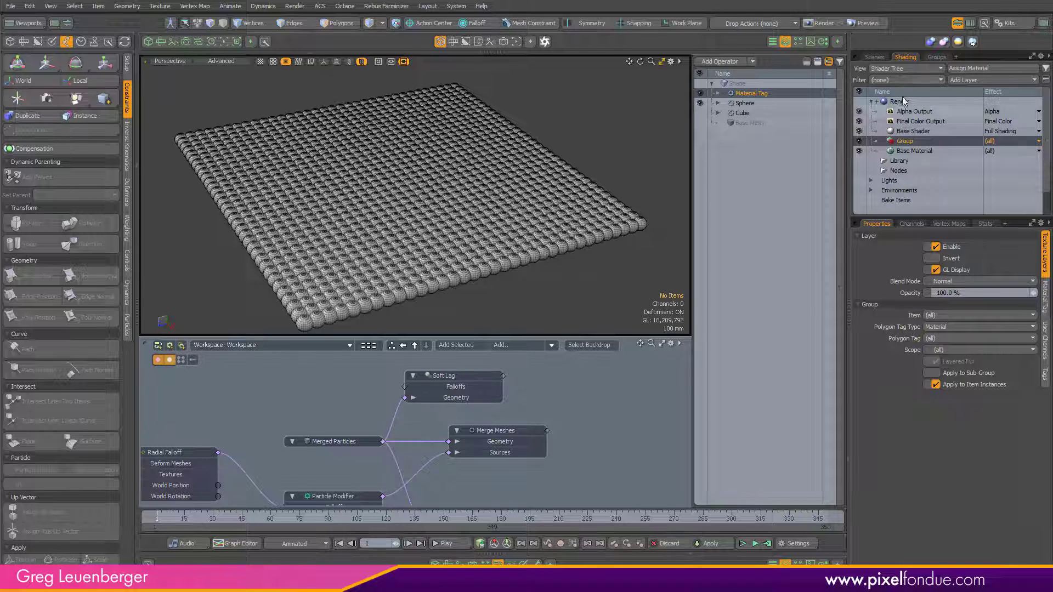
Step: Set the new group's Polygon Tag to the prototype material tag
click(874, 57)
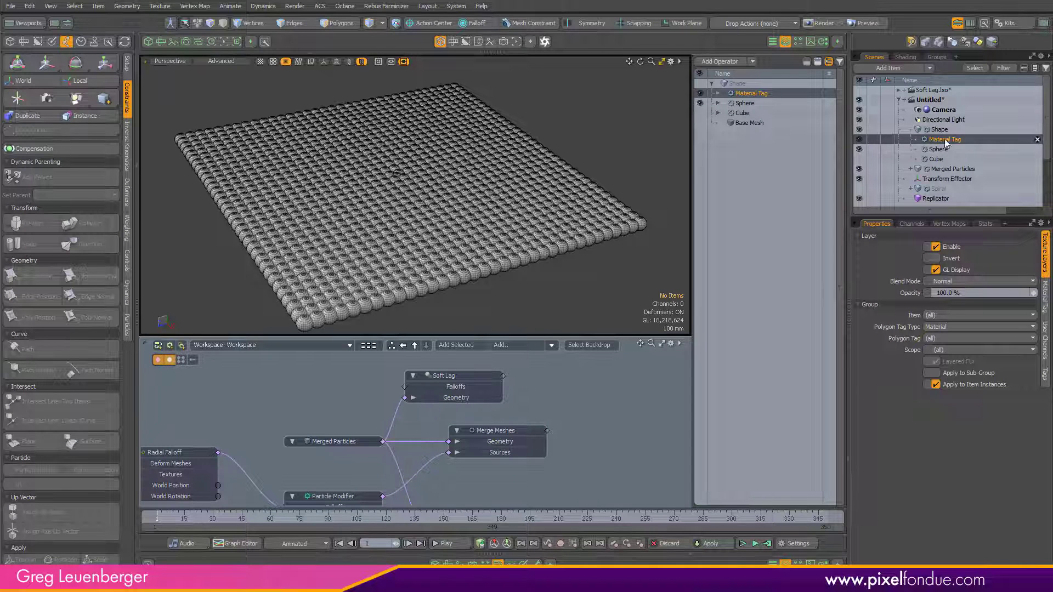
click(905, 57)
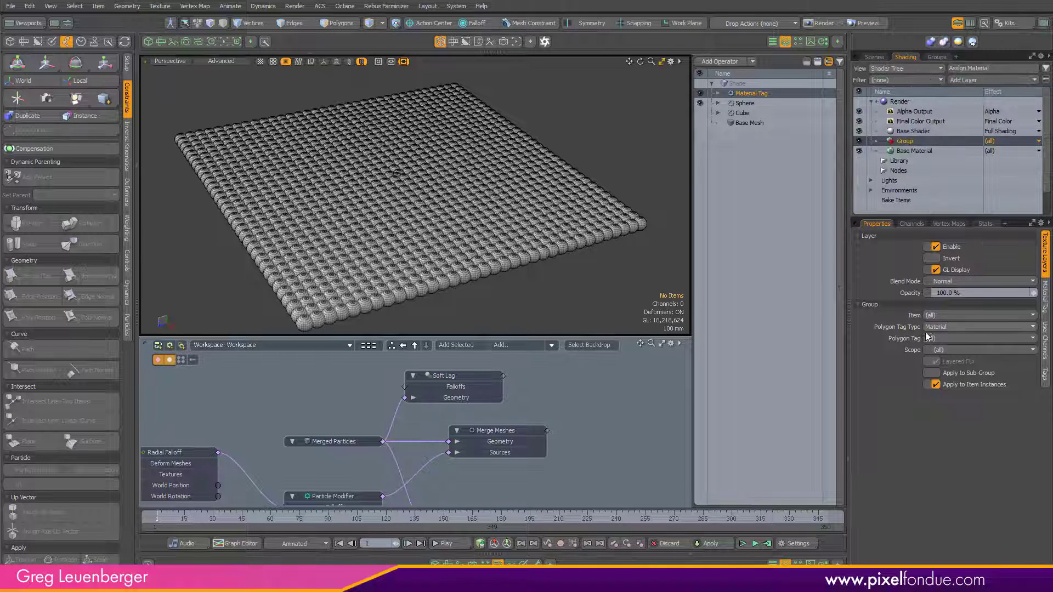
click(942, 338)
click(942, 337)
click(914, 149)
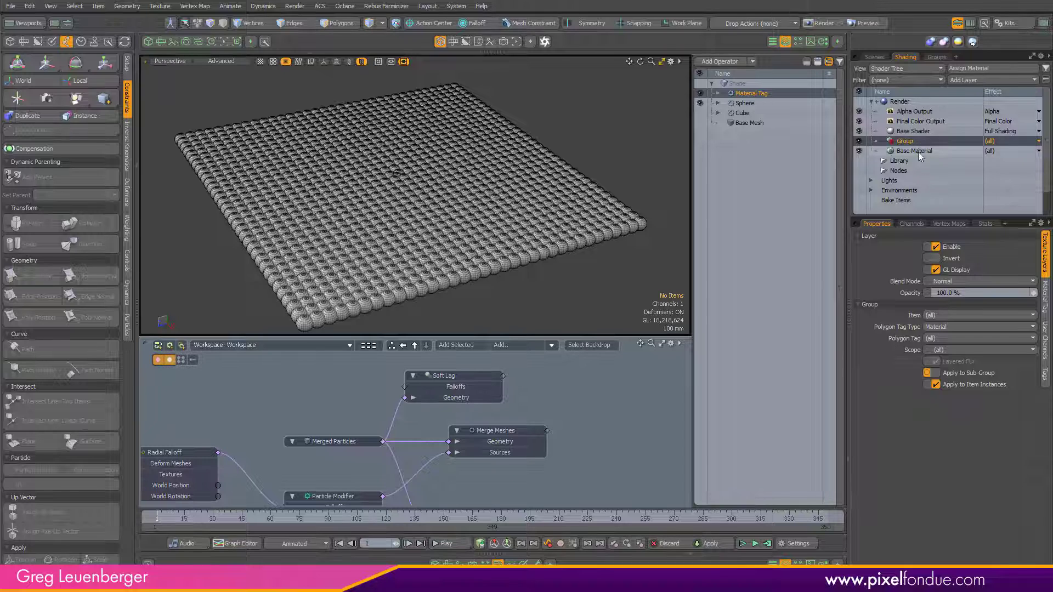
click(911, 144)
click(943, 338)
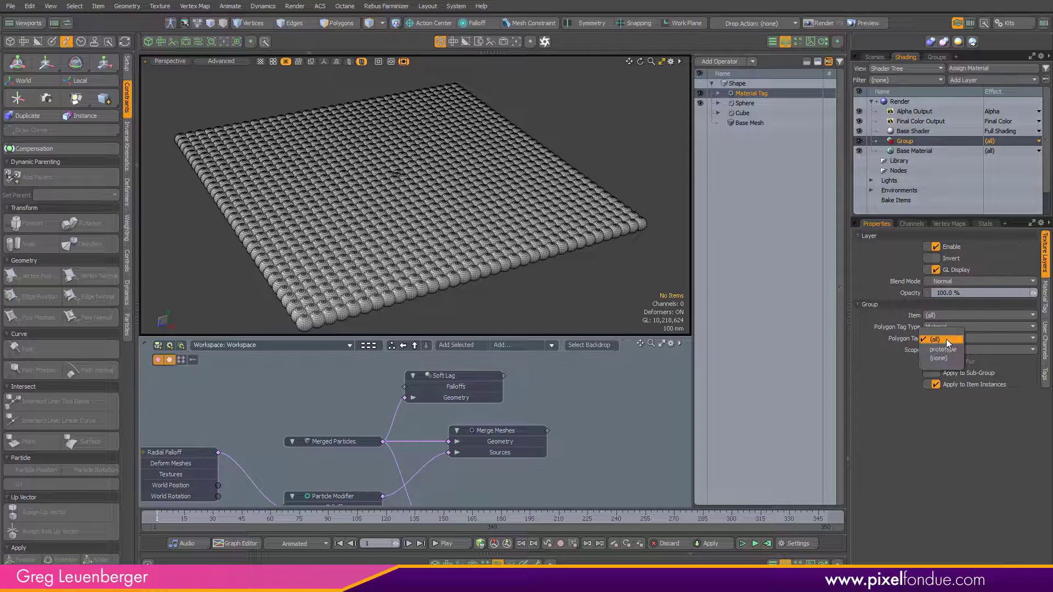
click(938, 360)
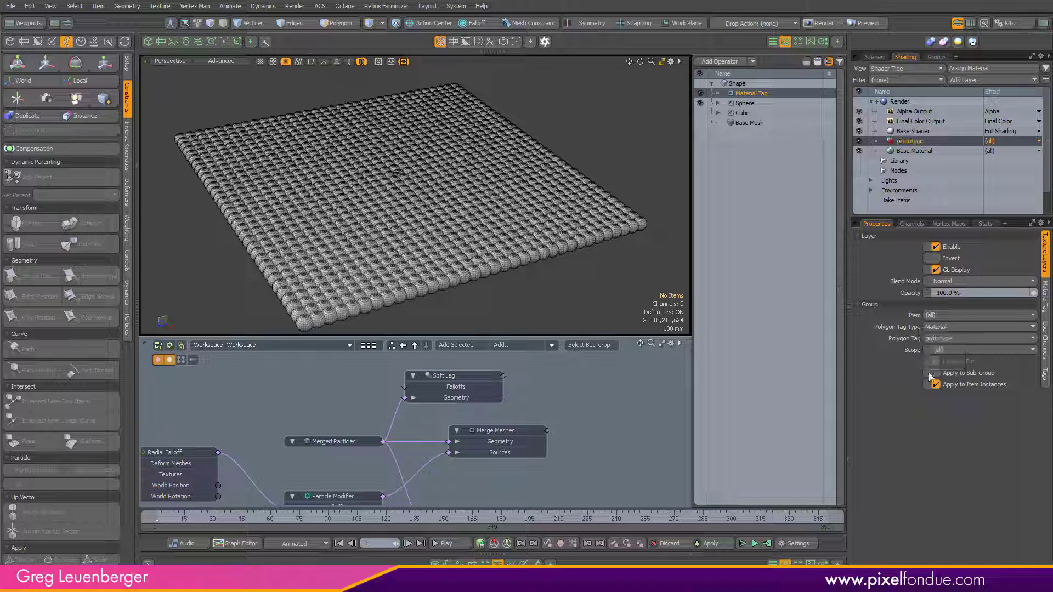
Step: Add a Material layer inside the prototype group
click(875, 57)
click(860, 139)
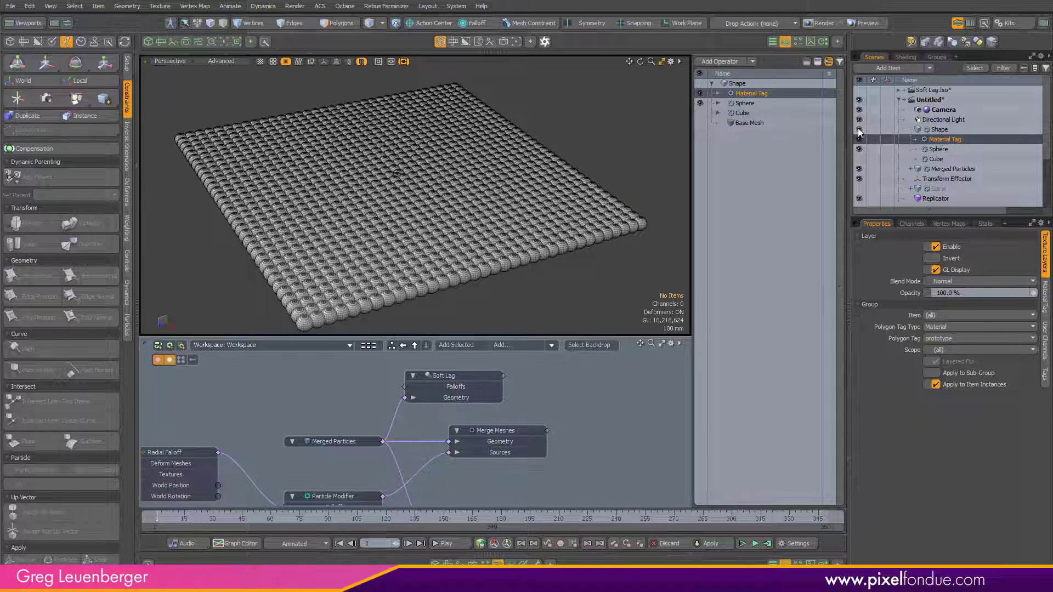
click(724, 147)
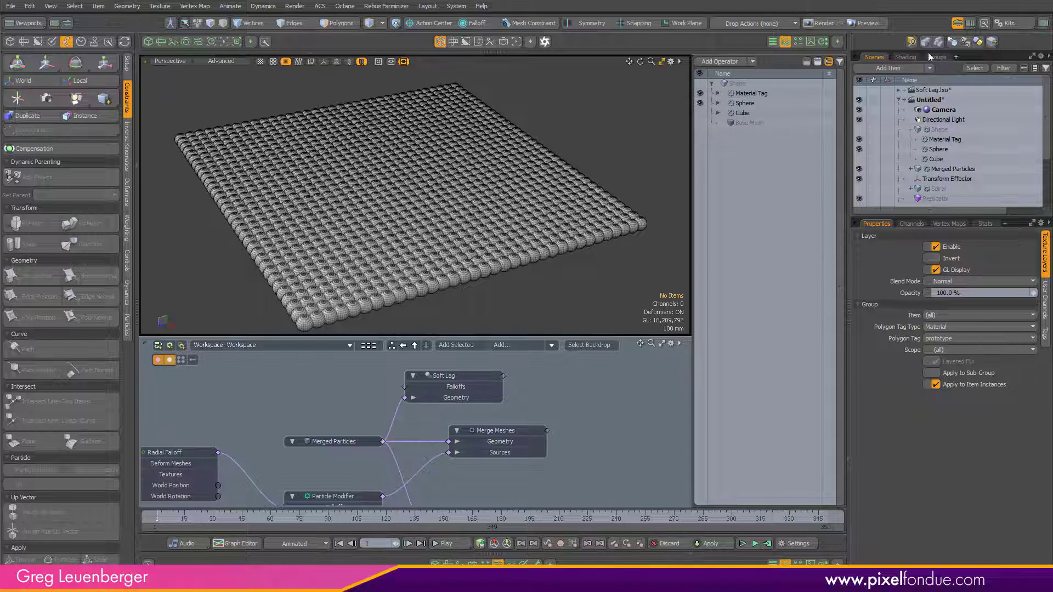
click(903, 57)
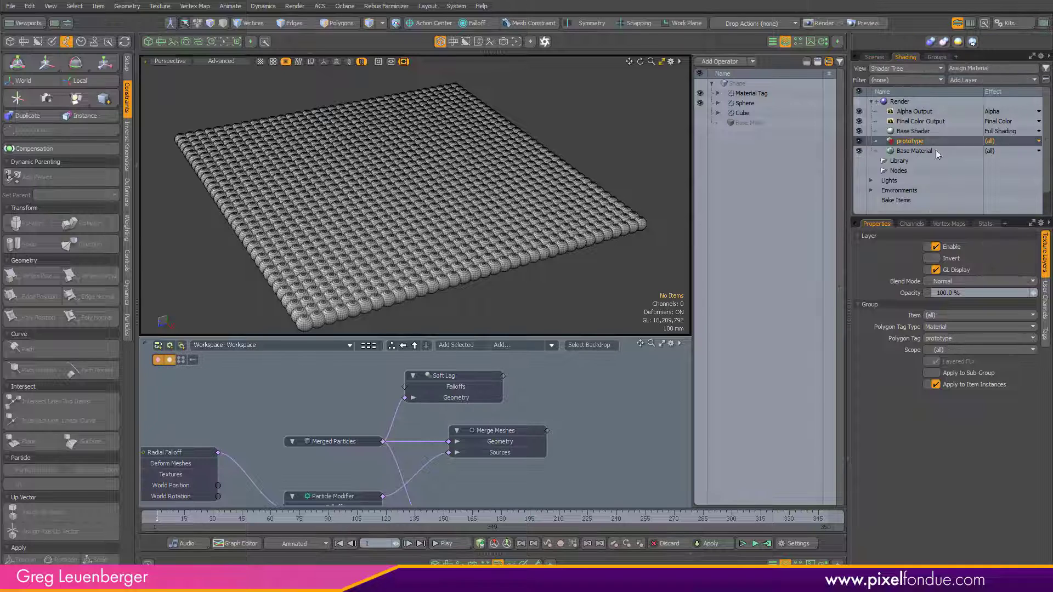
click(971, 80)
click(958, 121)
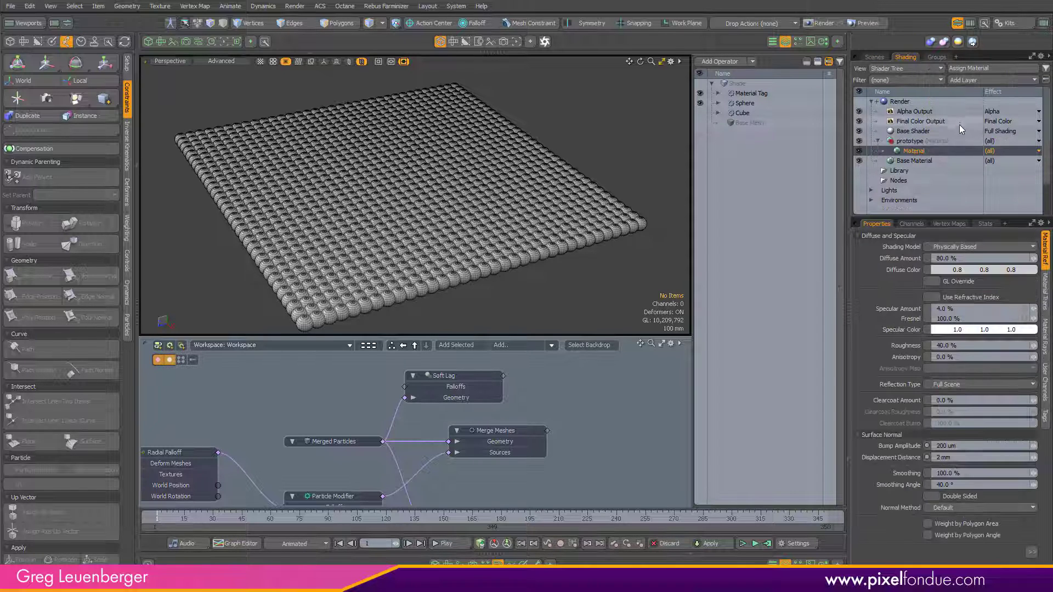
Step: Set the material's Diffuse Color to pink (0.8, 0.32, 0.54)
click(926, 270)
click(724, 224)
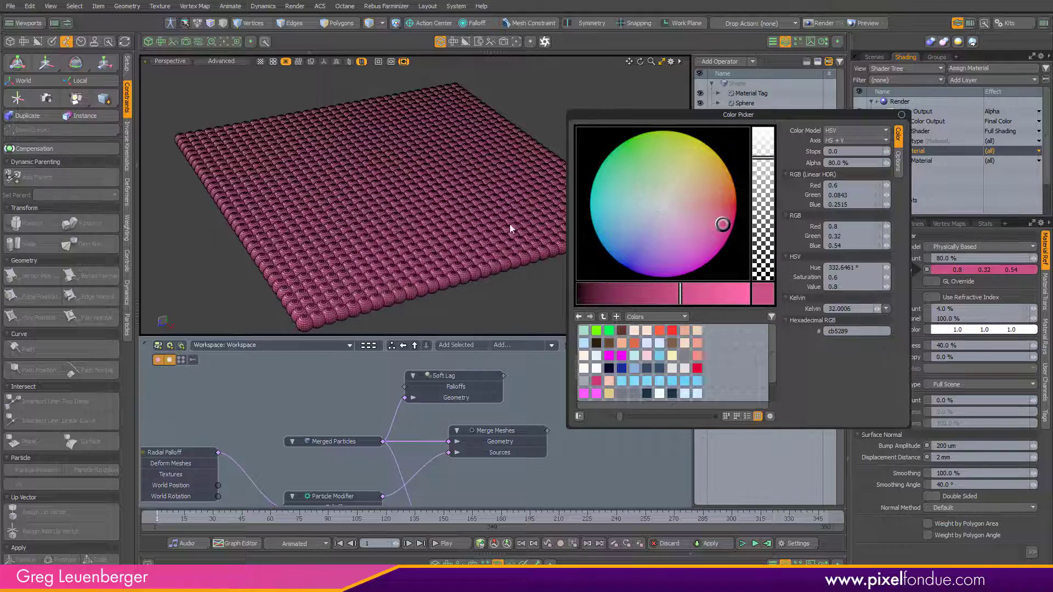
ctrl+alt+drag(509, 224, 573, 226)
Step: Add a Gradient layer on Diffuse Color and edit it to run from cyan to pink
click(956, 80)
mouse_move(951, 158)
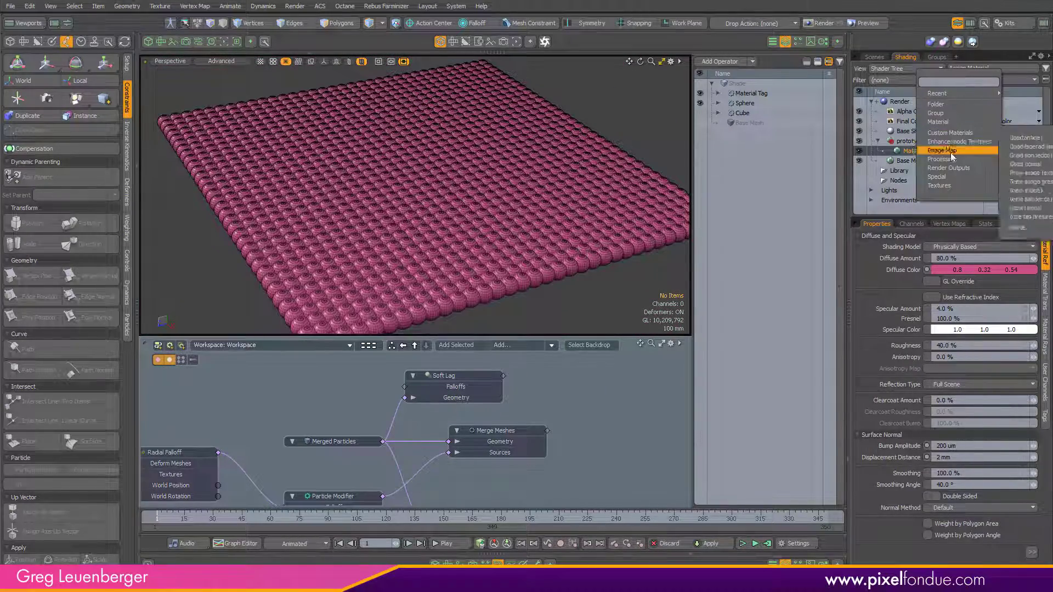
click(1016, 155)
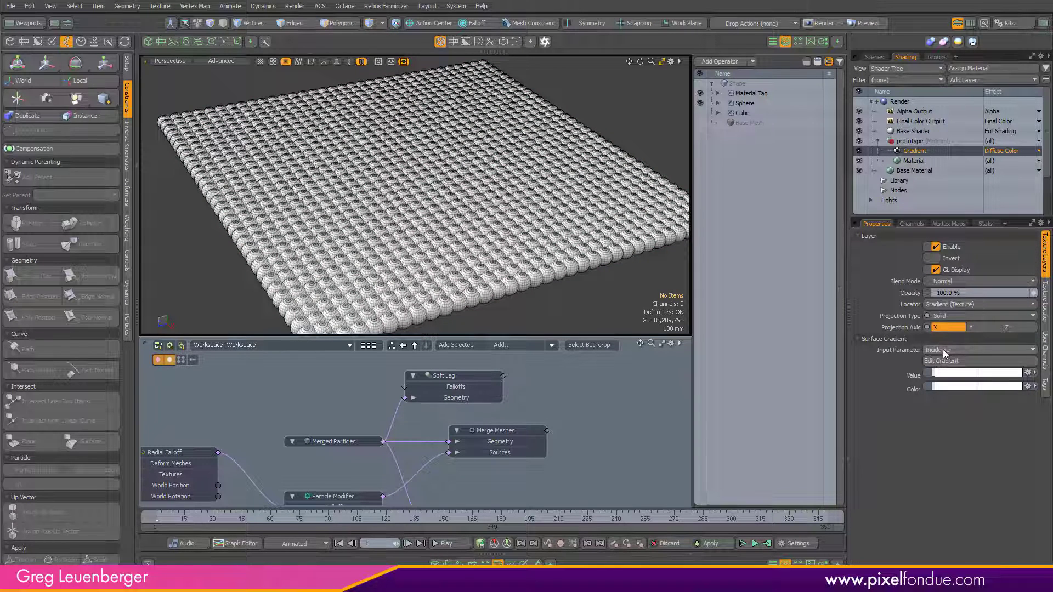
click(947, 360)
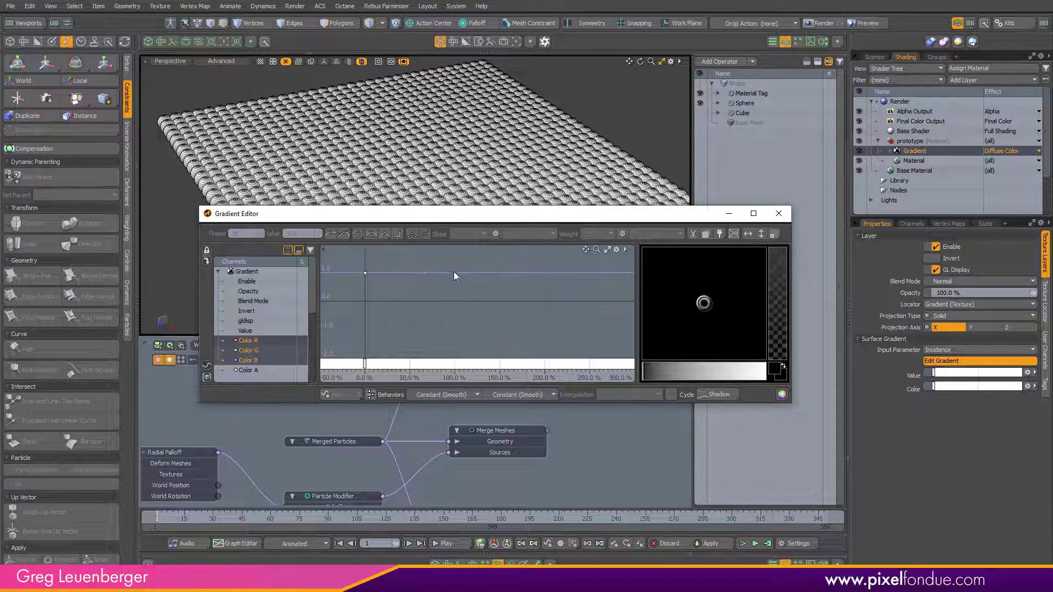
ctrl+click(454, 272)
drag(735, 324, 738, 345)
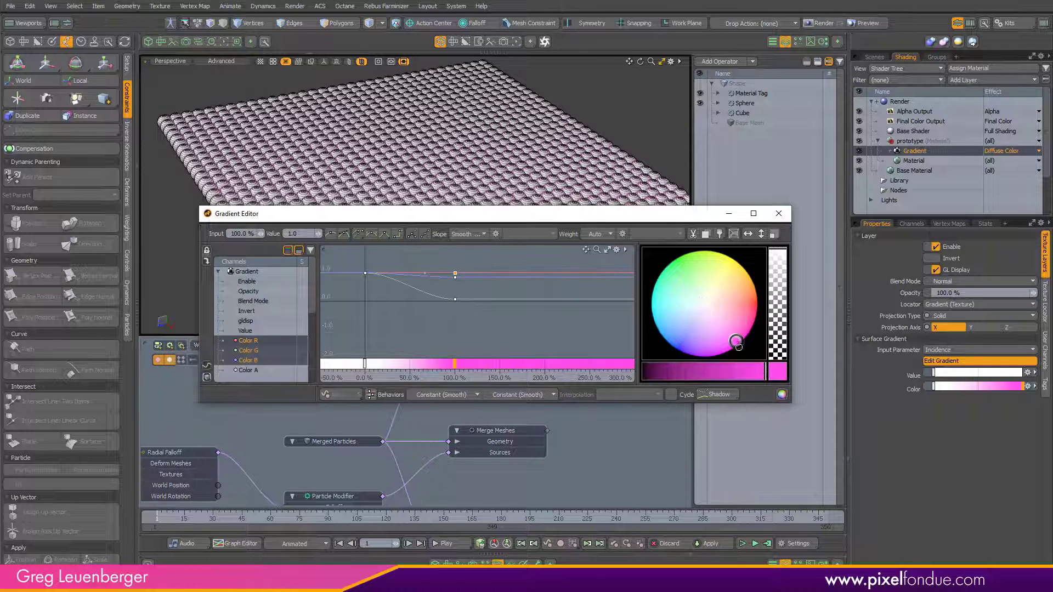
drag(391, 298, 329, 248)
drag(676, 319, 656, 322)
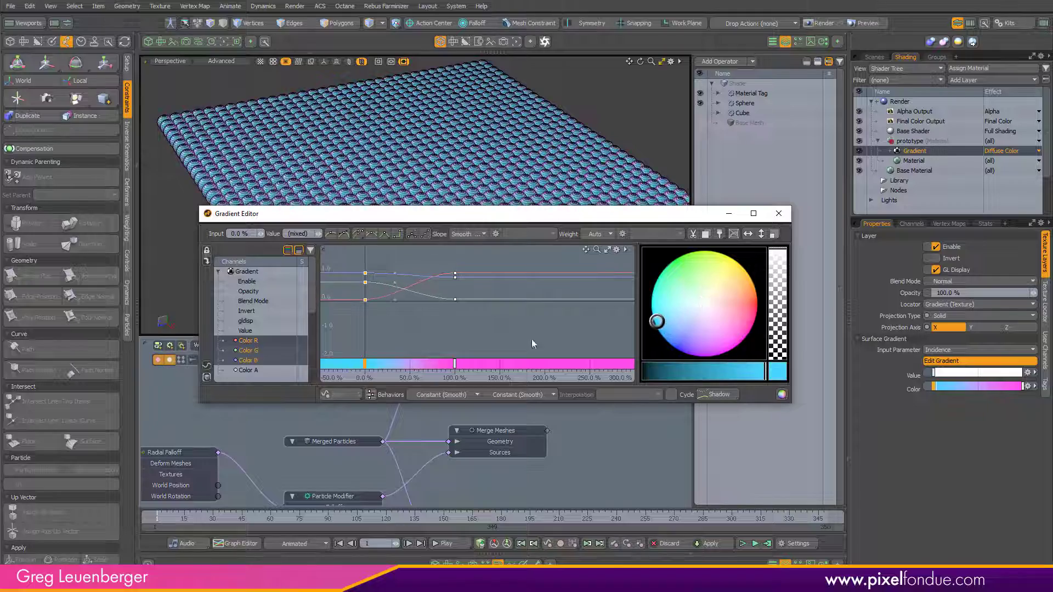
ctrl+alt+drag(372, 322, 471, 311)
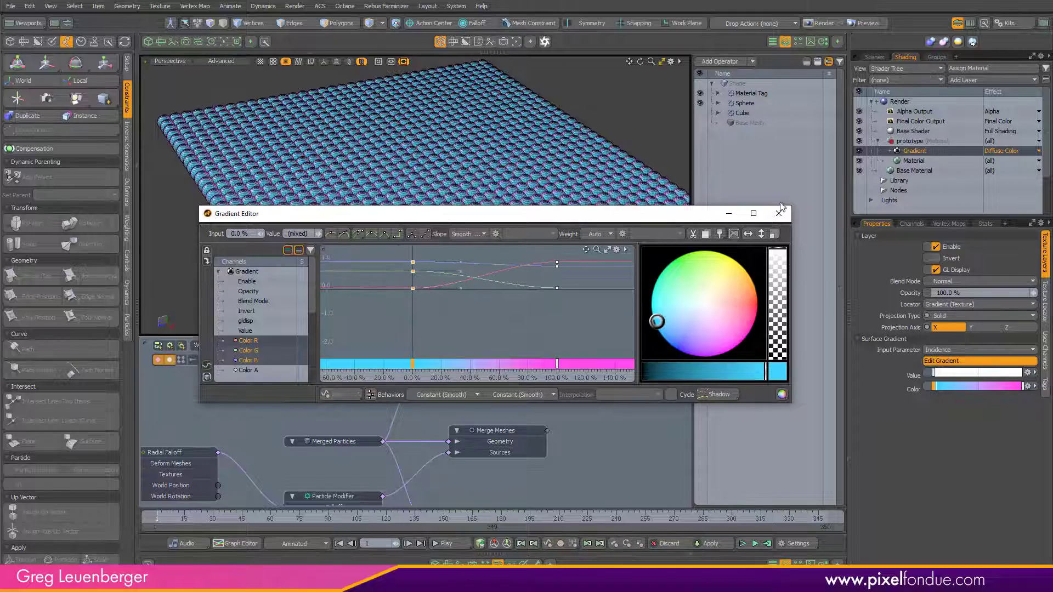
click(774, 217)
ctrl+alt+drag(492, 263, 565, 265)
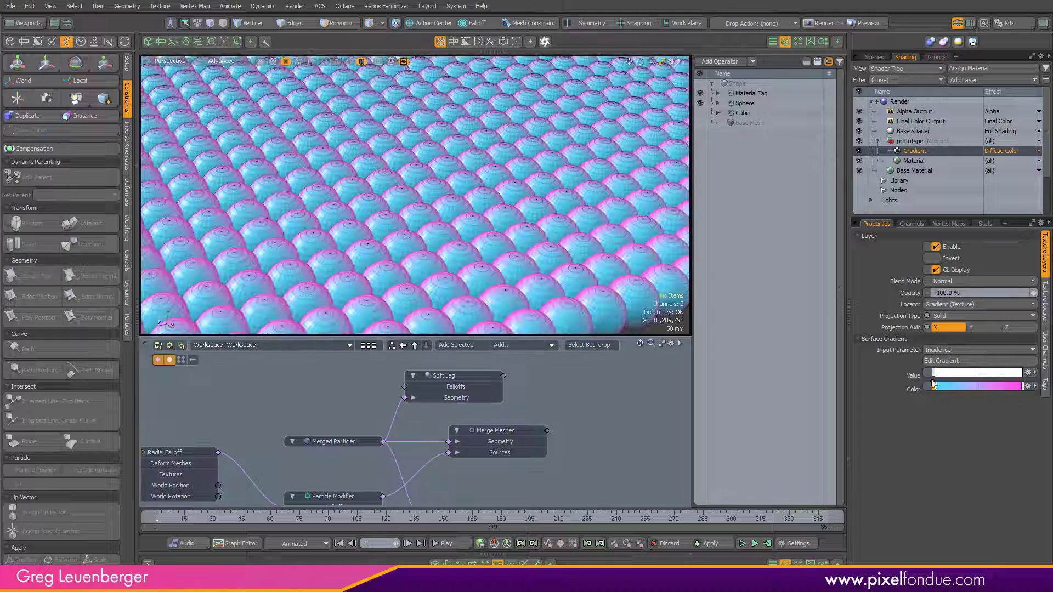
Step: Move the gradient's pink key to about 81% input
click(942, 361)
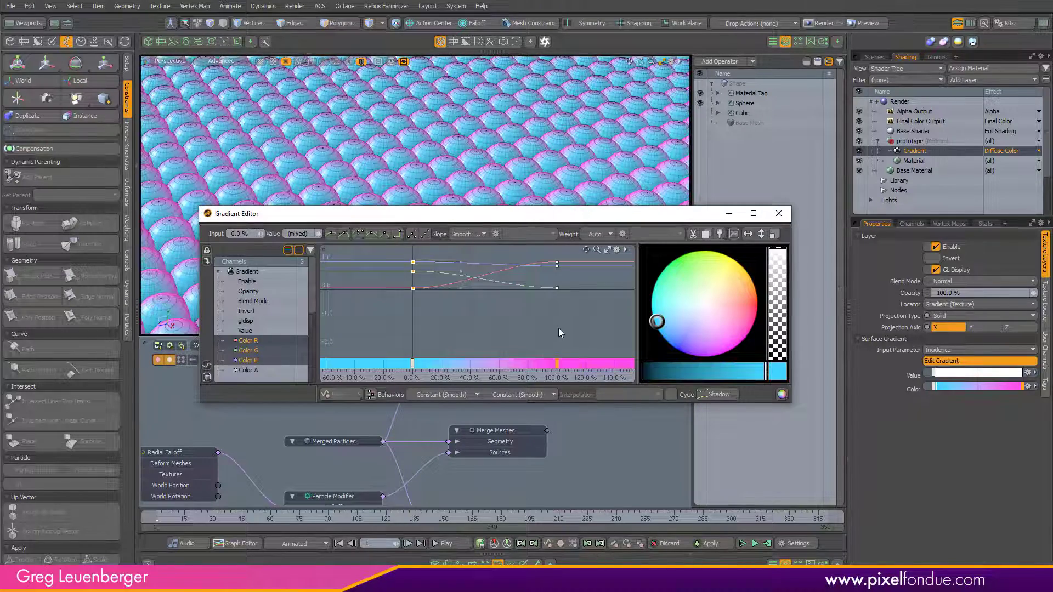
mouse_move(559, 328)
mouse_down()
mouse_move(475, 338)
mouse_move(558, 336)
mouse_up()
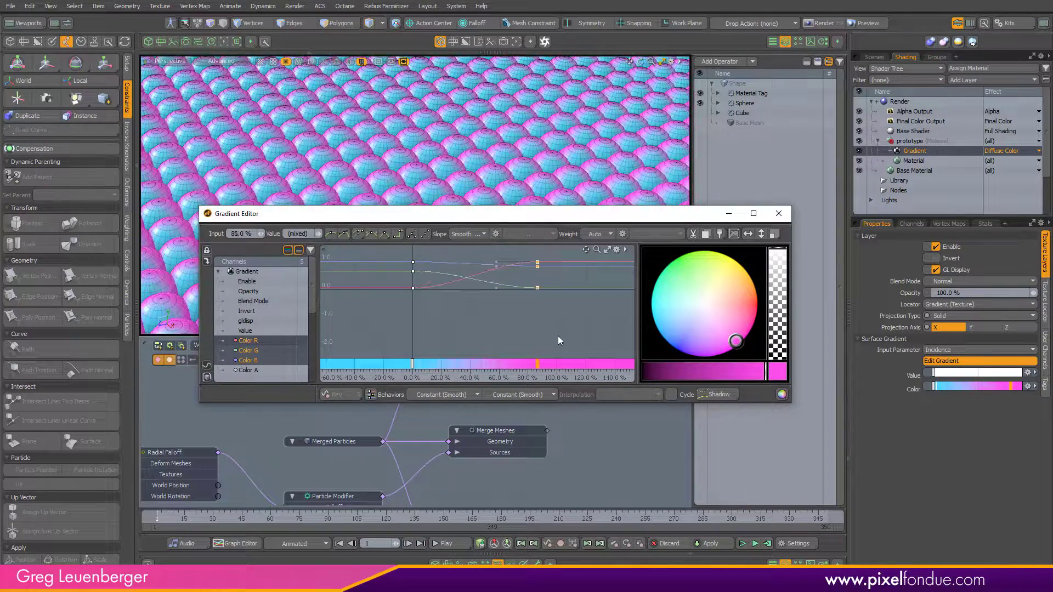
click(778, 214)
Step: Set the gradient's Input Parameter to Y Distance to Locator
click(950, 349)
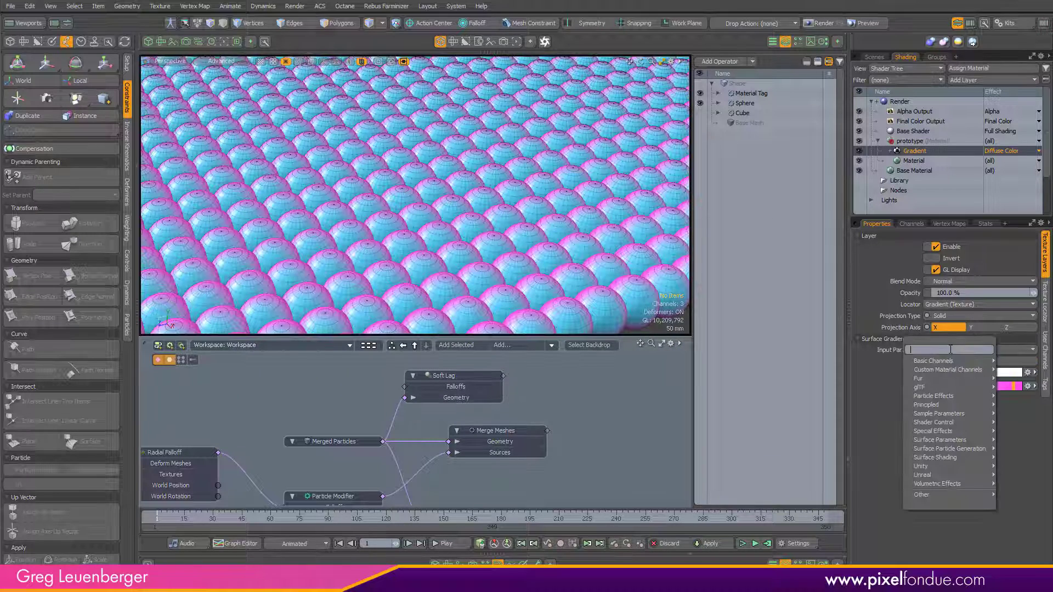
mouse_move(947, 414)
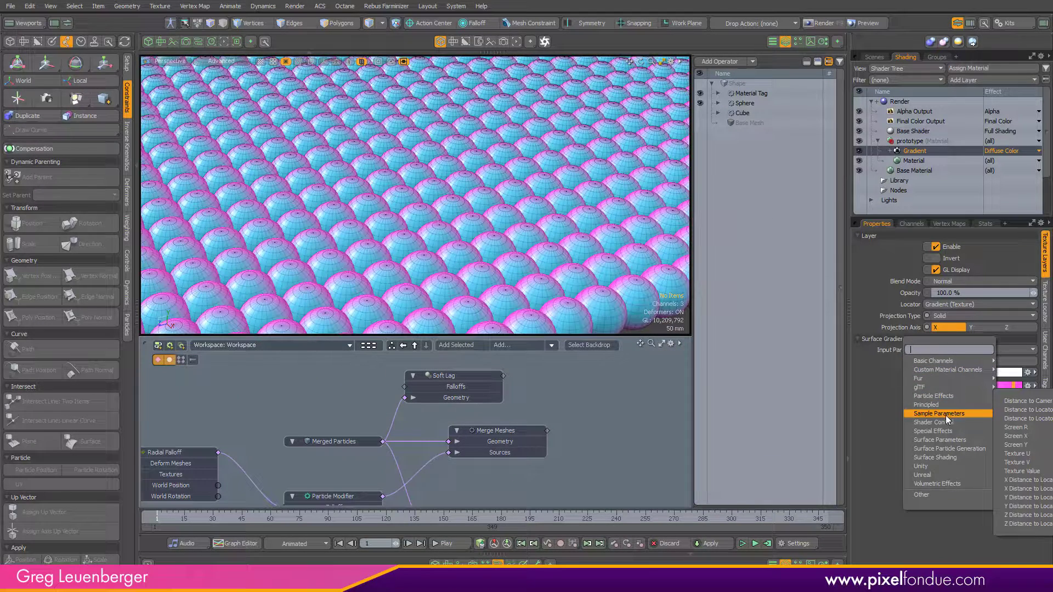
click(1020, 498)
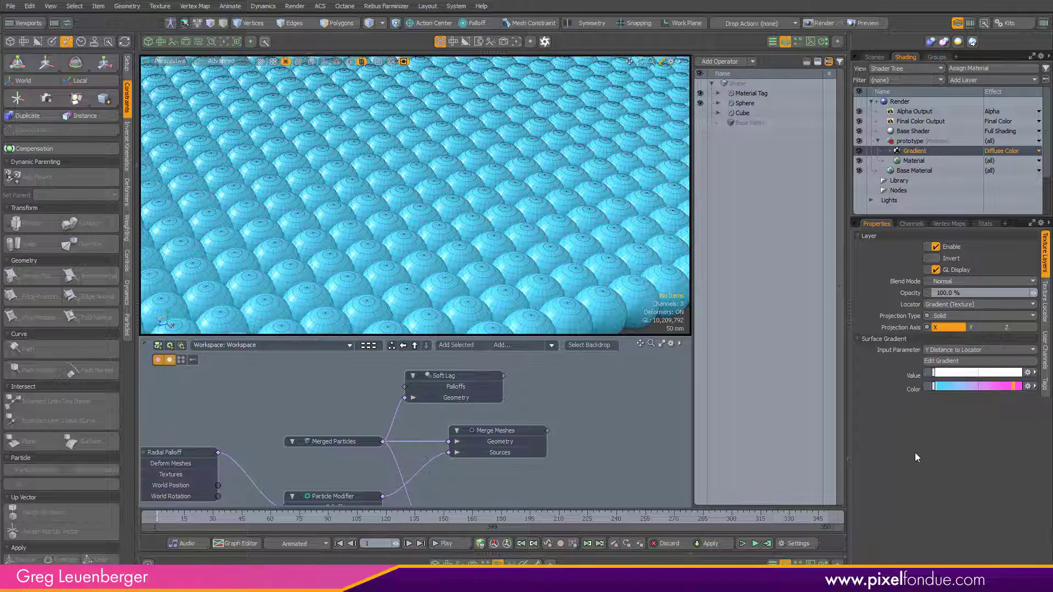
Step: Examine the gradient's texture locator and its keys in the Gradient Editor
click(891, 151)
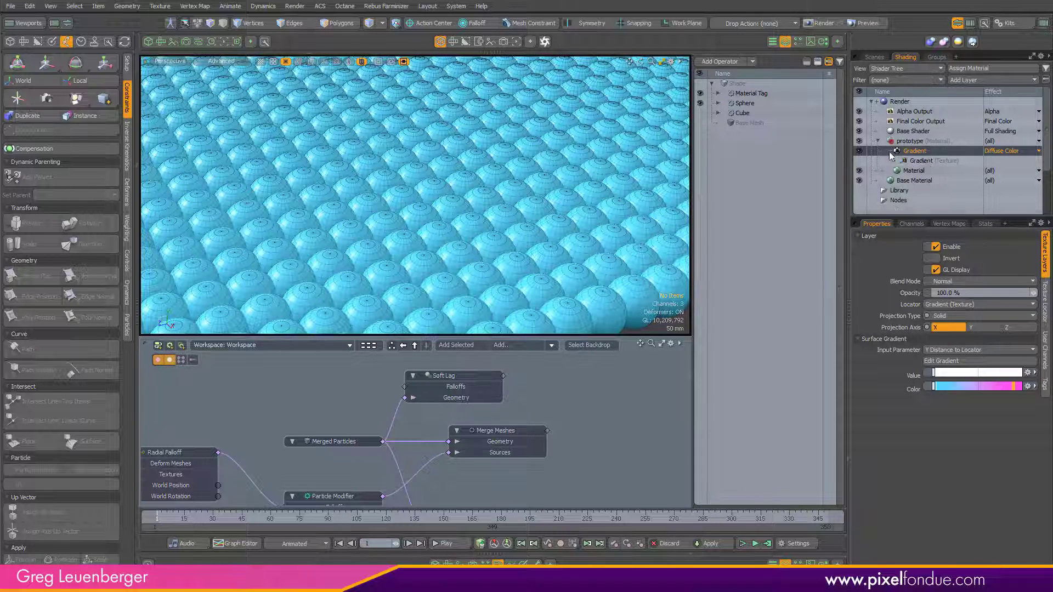
click(926, 163)
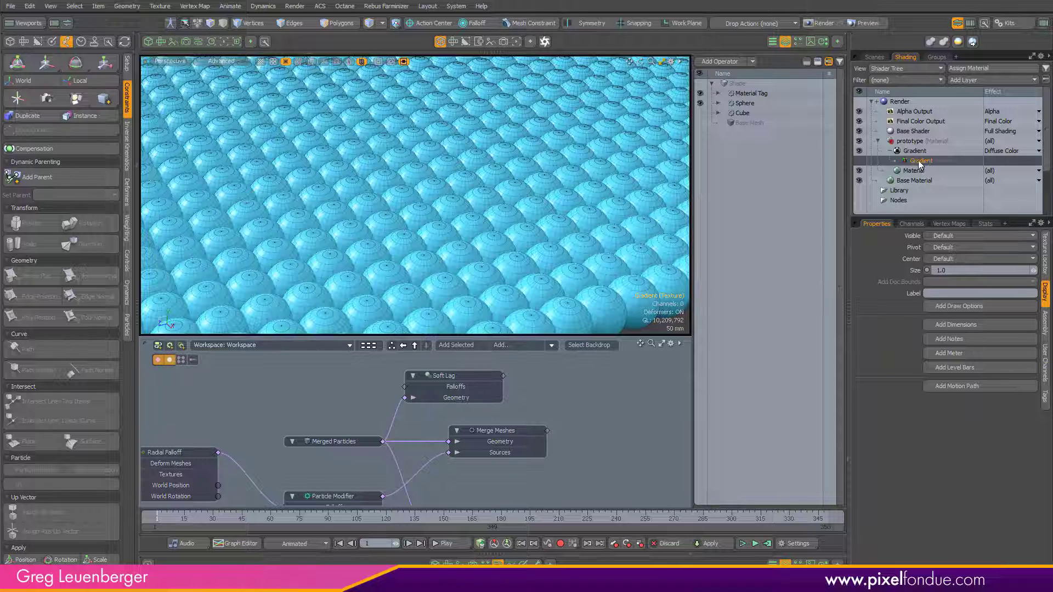
click(915, 152)
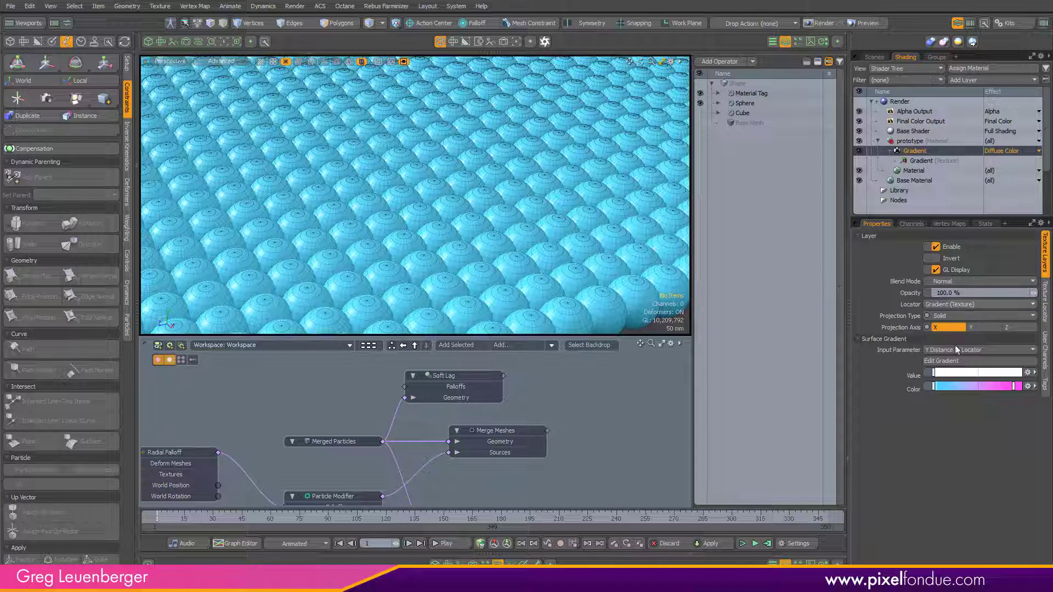
click(949, 365)
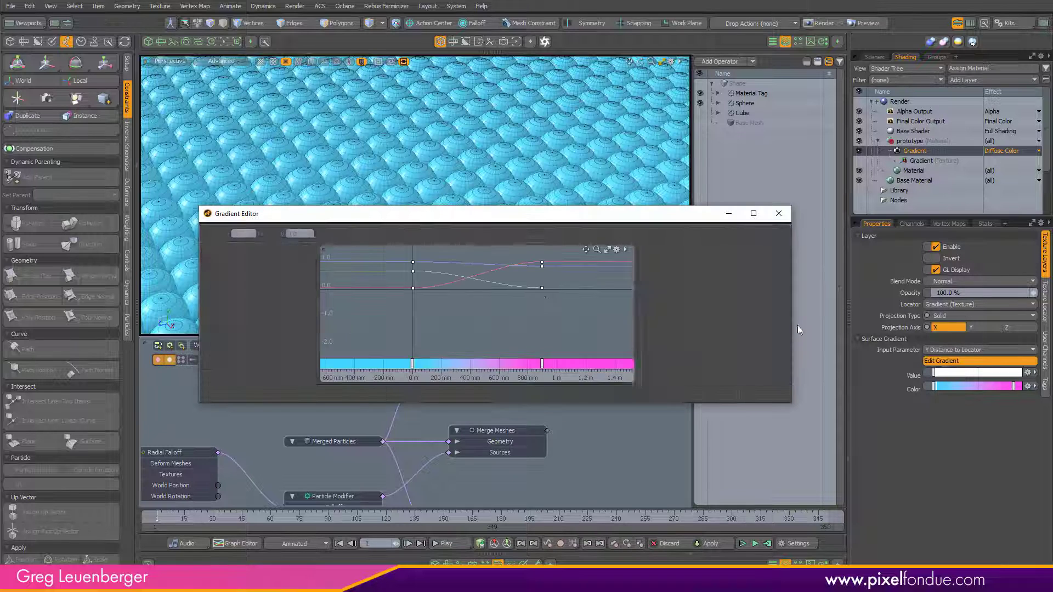
alt+drag(527, 340, 539, 327)
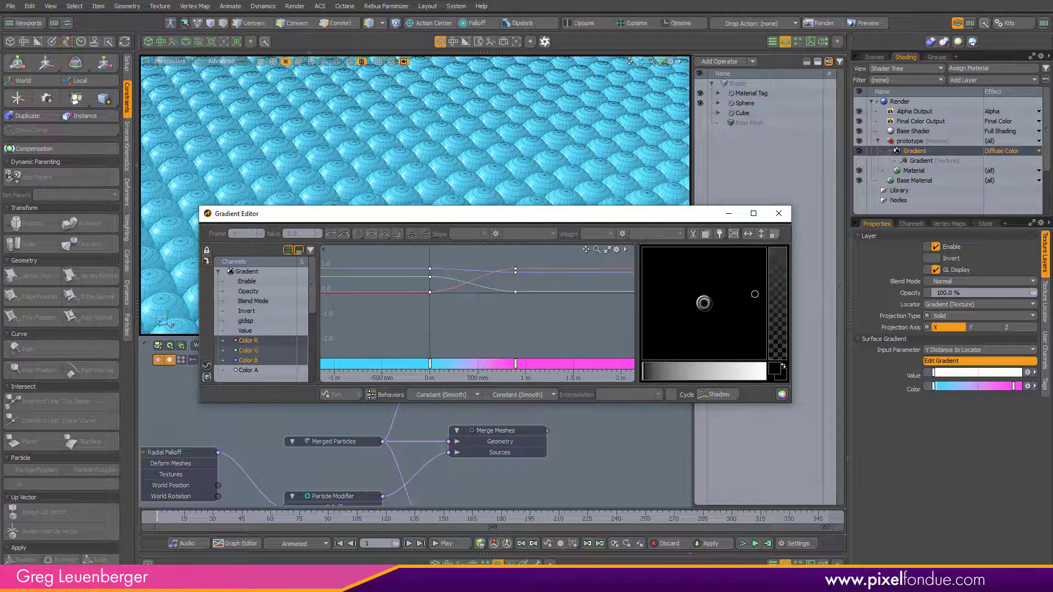
scroll(595, 170, down, 8)
alt+drag(604, 165, 731, 220)
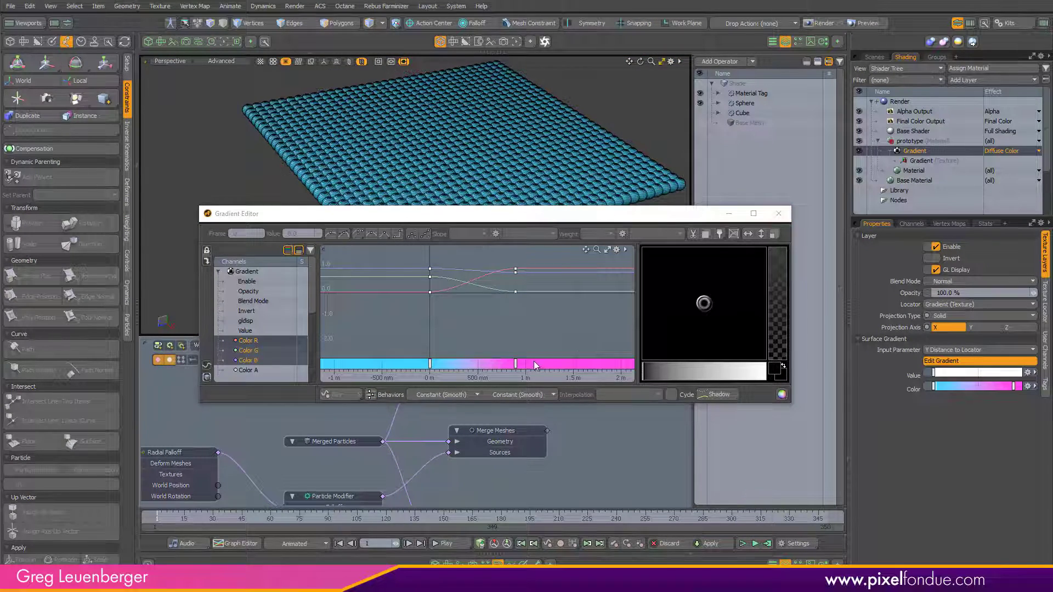
Step: Move the gradient's pink key to about 425 mm and close the Gradient Editor
click(515, 363)
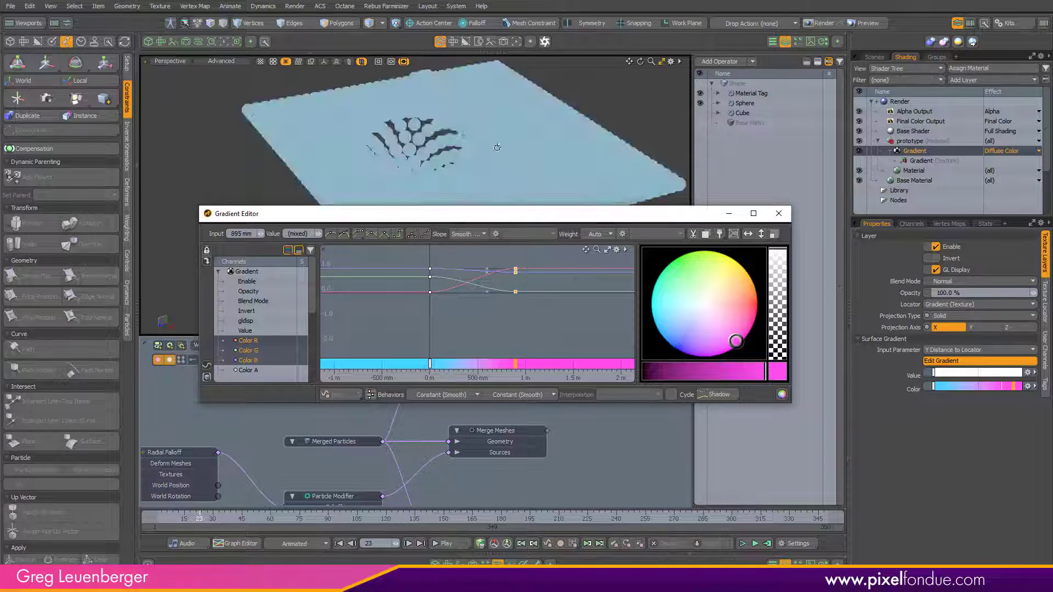
alt+drag(496, 147, 458, 99)
ctrl+alt+drag(457, 99, 506, 124)
drag(533, 345, 492, 344)
drag(565, 223, 561, 369)
scroll(482, 184, down, 5)
scroll(482, 183, down, 1)
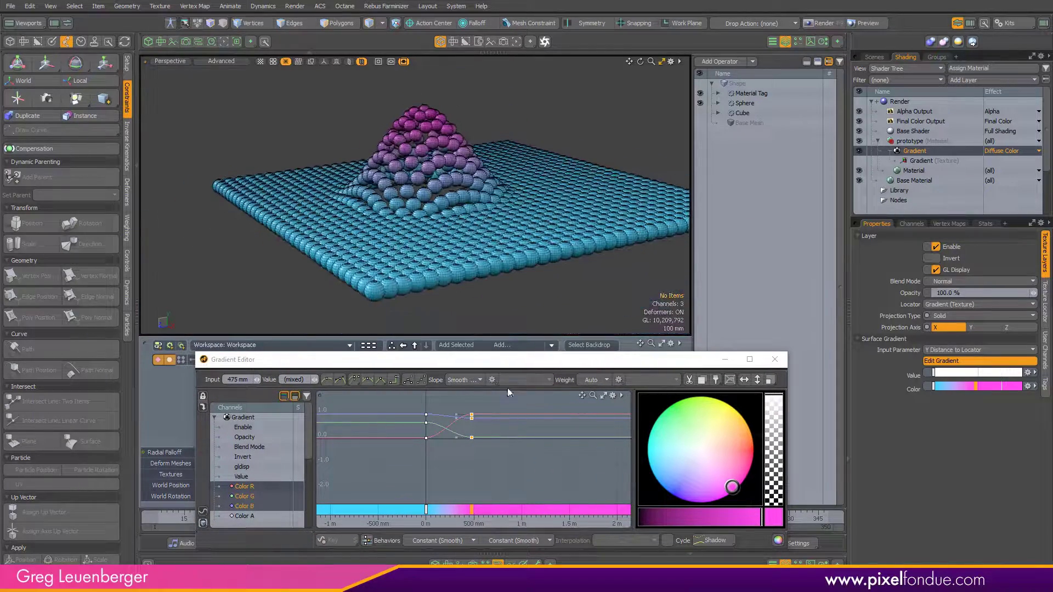
drag(495, 481, 490, 481)
key(ctrl+grave)
click(646, 229)
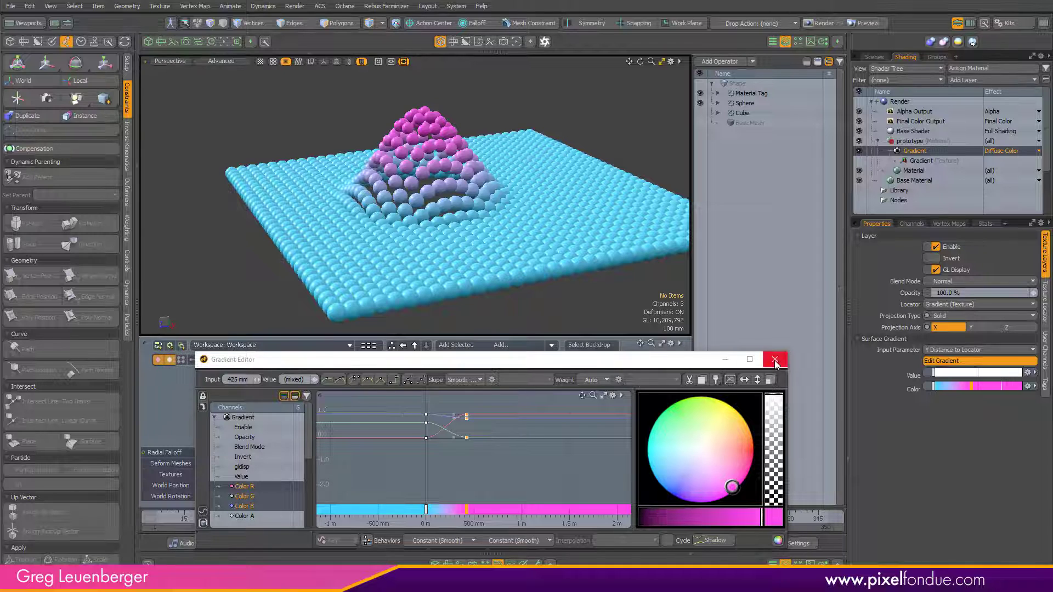
click(775, 361)
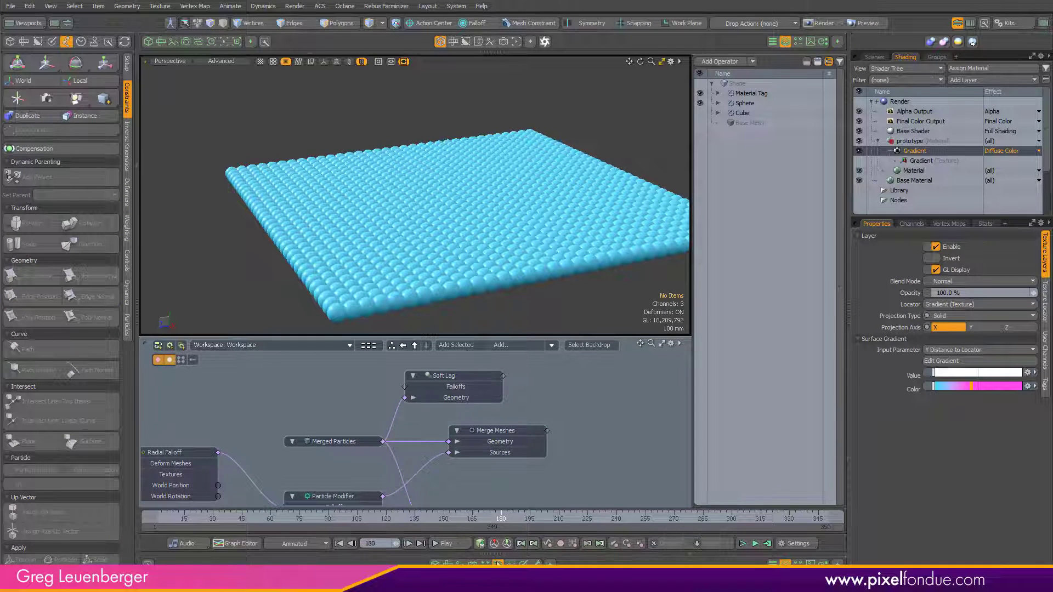
Step: Maximize the viewport and view the sphere array through the render camera
click(498, 564)
click(785, 41)
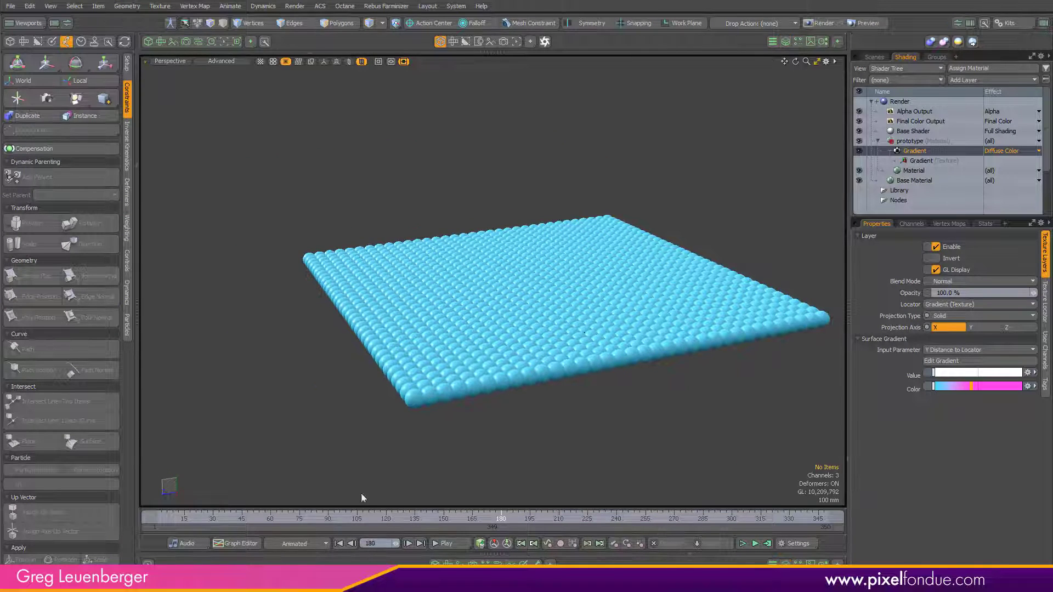
key(ctrl+space)
click(410, 226)
alt+drag(412, 229, 581, 356)
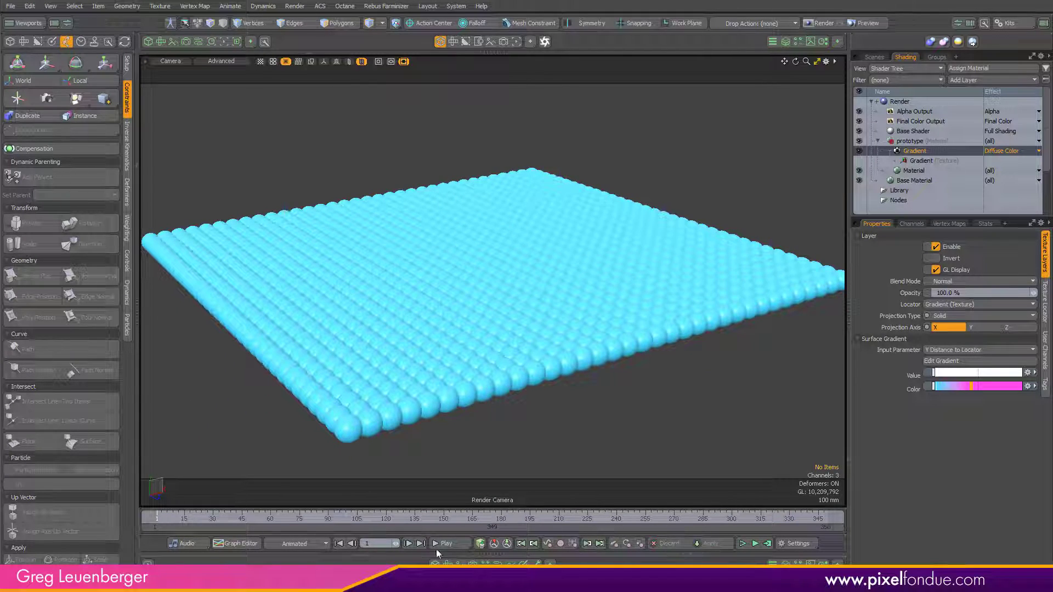